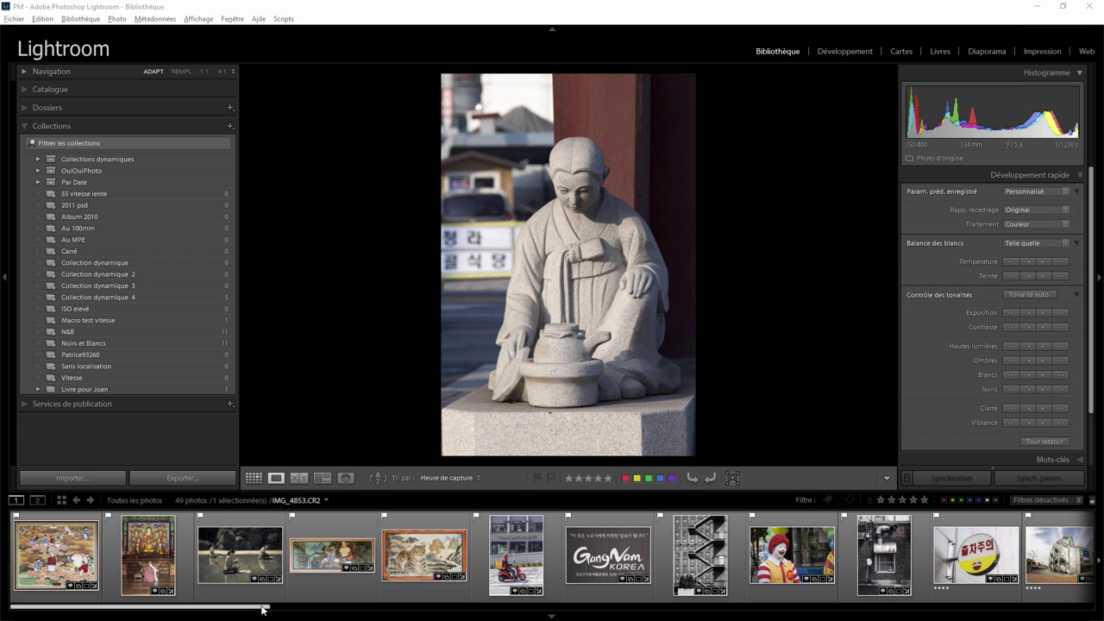
- Scroll the filmstrip and switch Lightroom to the Impression (Print) module
mouse_move(264, 607)
mouse_down()
mouse_move(851, 607)
mouse_move(250, 612)
mouse_up()
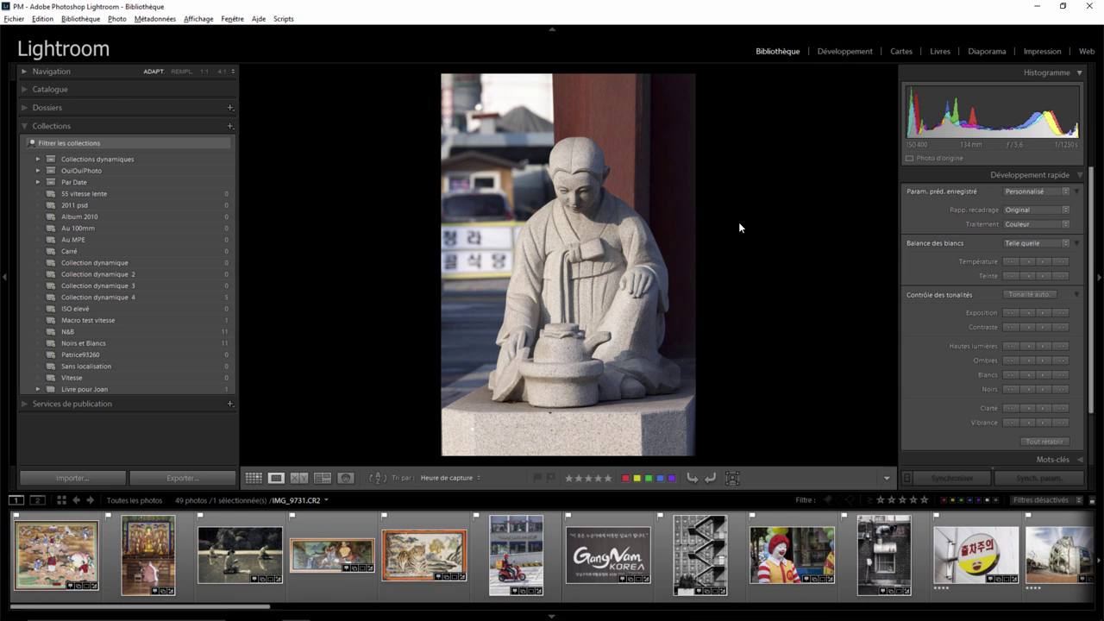
click(1040, 51)
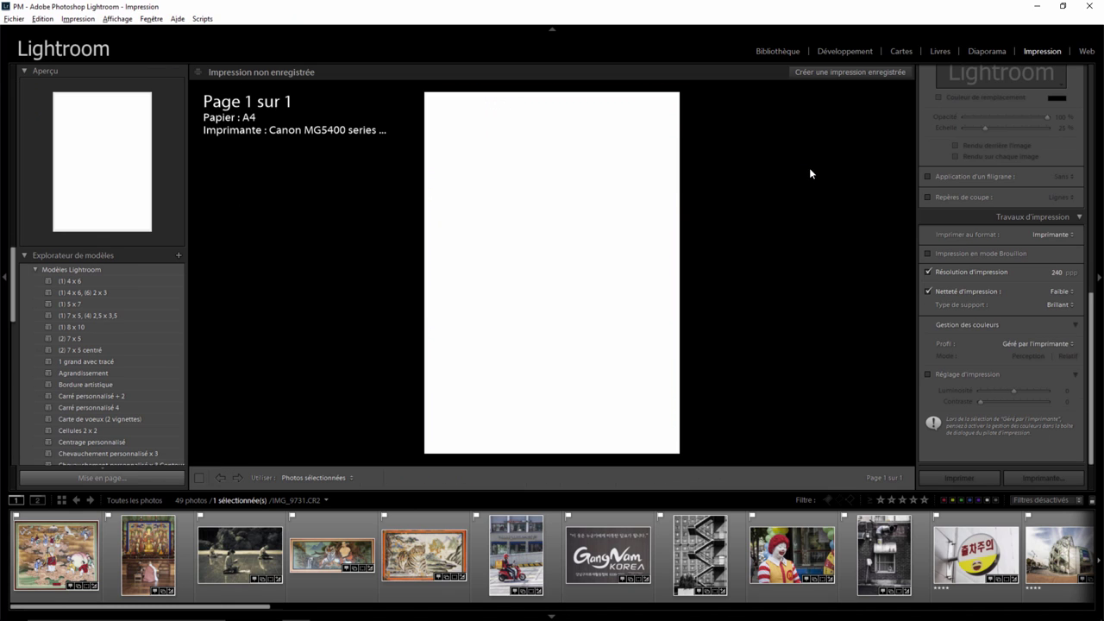
- Use the Collection personnalisée layout and place the scooter, Ronald McDonald, building and tiger photos
drag(1091, 380, 1089, 71)
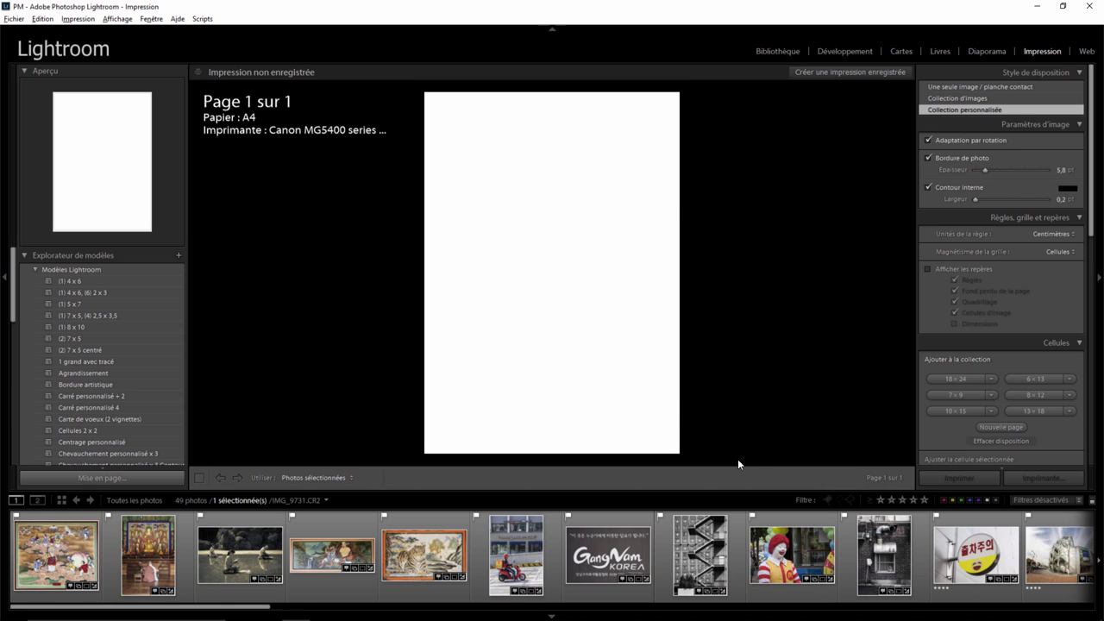
drag(515, 552, 519, 220)
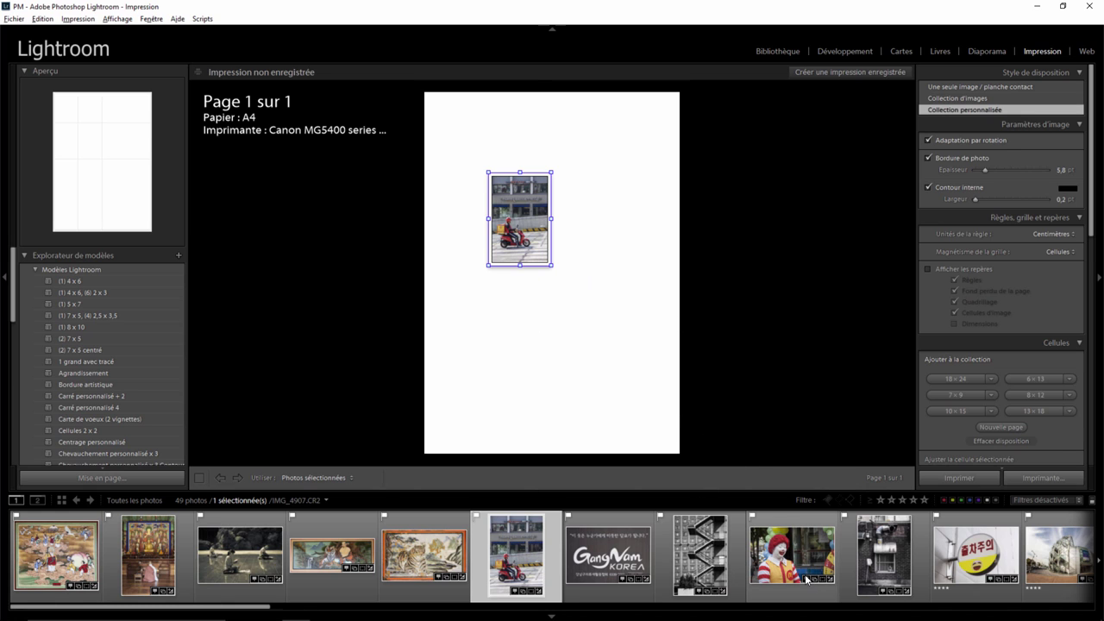
drag(806, 579, 612, 347)
drag(888, 552, 478, 326)
drag(332, 556, 613, 145)
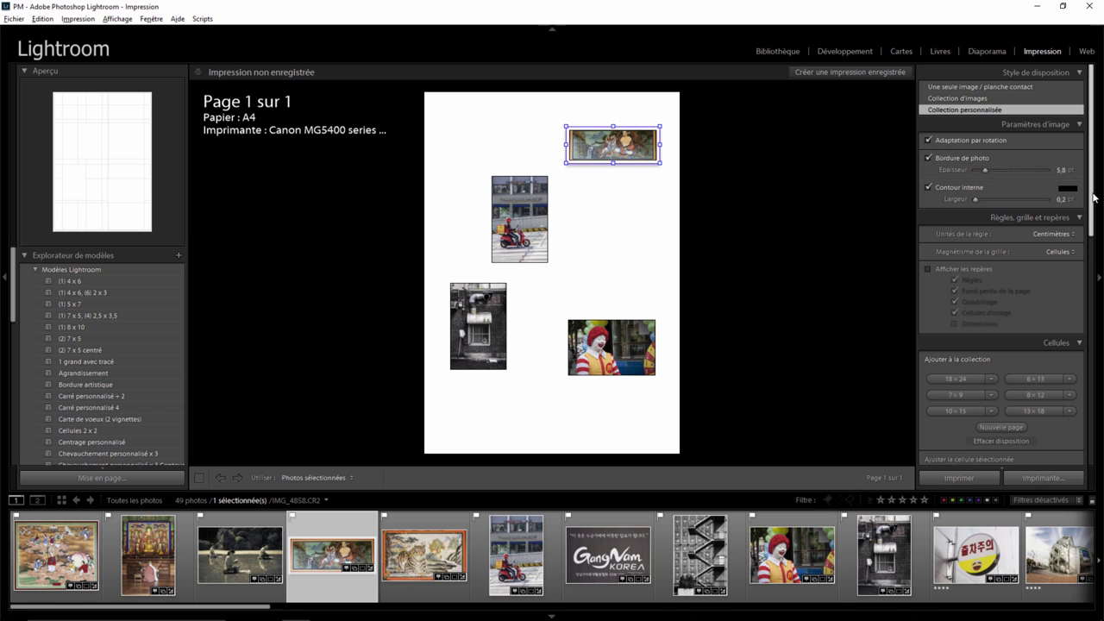
- Enlarge the tiger painting's cell to 15.27 × 6.04 cm and select the scooter photo
mouse_move(1092, 197)
mouse_down()
mouse_move(1093, 276)
mouse_move(1092, 186)
mouse_up()
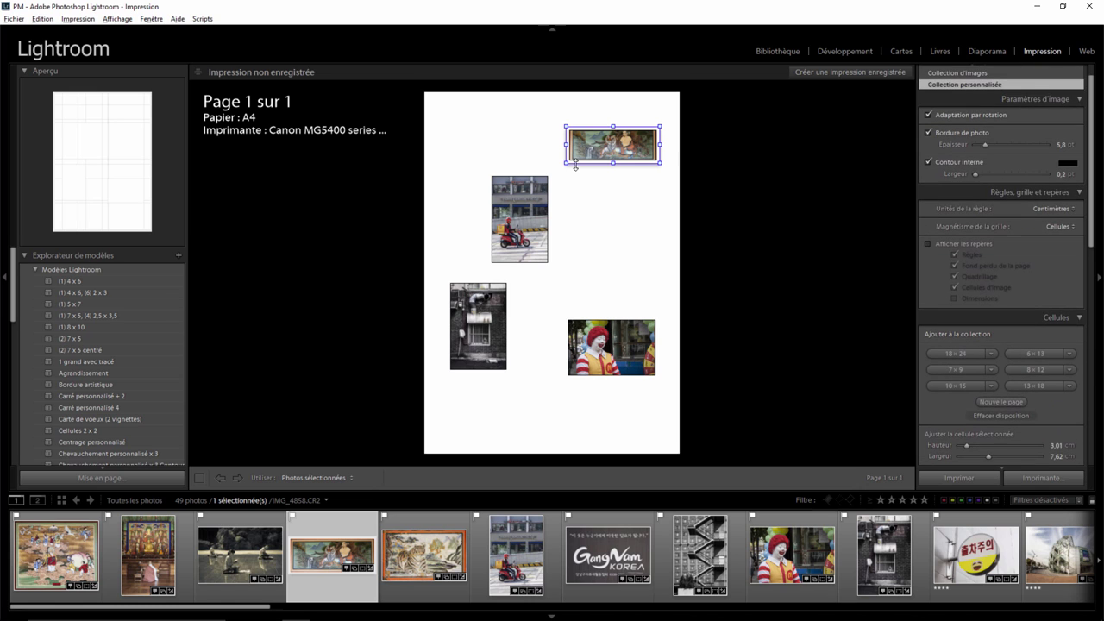
drag(566, 163, 474, 199)
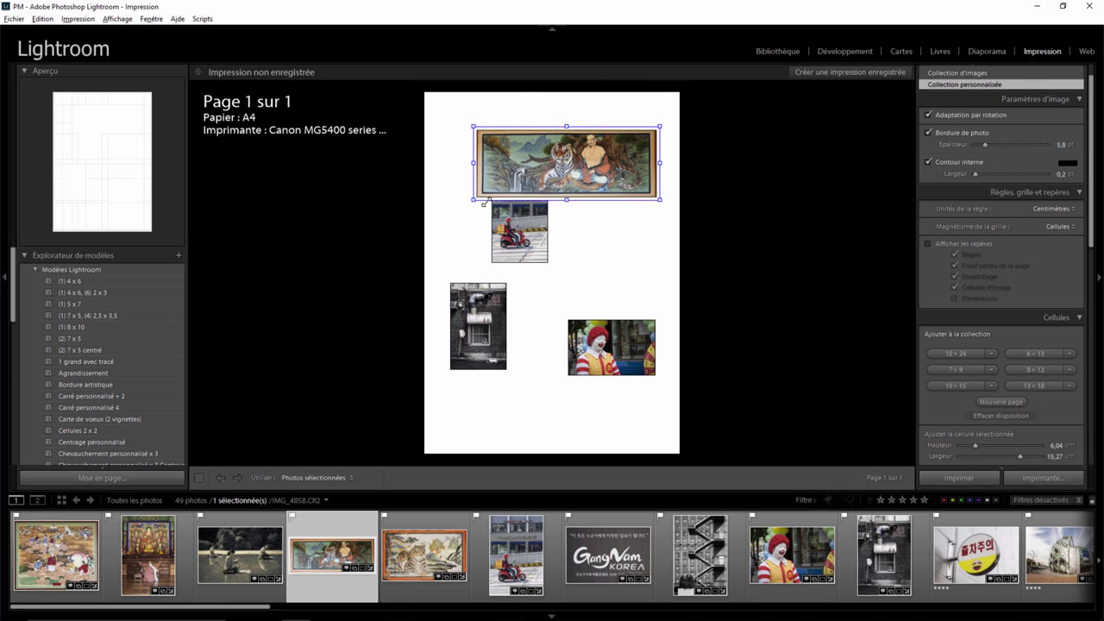
click(525, 223)
- Rotate the scooter photo's cell twice so it ends at 7.62 × 5.08 cm
right_click(525, 222)
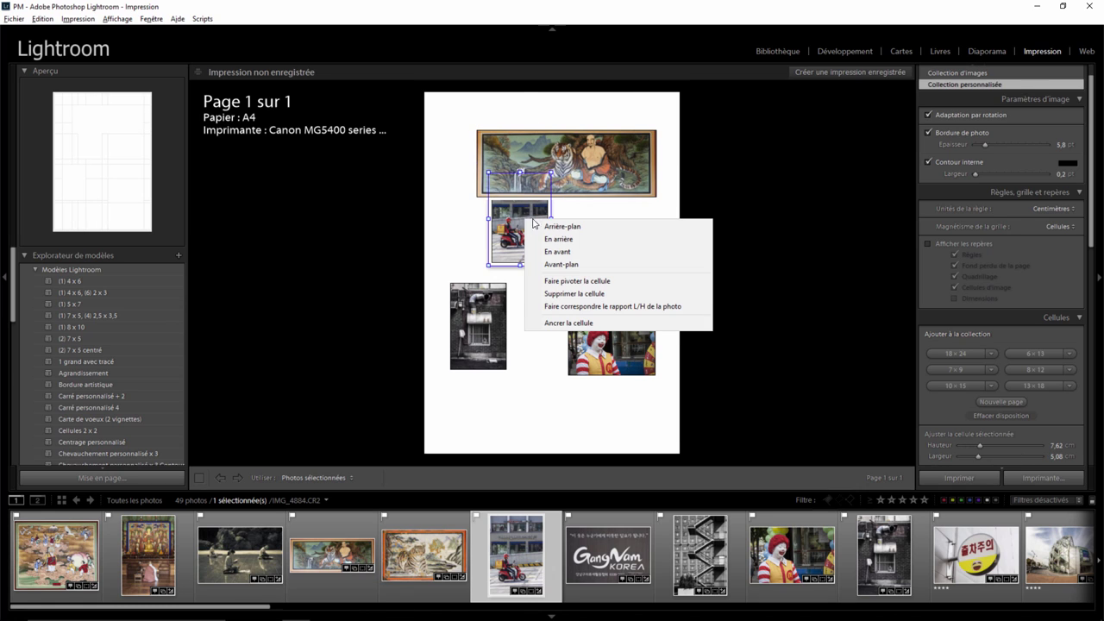
click(560, 283)
right_click(528, 233)
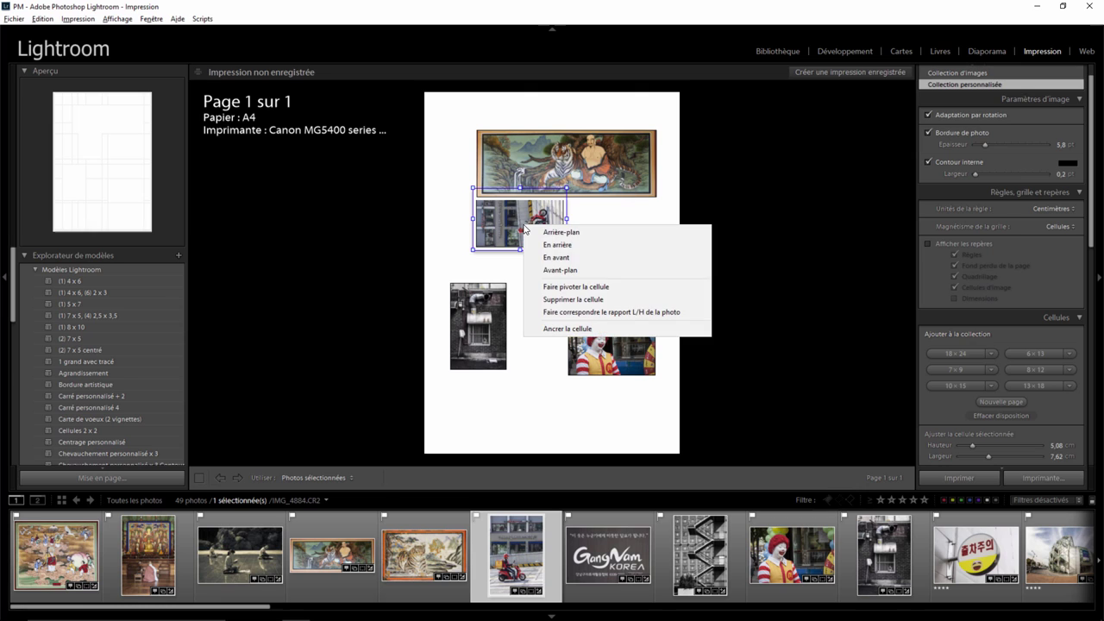
click(569, 285)
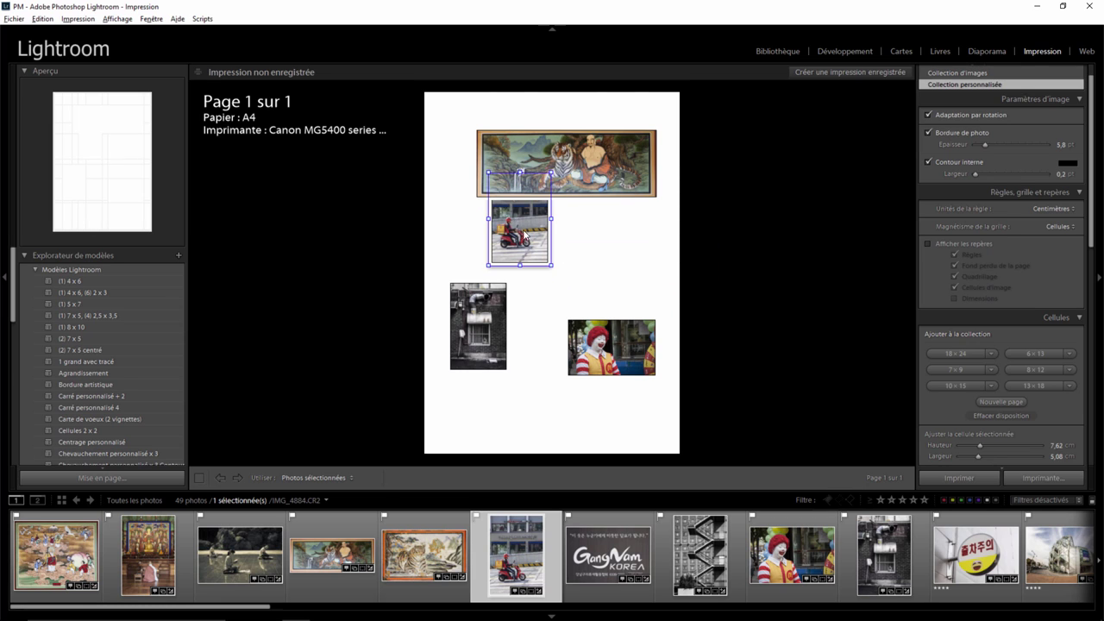
- Overlap the scooter photo on the painting's lower edge, nudge the building up, and bring the scooter forward
drag(524, 221, 608, 228)
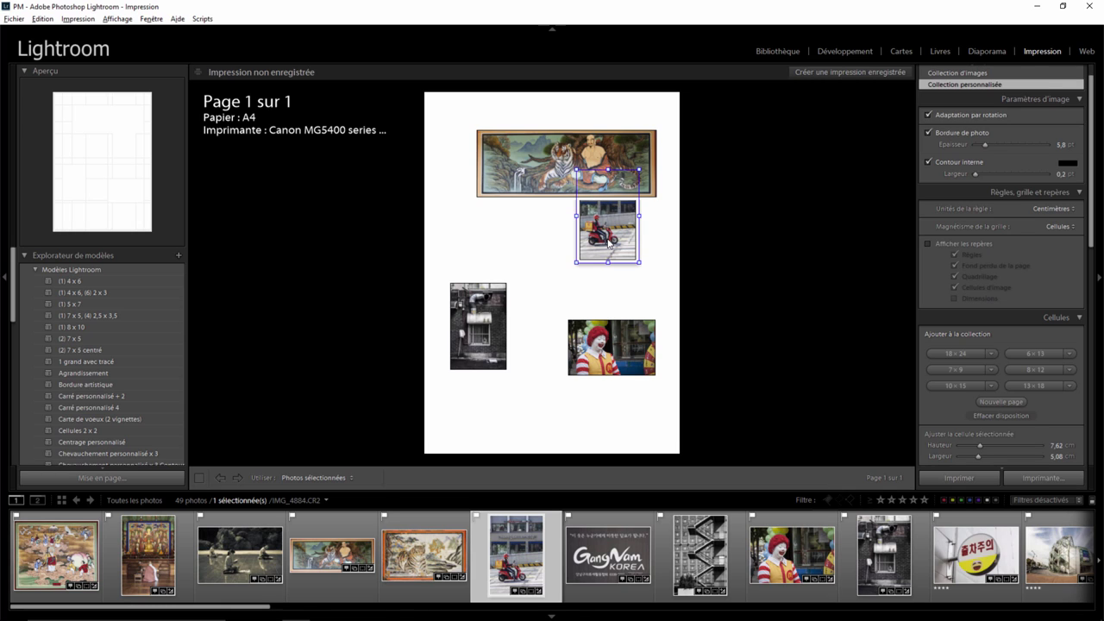
mouse_move(609, 240)
mouse_down()
mouse_move(515, 233)
mouse_move(636, 256)
mouse_up()
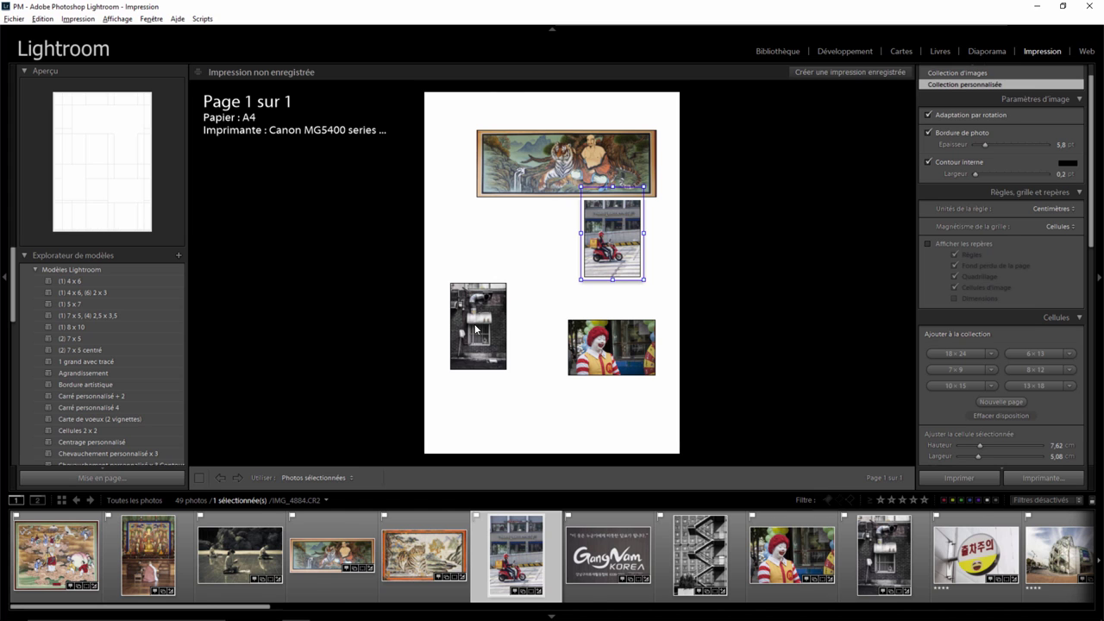
drag(481, 328, 490, 271)
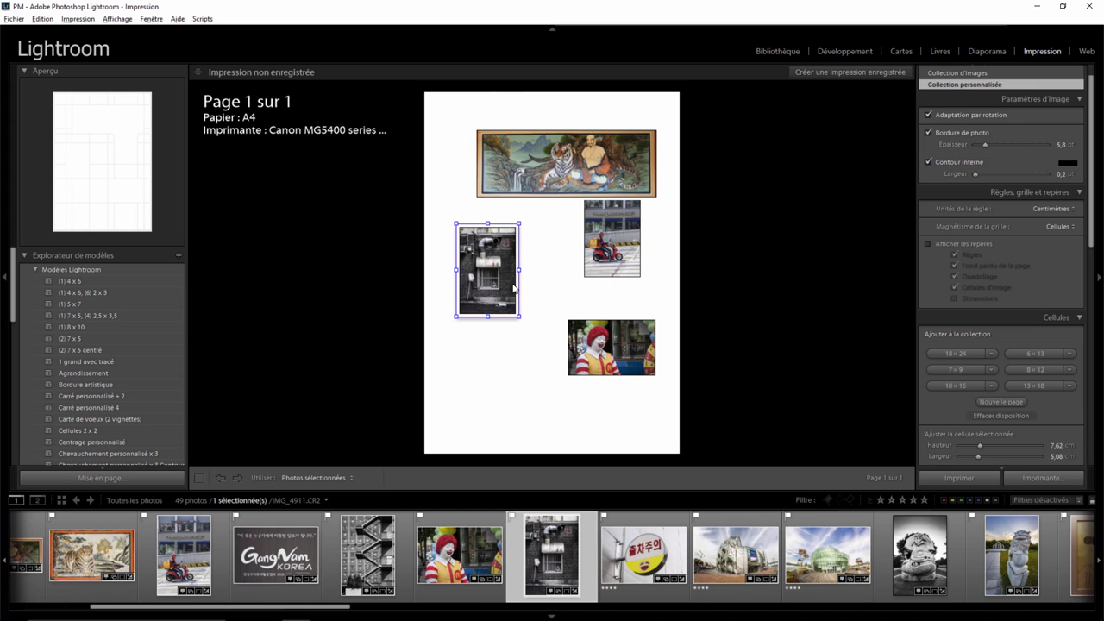
drag(607, 266, 596, 243)
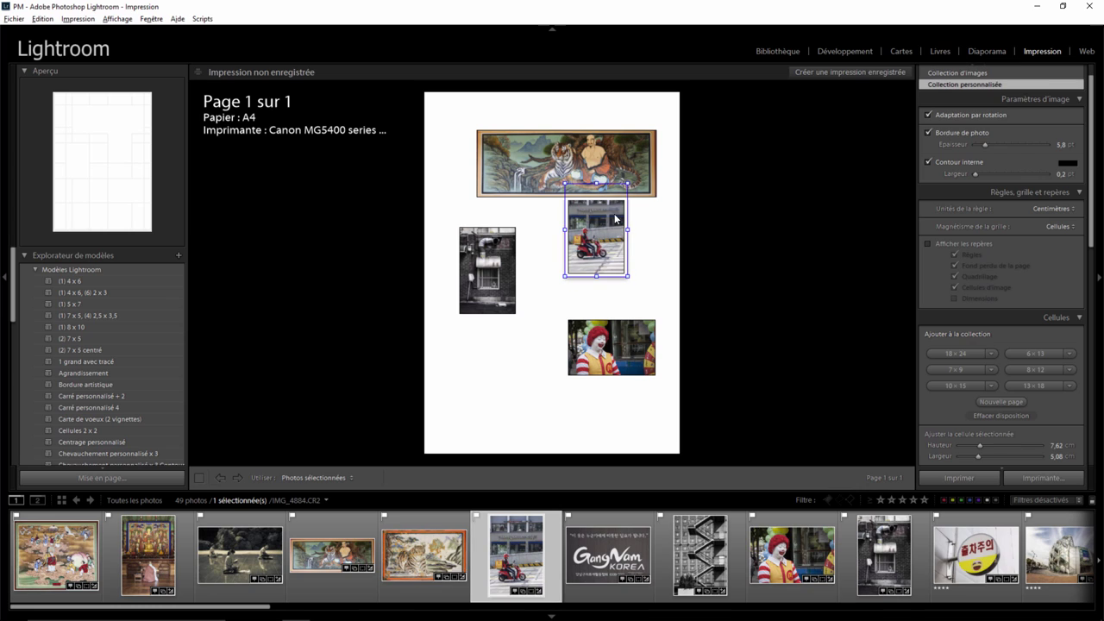
right_click(597, 242)
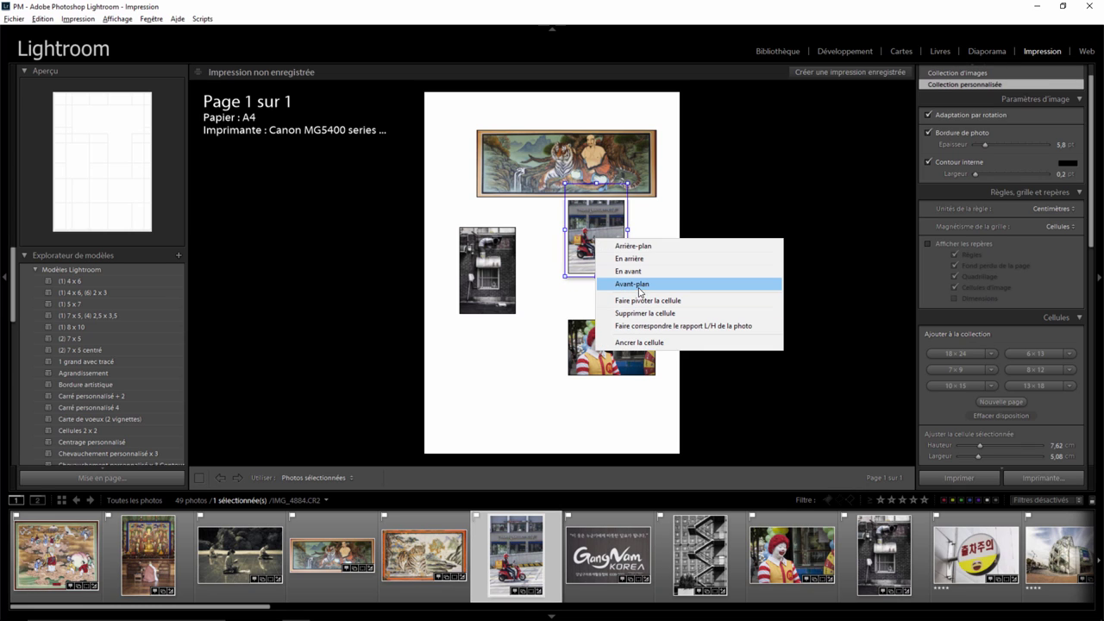
click(641, 285)
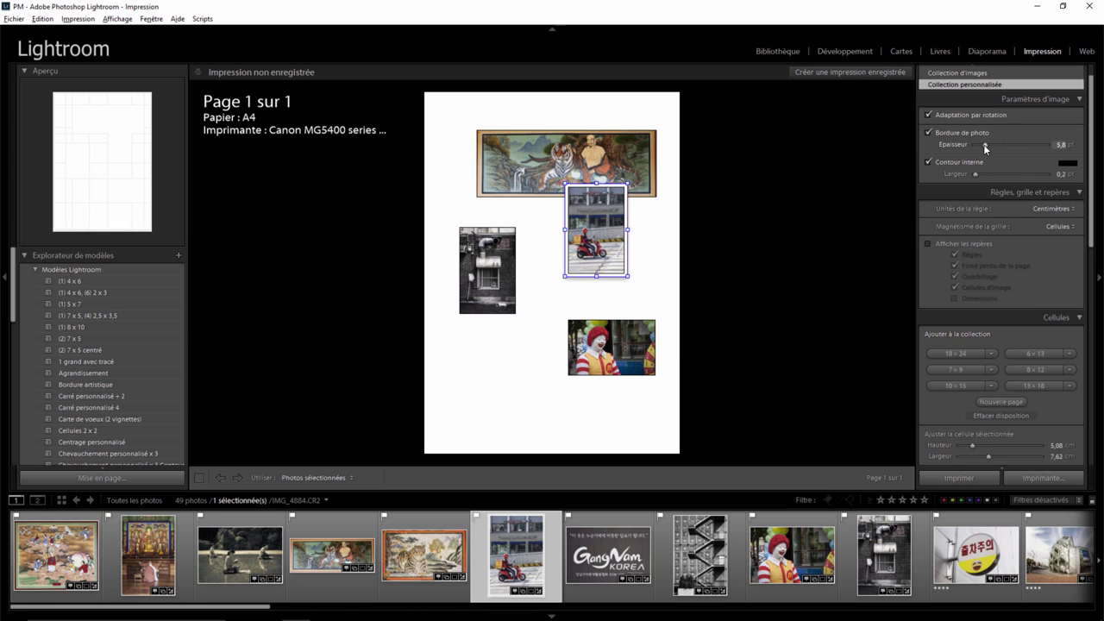
- Set photo borders to 2.4 pt with a yellow inner outline, and lower the scooter photo slightly
drag(983, 144, 976, 144)
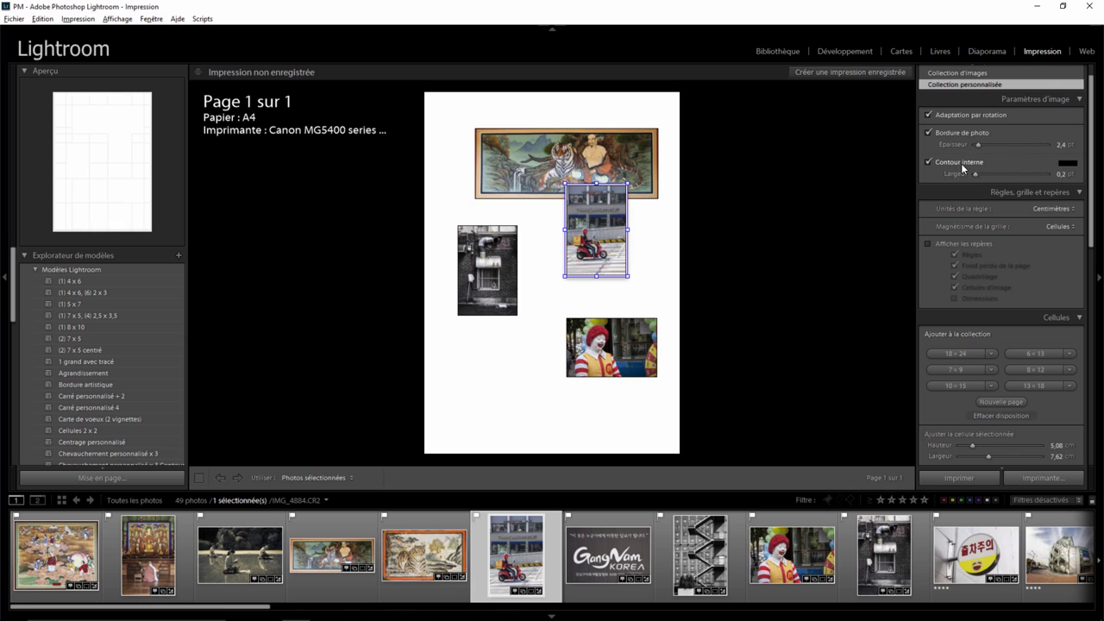
click(1066, 164)
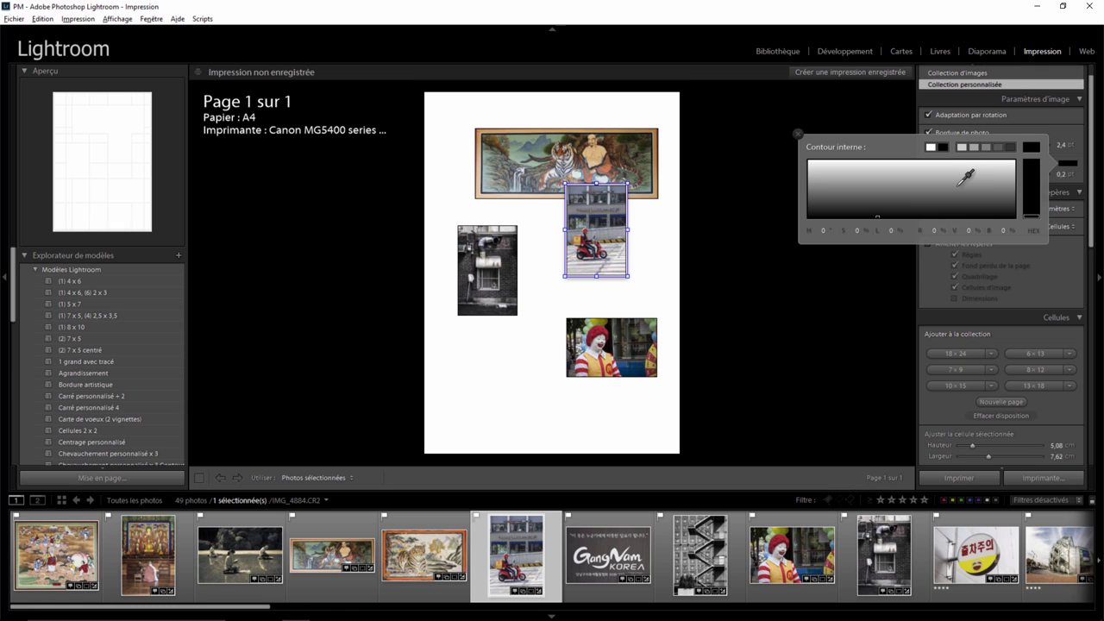
drag(966, 180, 912, 185)
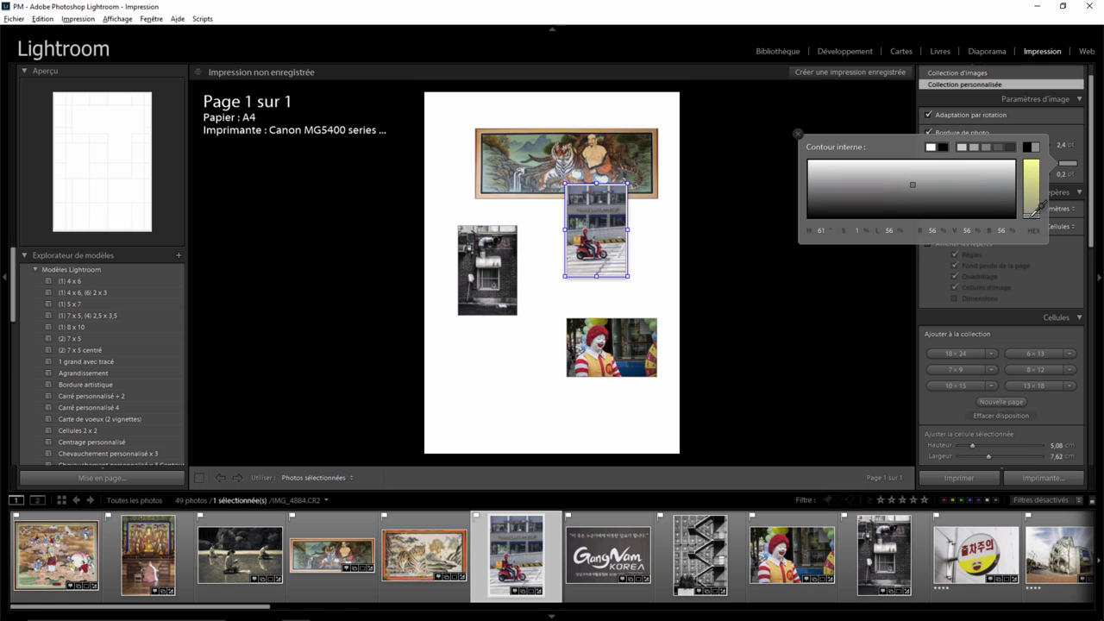
drag(1032, 211, 1031, 178)
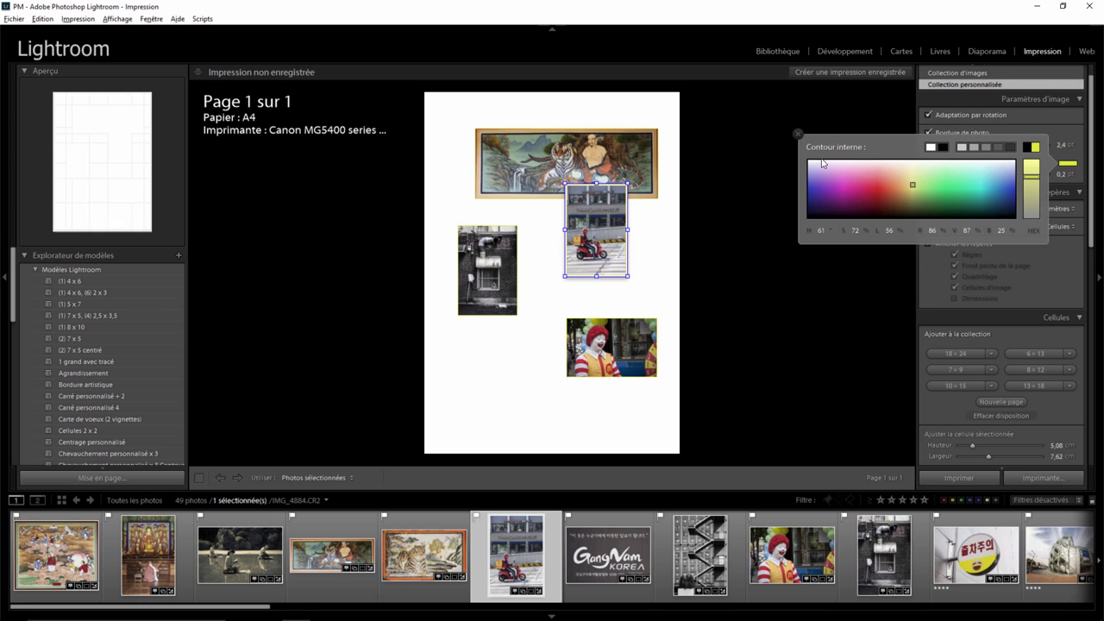
click(797, 136)
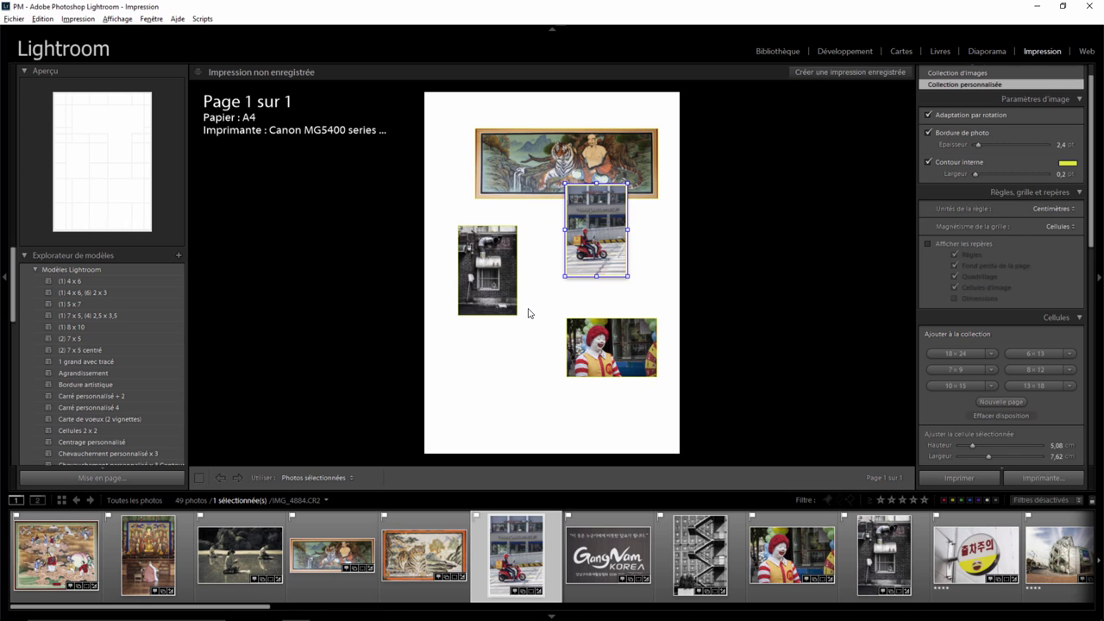
drag(598, 241, 599, 264)
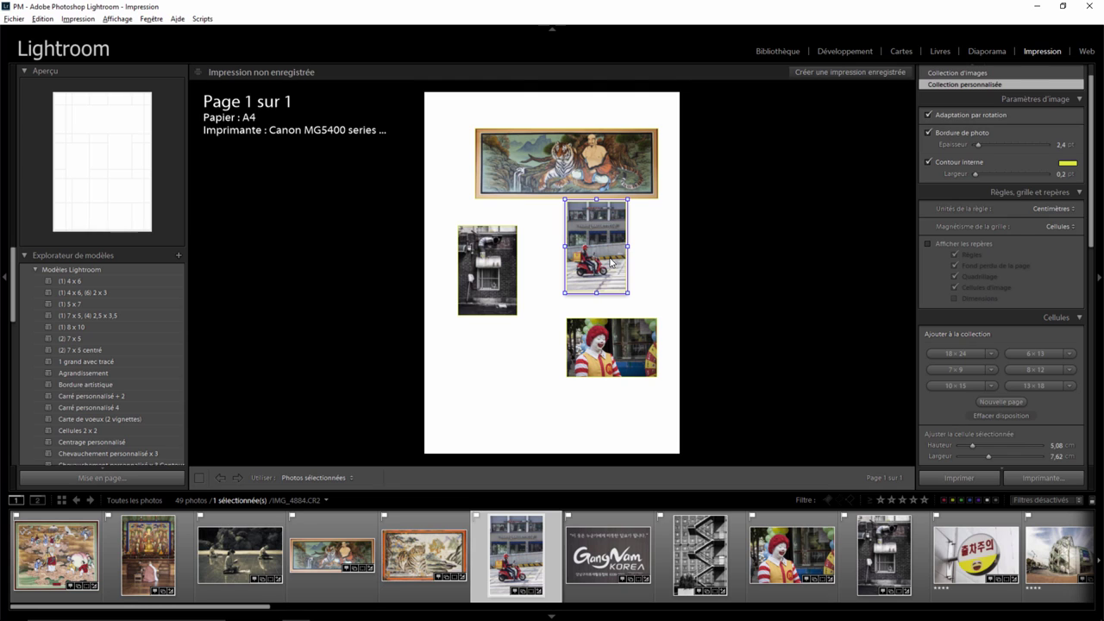
- In the Library, select all 49 photos and try opening them as Photoshop layers
click(776, 50)
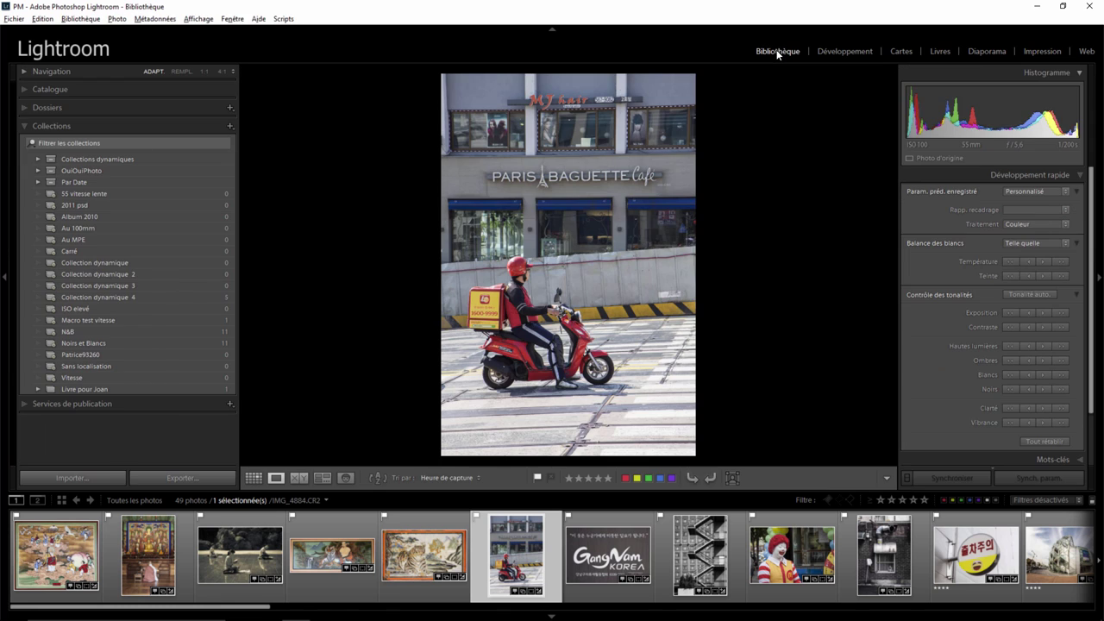
click(95, 559)
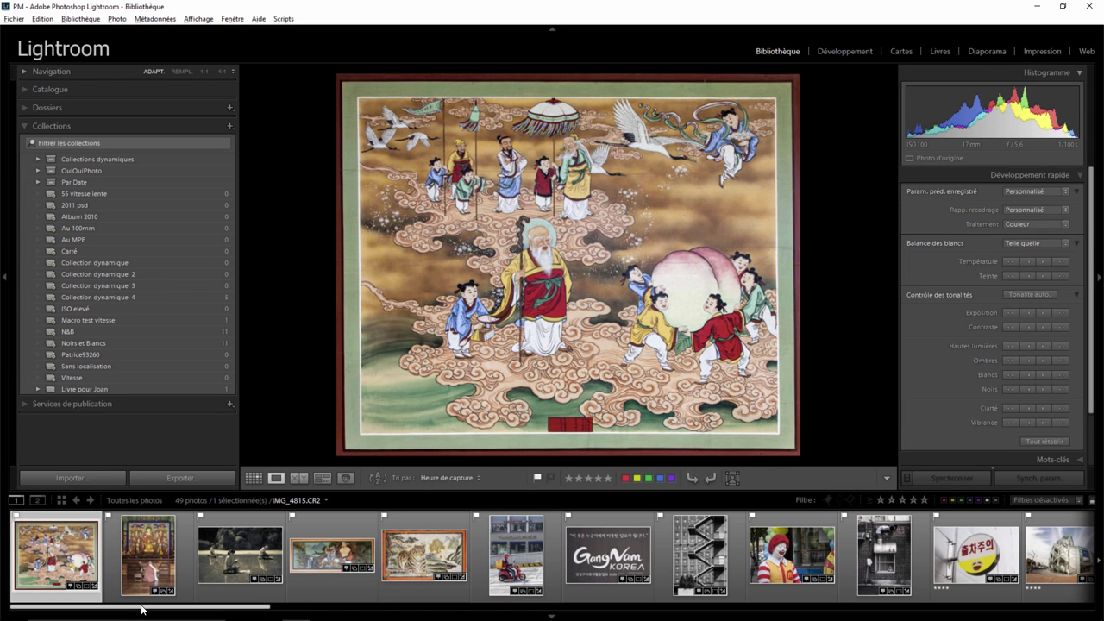
drag(142, 609, 1030, 592)
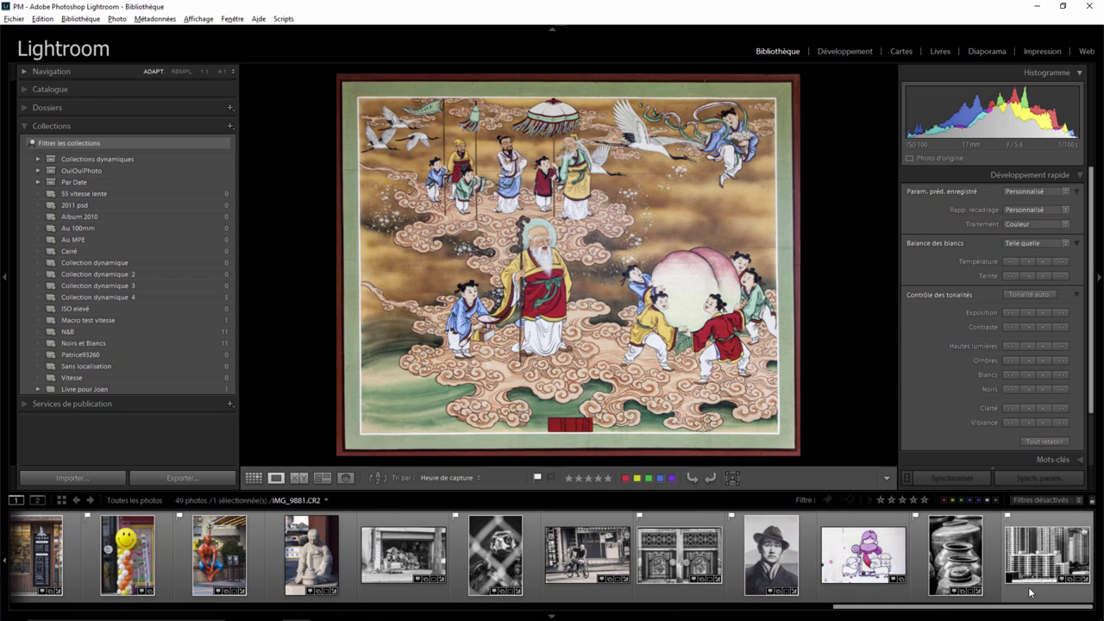
key(ctrl+a)
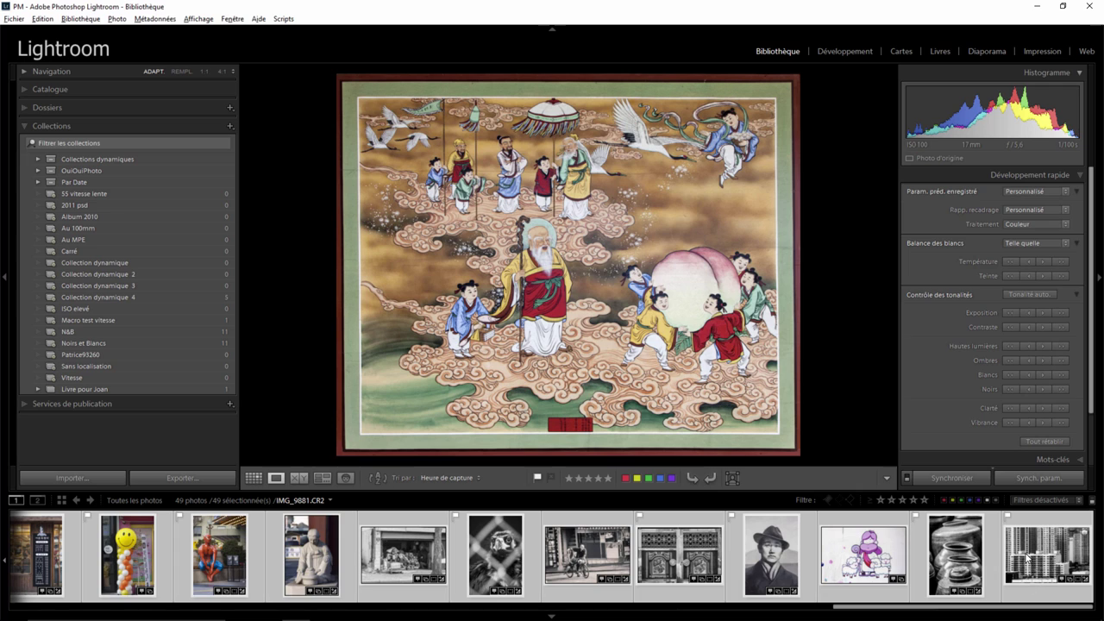
right_click(1026, 559)
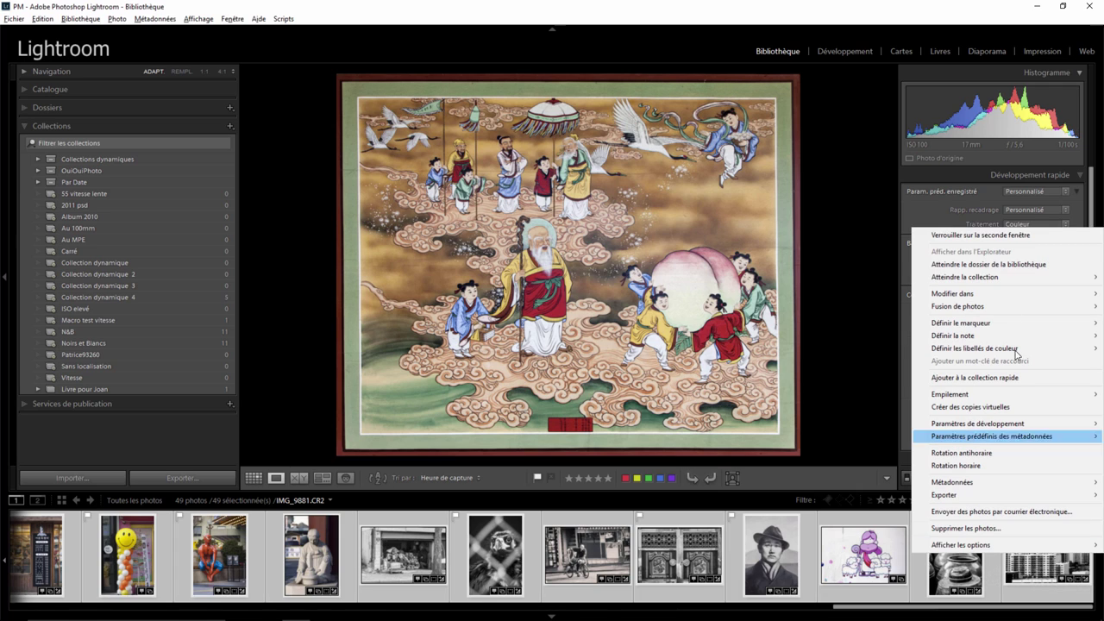
mouse_move(952, 293)
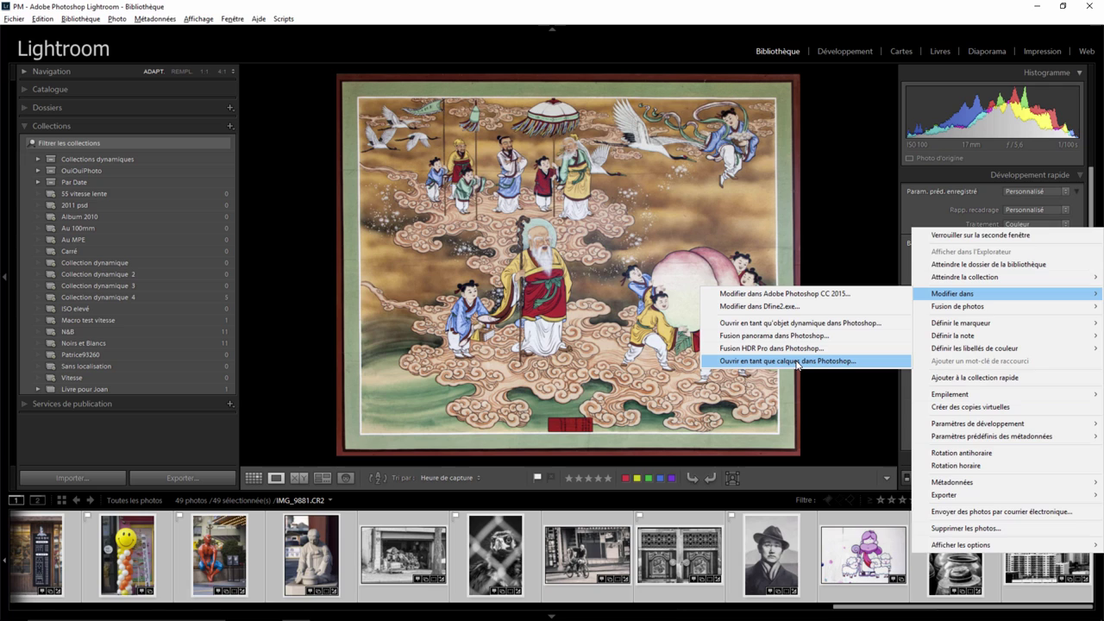
click(795, 360)
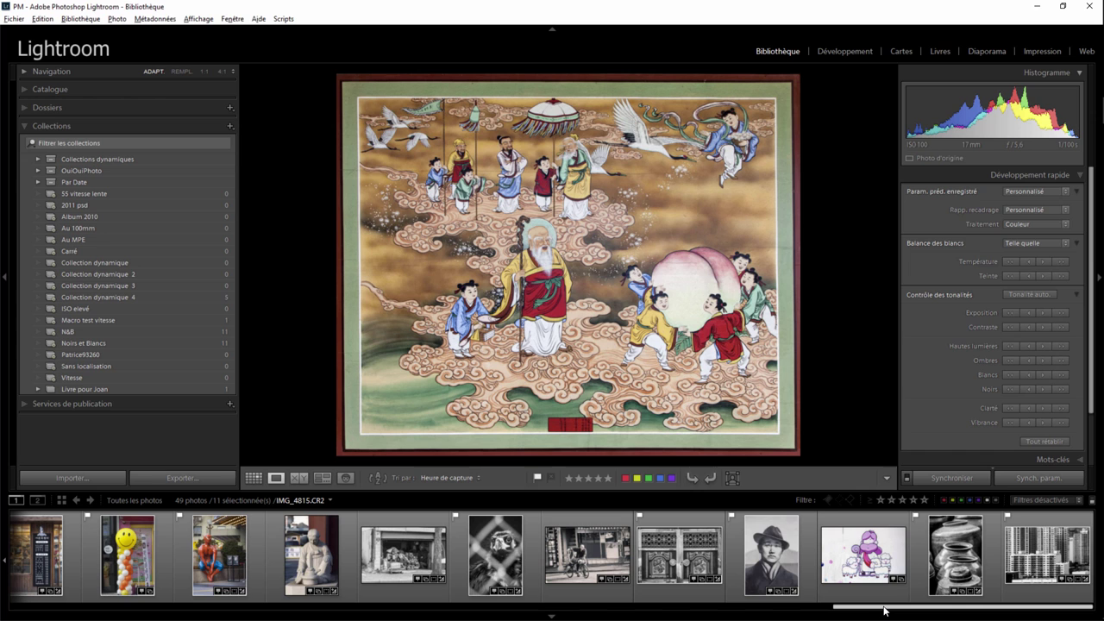
- Select only the first eleven photos and send them to Photoshop as layers
drag(884, 610, 31, 613)
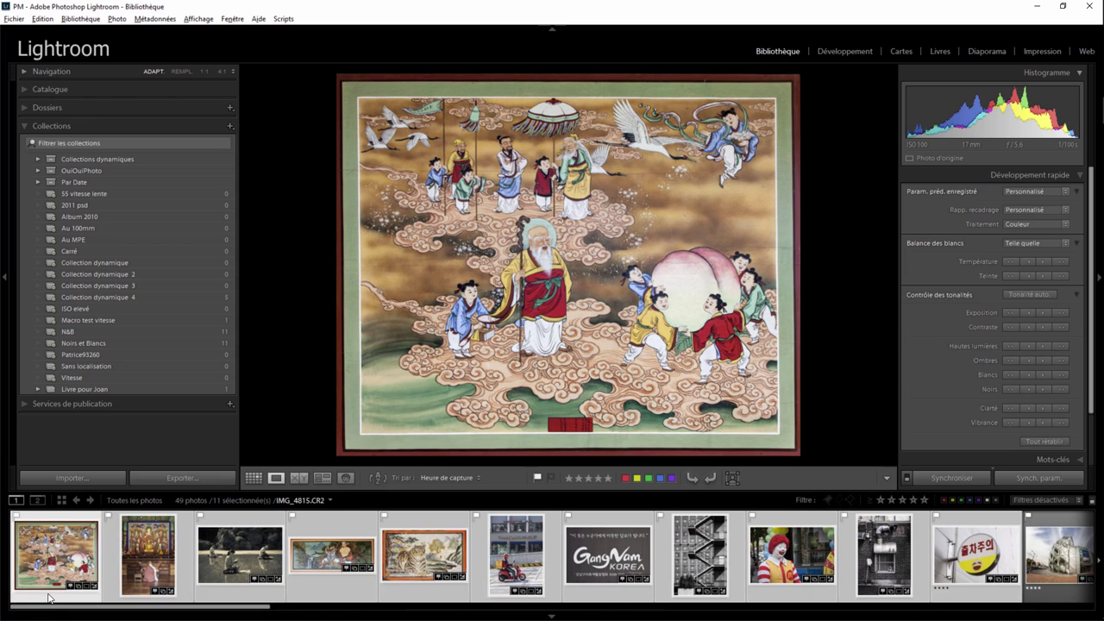
click(52, 587)
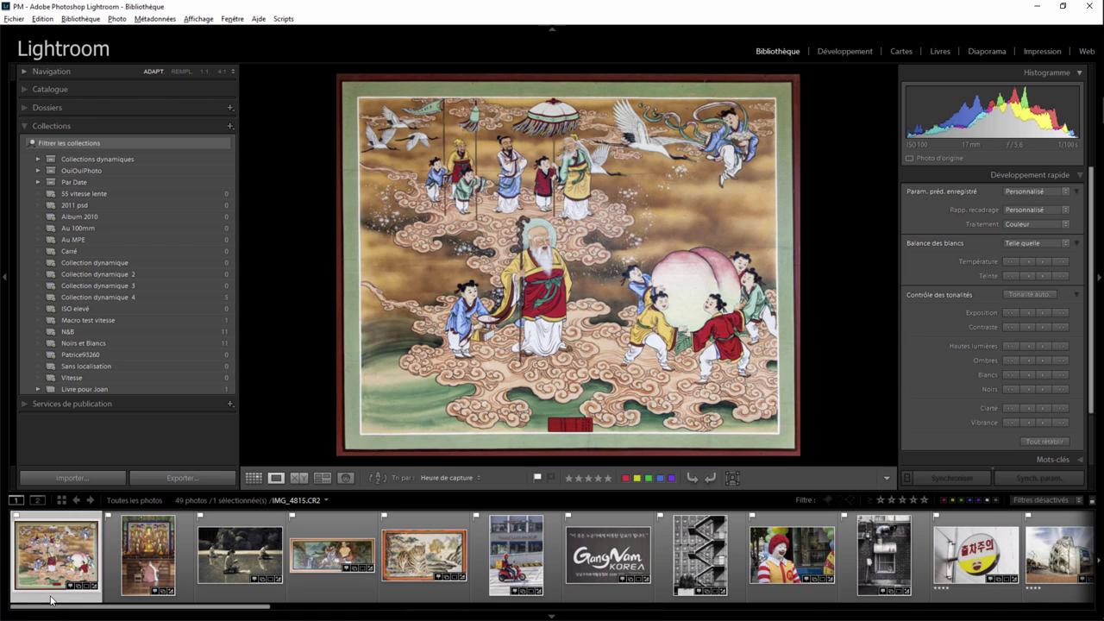
shift+click(957, 598)
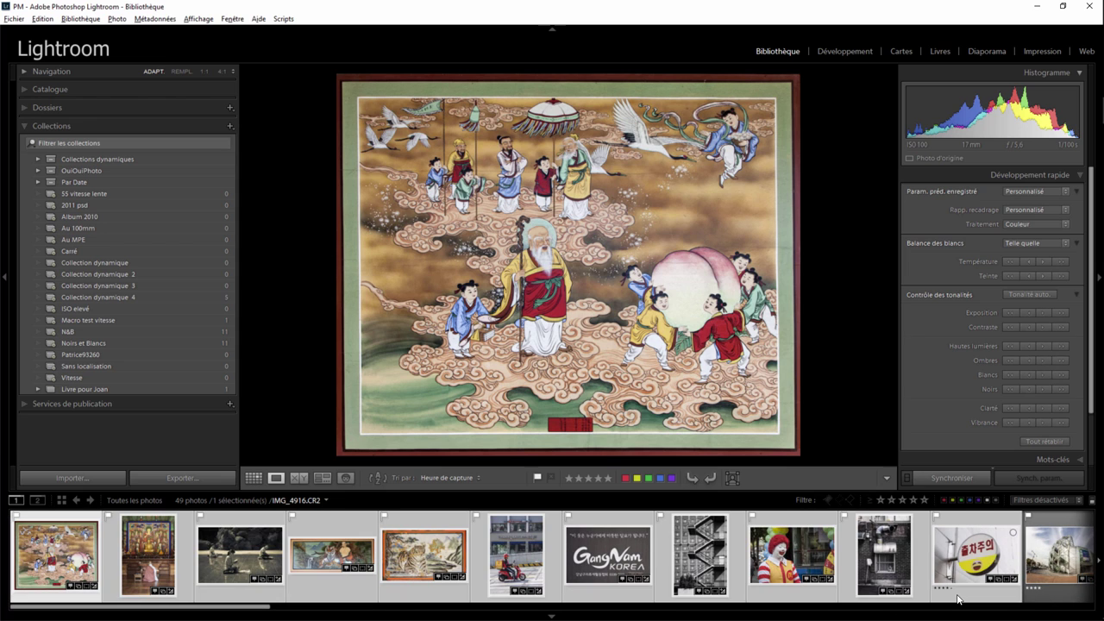
right_click(958, 552)
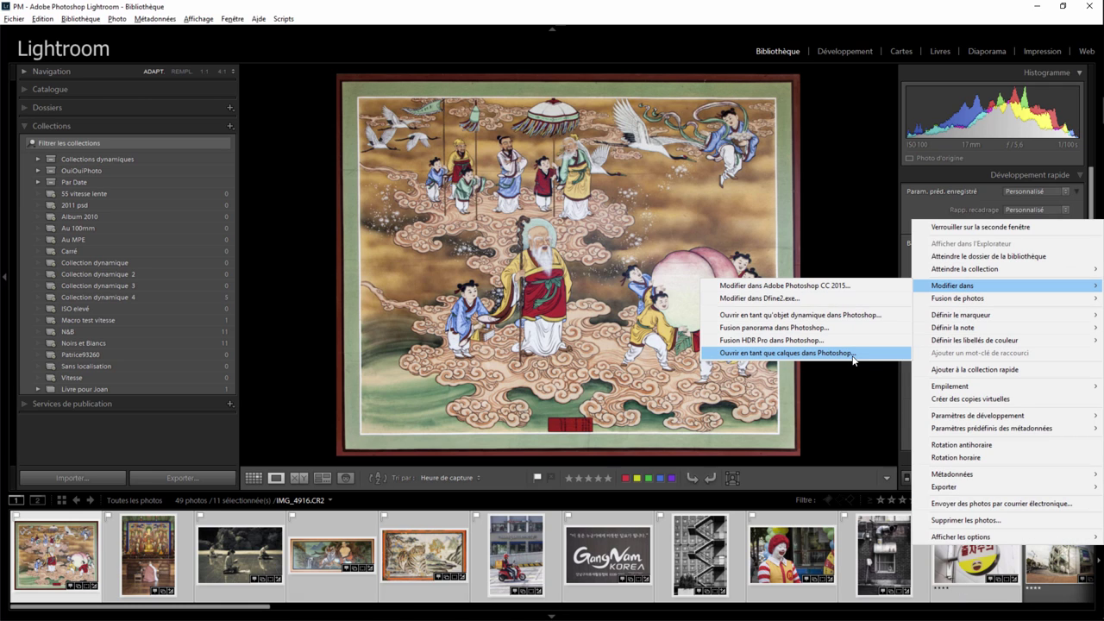
click(852, 358)
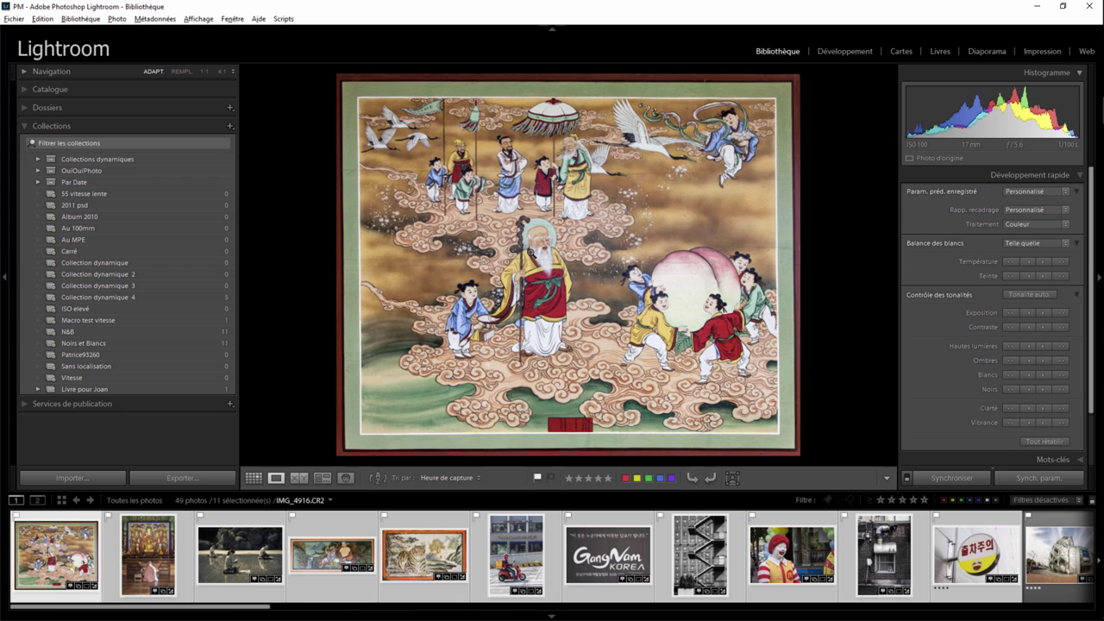
key(ctrl+e)
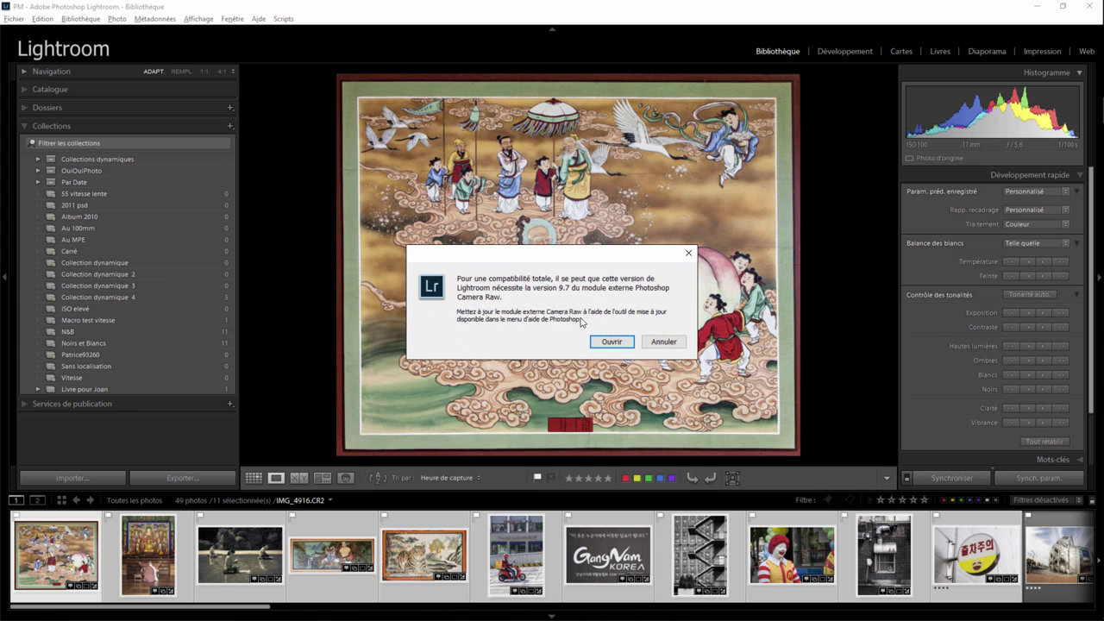
- Accept Ouvrir in the Camera Raw warning so the eleven photos load as Photoshop layers
click(606, 345)
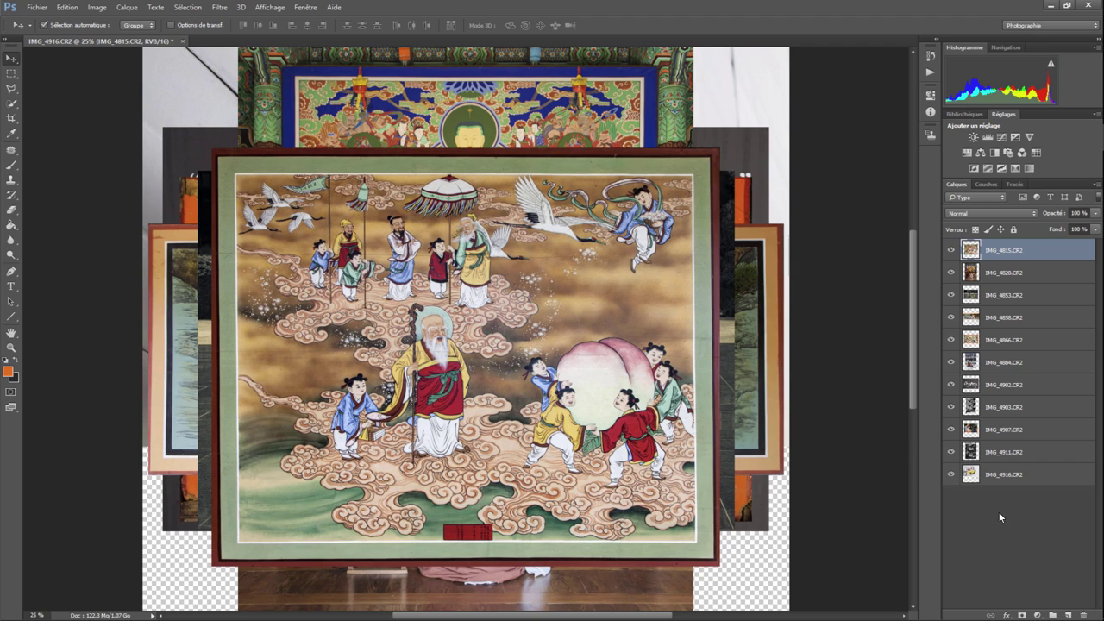
- Add empty layer Calque 1 below all photos and enlarge the canvas to 12000 × 8000 px
click(1067, 615)
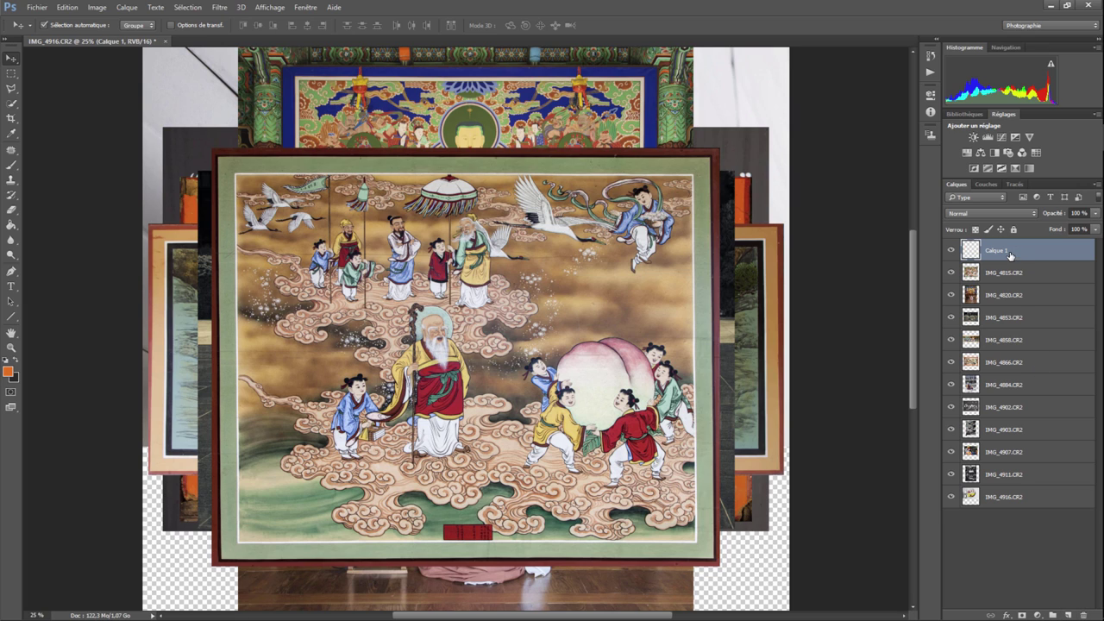
drag(1009, 255, 1005, 499)
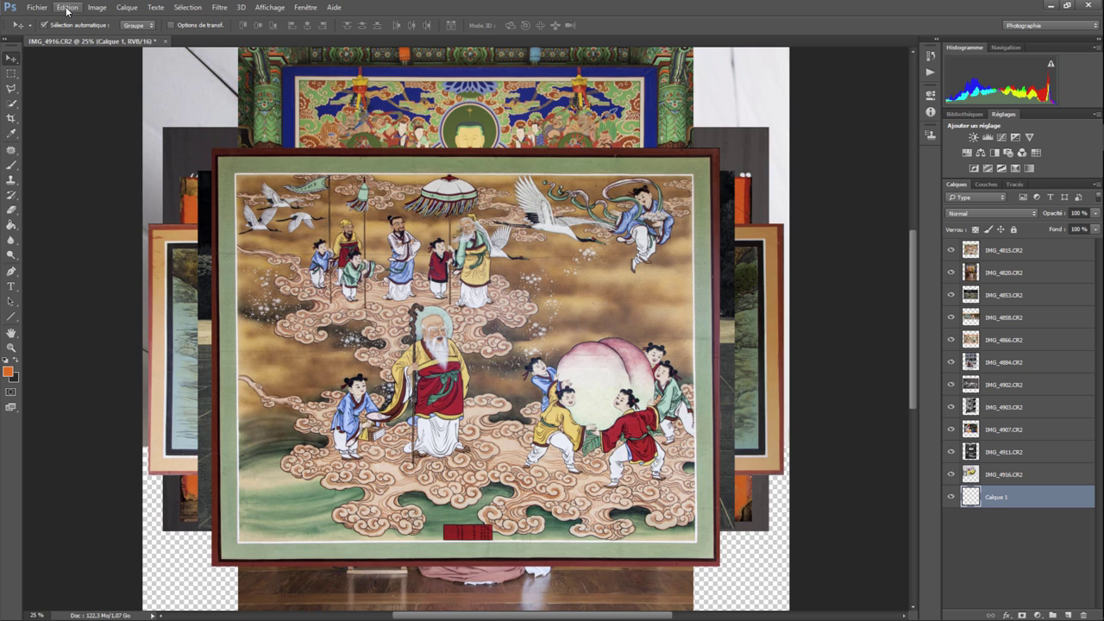
click(100, 10)
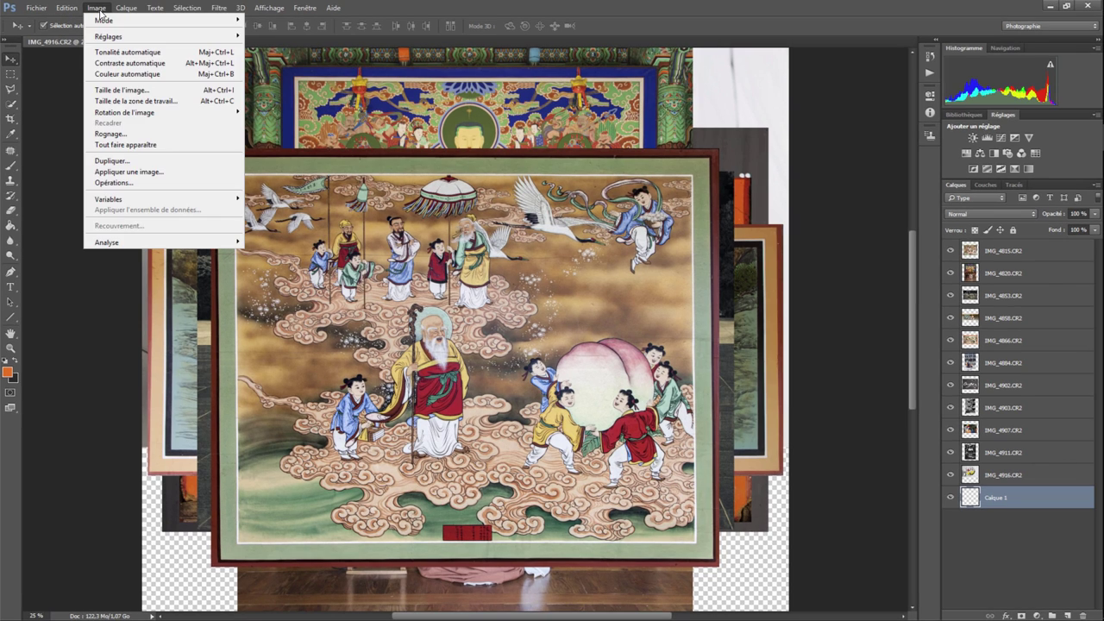
click(142, 101)
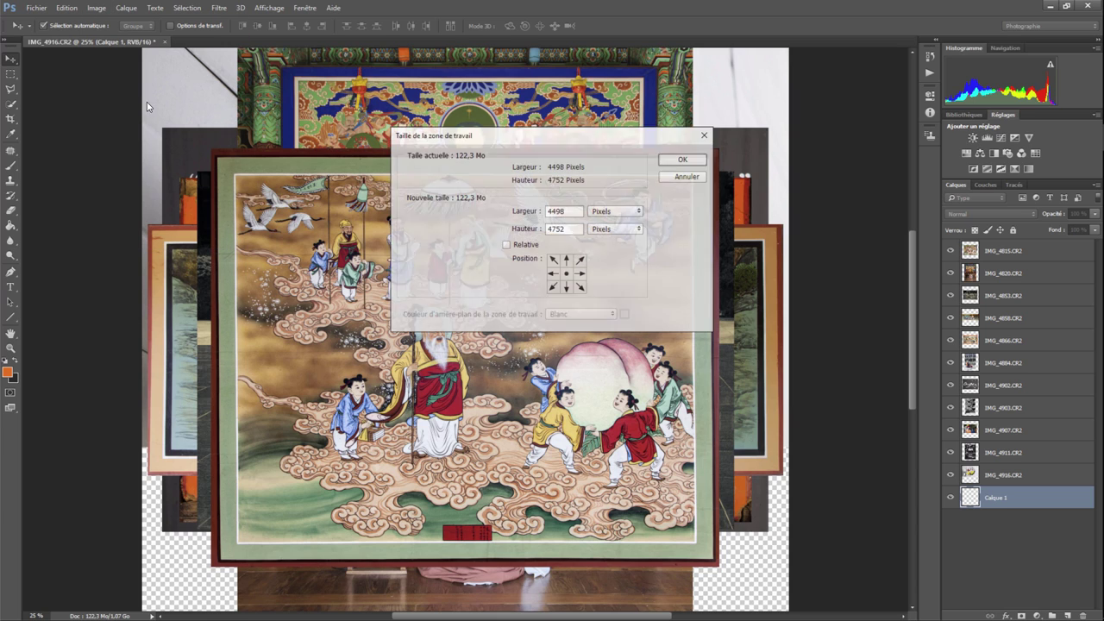
drag(566, 212, 506, 216)
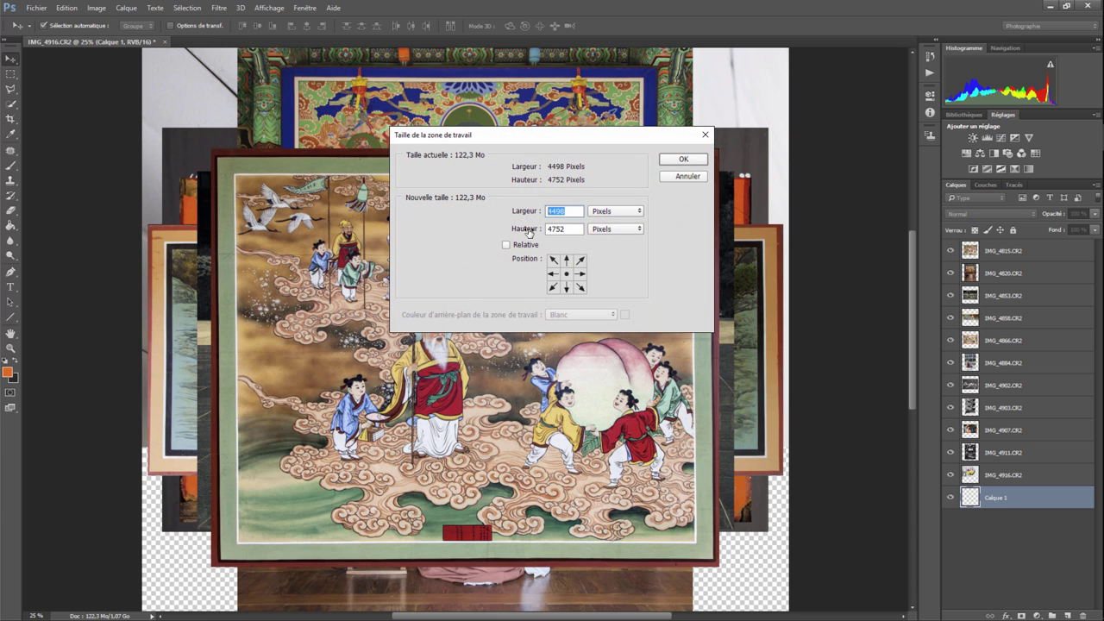
text(12000)
key(Tab)
text(80)
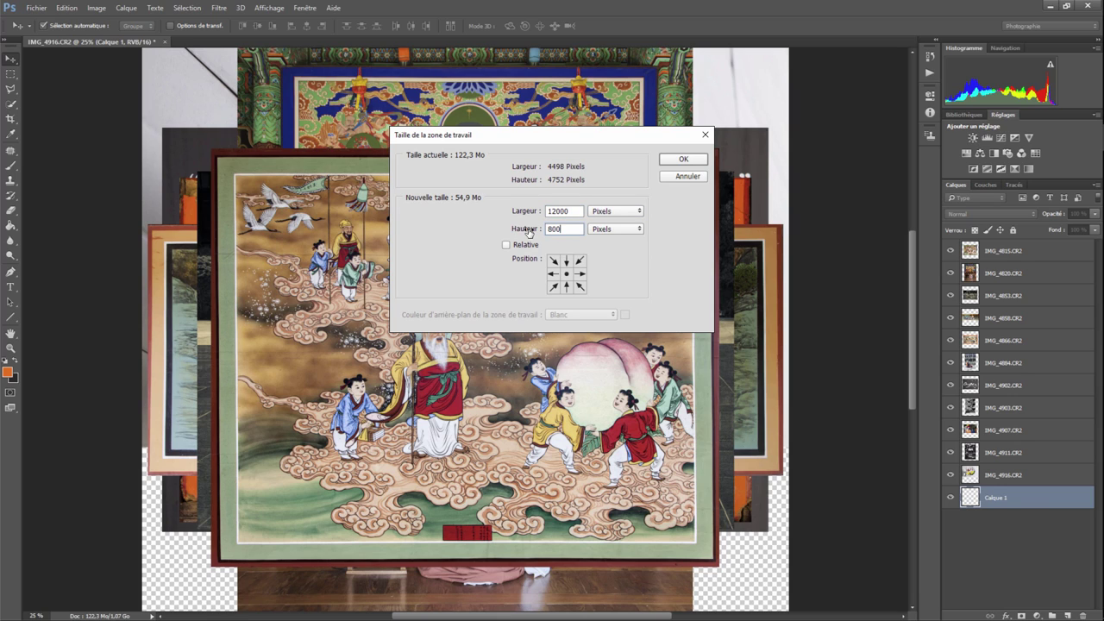
text(0)
click(681, 159)
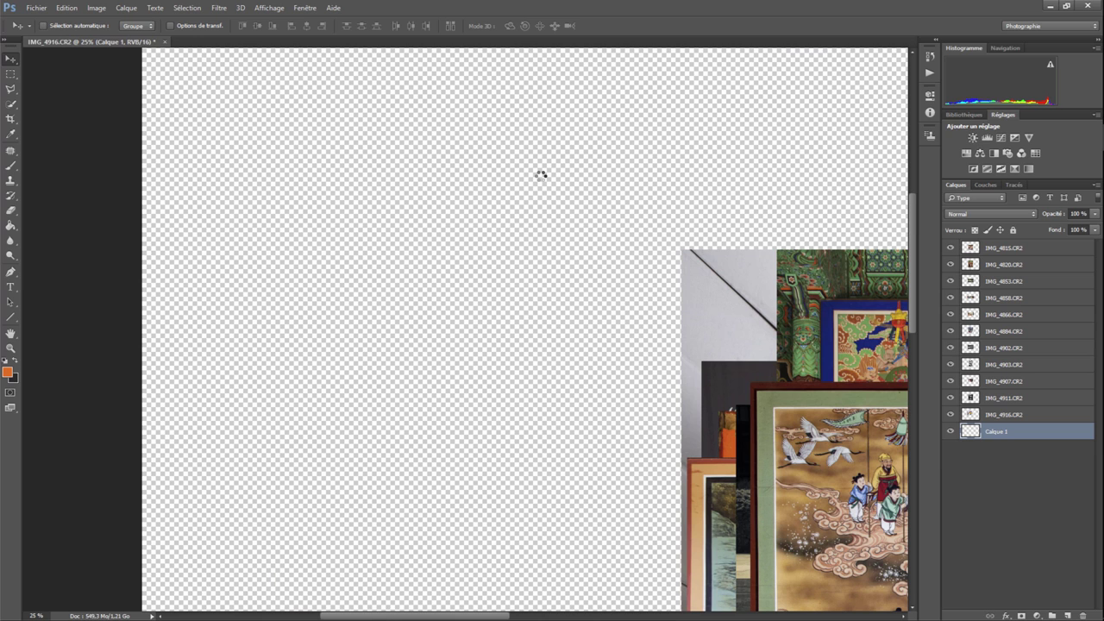
- Zoom out to the full canvas and set up Fill with white, Normal, 100% opacity
key(ctrl+minus)
key(ctrl+minus)
key(ctrl+minus)
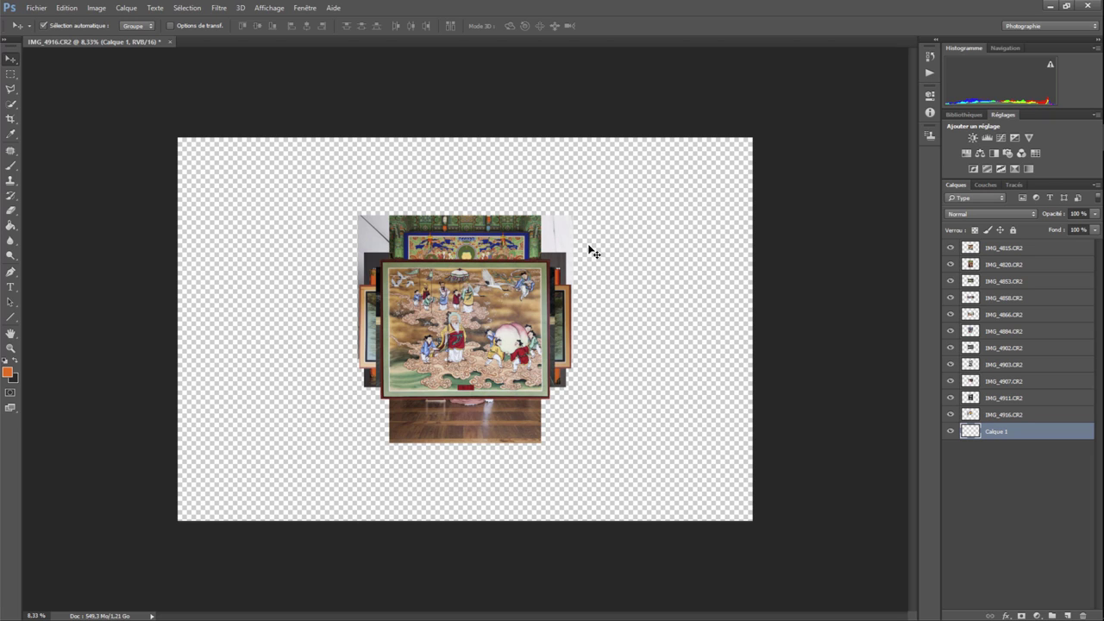
click(68, 9)
click(78, 171)
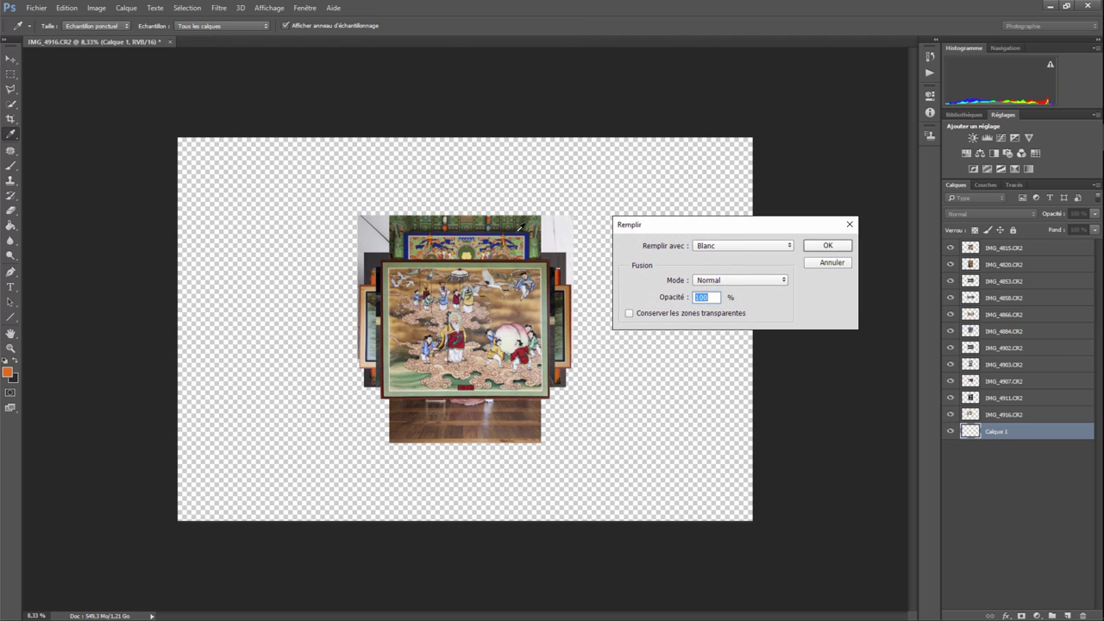
- Fill the bottom layer white and move the IMG_4815 painting to the upper-left
click(826, 246)
key(v)
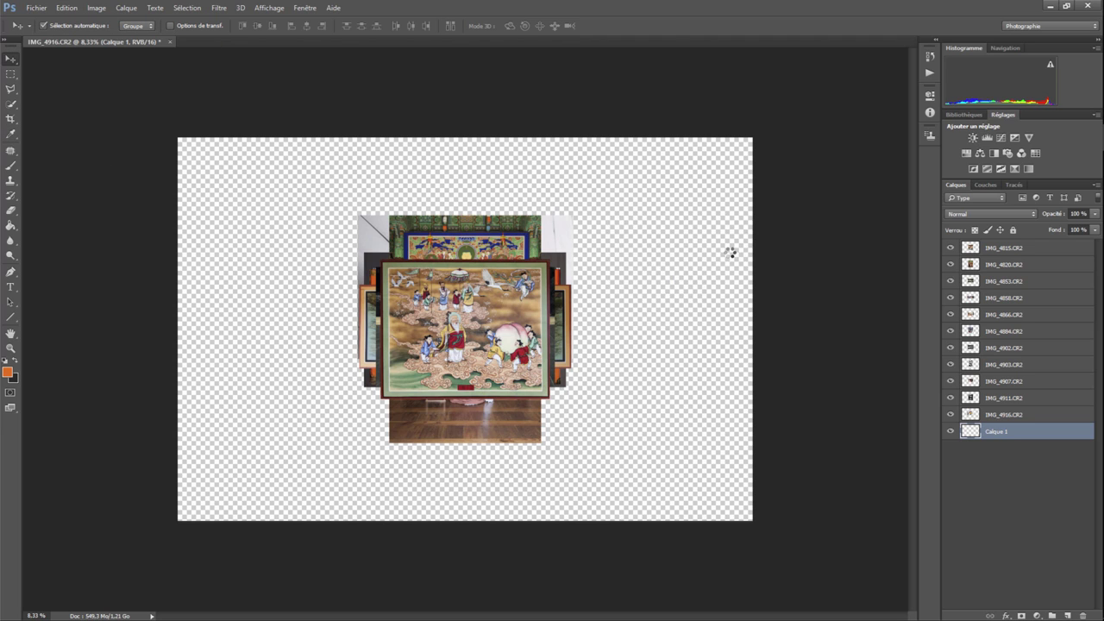
click(1000, 248)
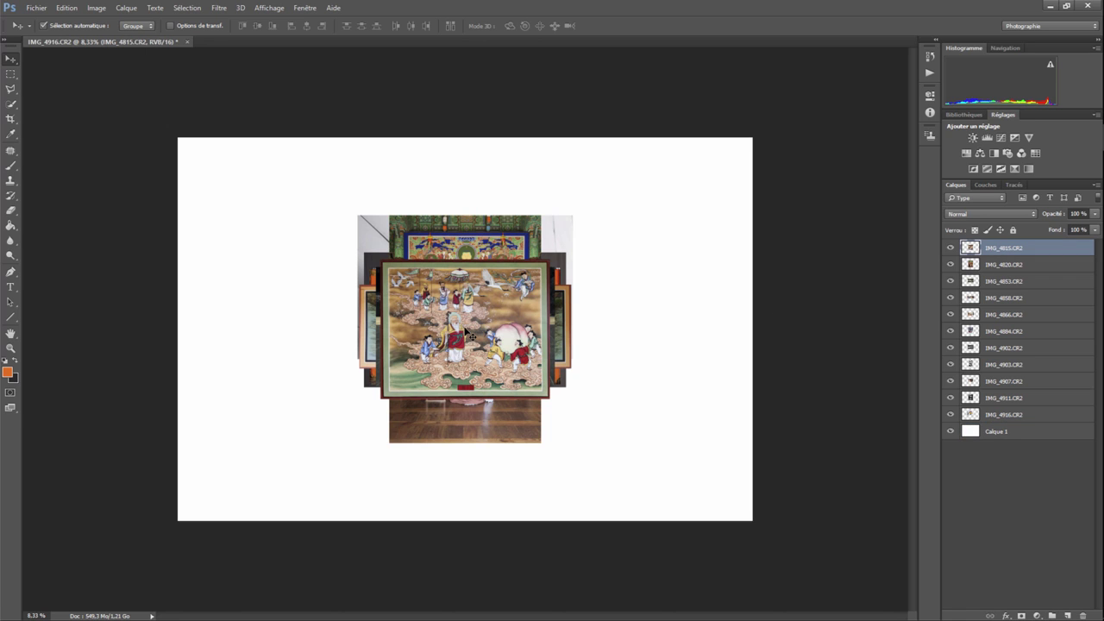
drag(468, 333, 342, 269)
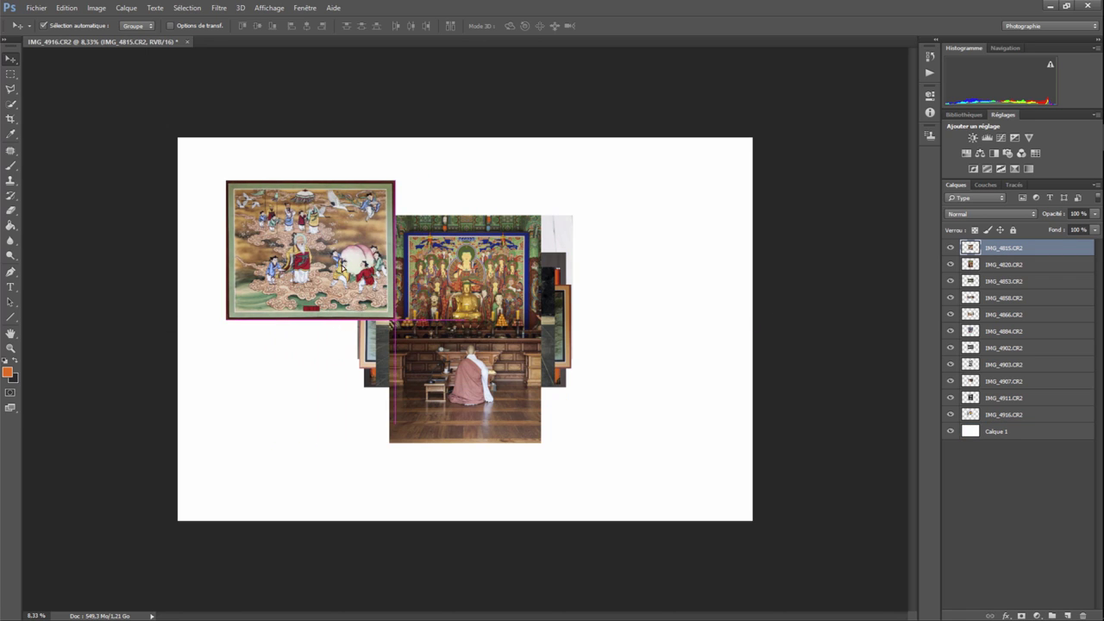
- Spread the temple, black-and-white, tiger-and-monk, framed tiger and scooter photos into an overlapping collage
drag(440, 331, 622, 280)
mouse_move(477, 336)
mouse_down()
mouse_move(374, 422)
mouse_move(308, 418)
mouse_up()
drag(481, 320, 614, 450)
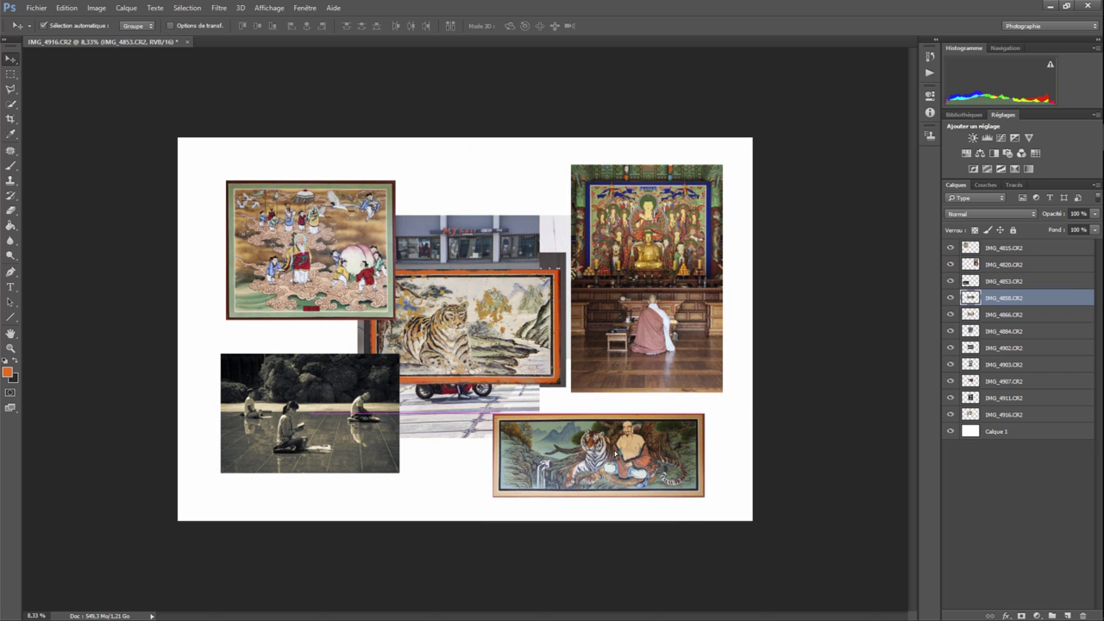
drag(495, 312, 552, 207)
click(450, 336)
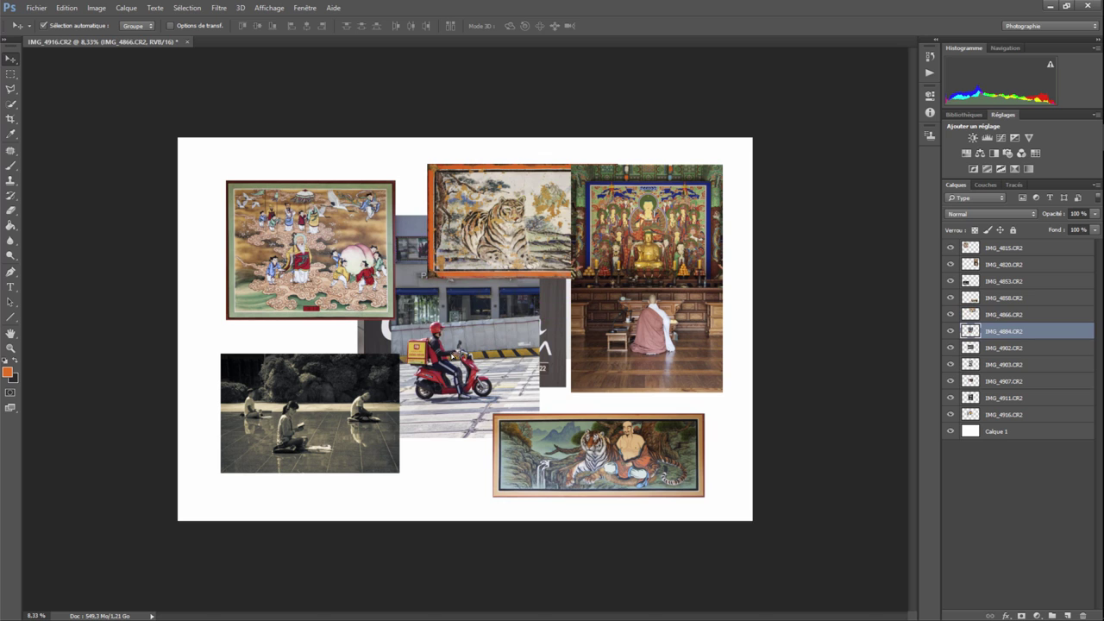
drag(449, 332, 484, 392)
drag(319, 254, 300, 226)
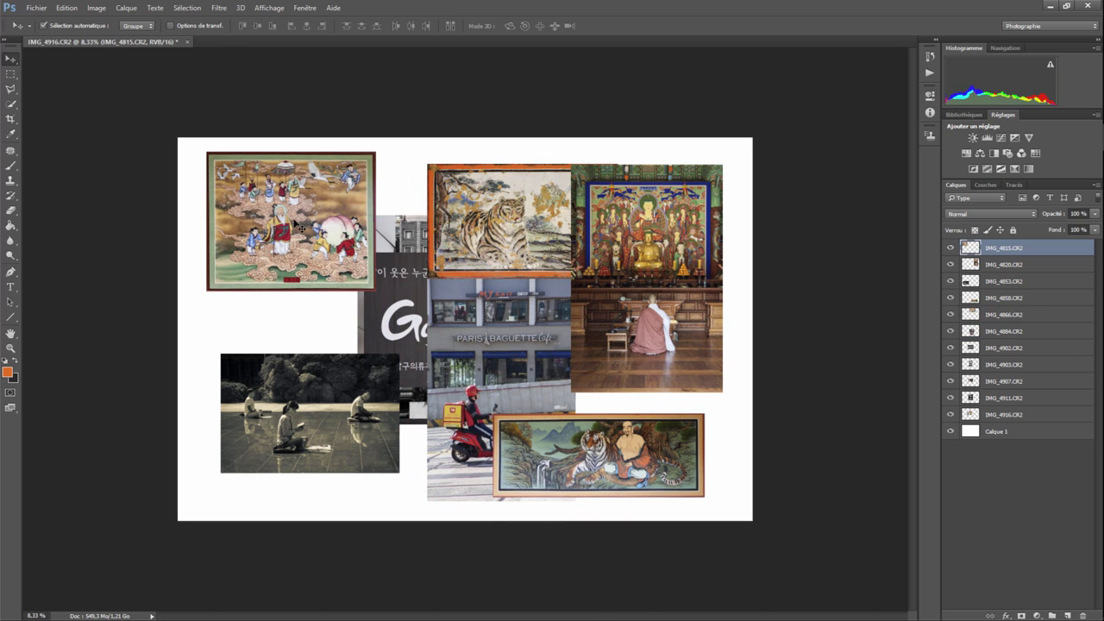
- Tilt the top-left painting about -6.7° with Free Transform and commit it
click(66, 7)
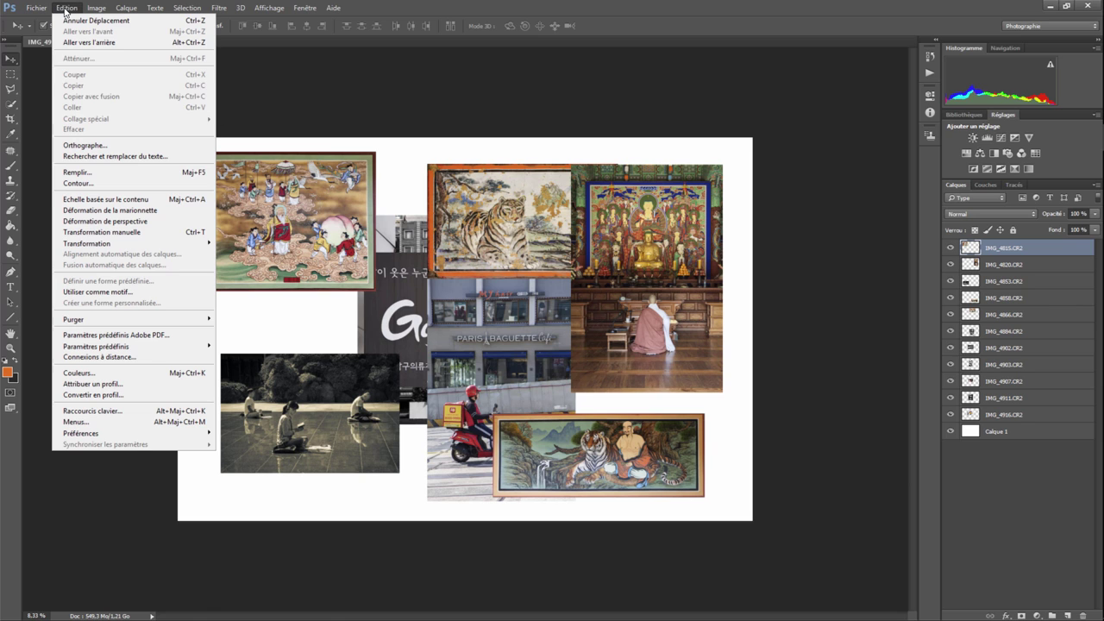
click(255, 274)
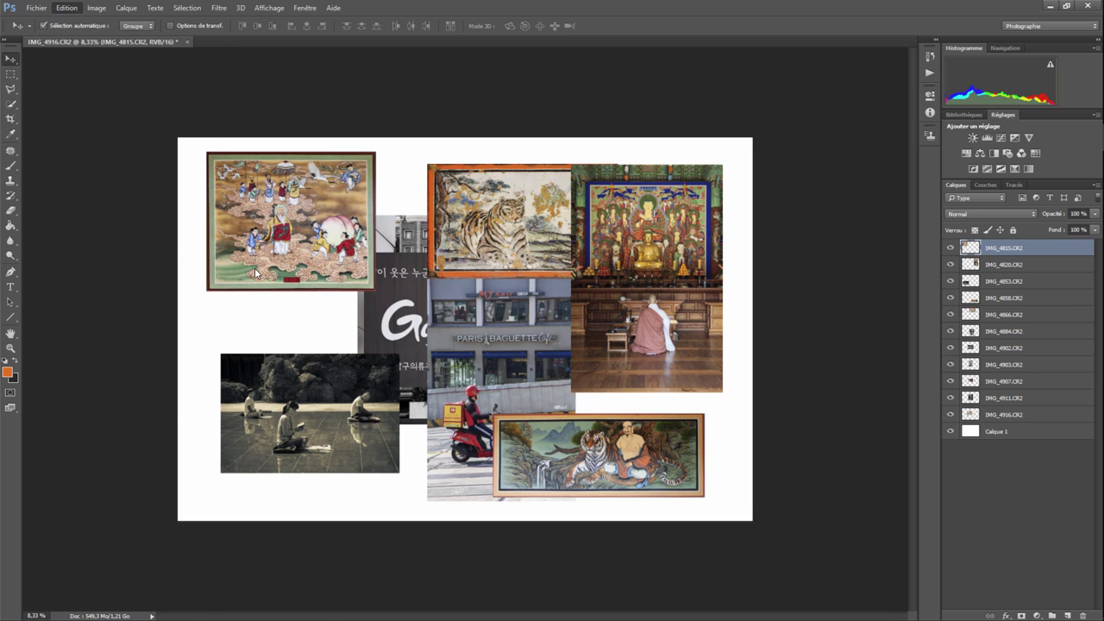
drag(207, 150, 198, 161)
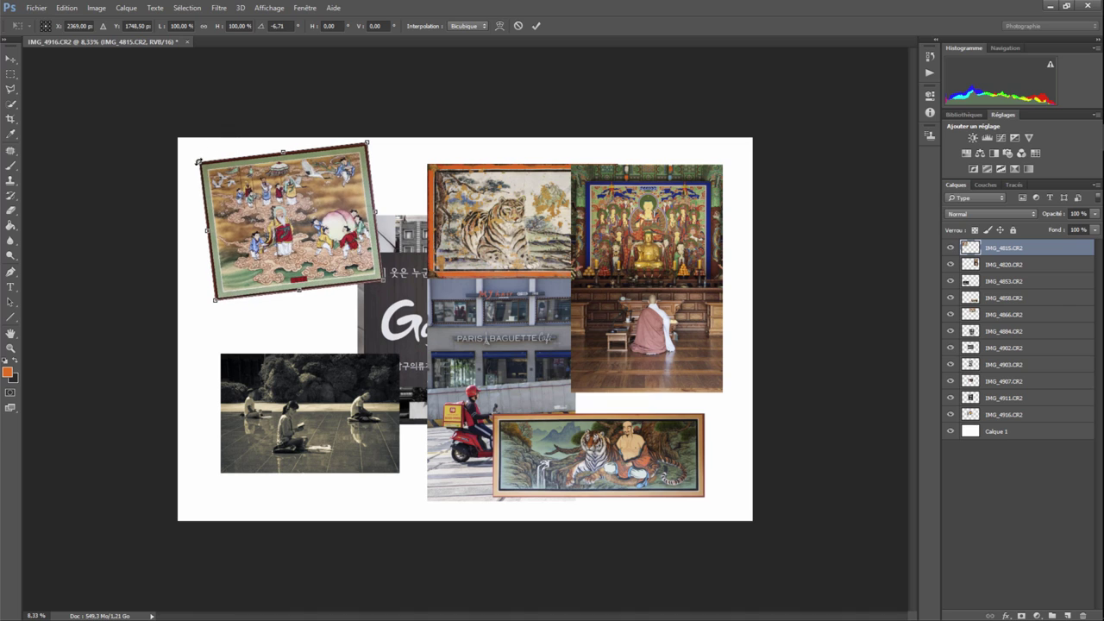
drag(299, 212, 295, 223)
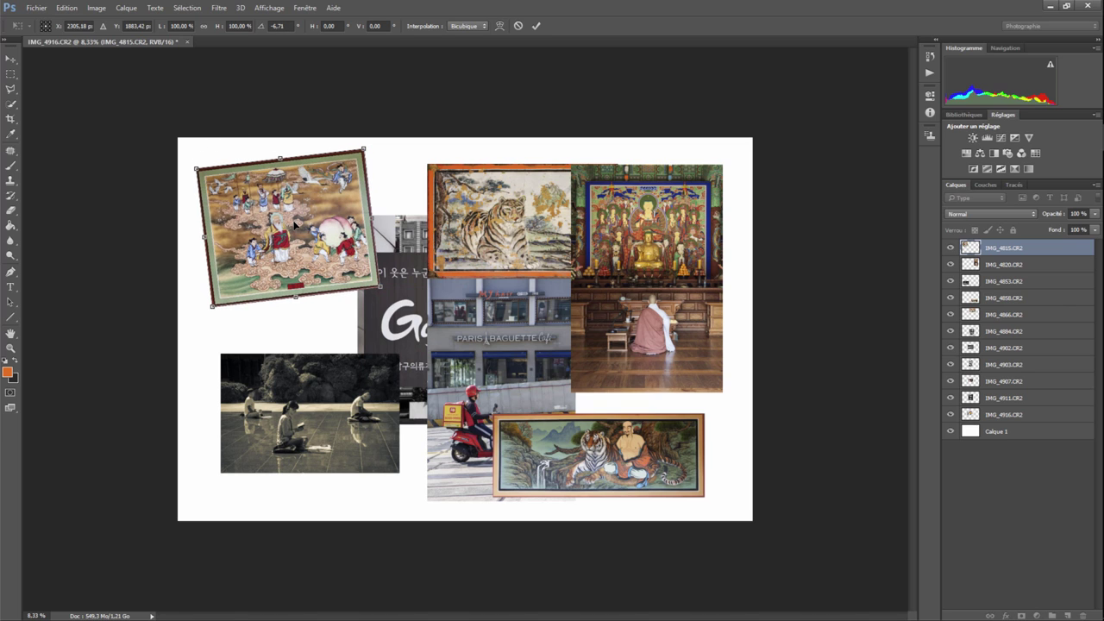
key(Return)
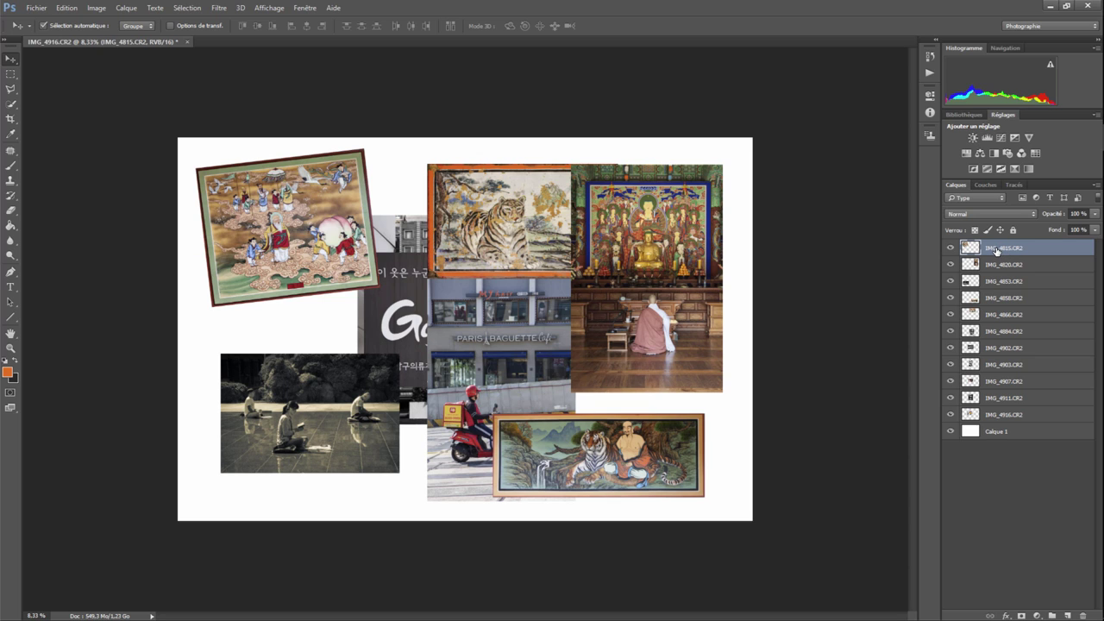
- Move the monks photo higher and drag layer IMG_4853 to the top of the stack
drag(282, 383, 299, 306)
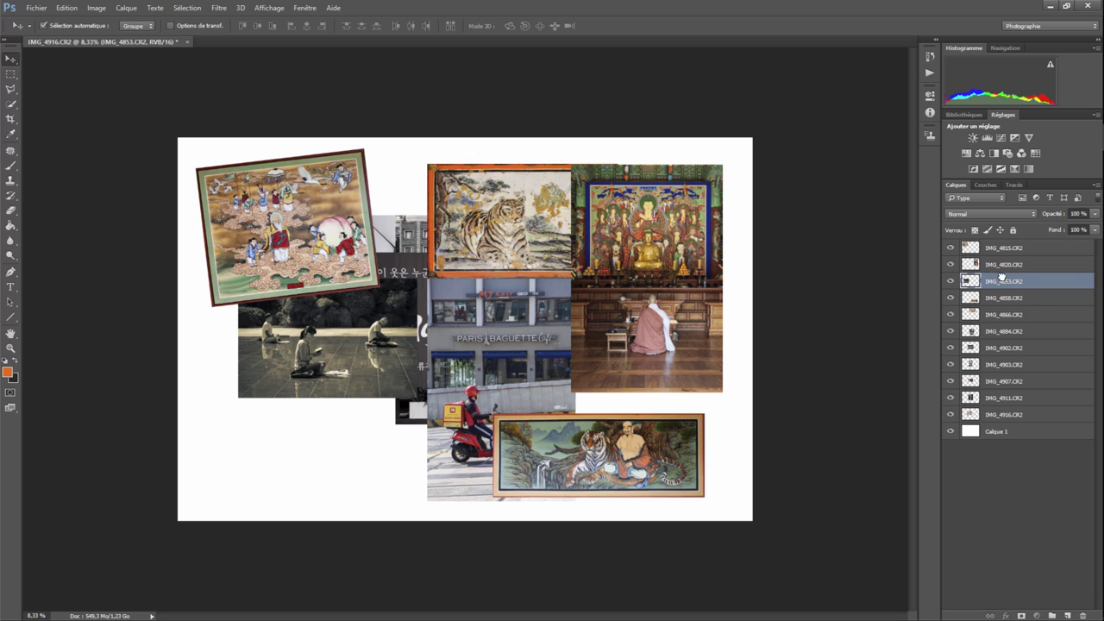
drag(1003, 282, 1004, 239)
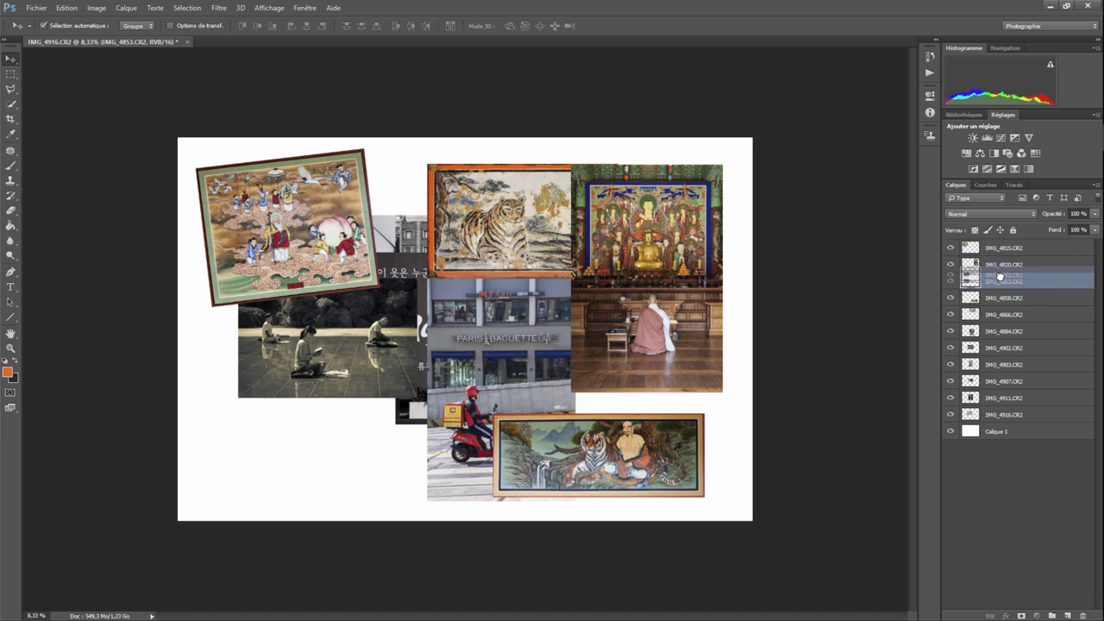
drag(1003, 241, 963, 250)
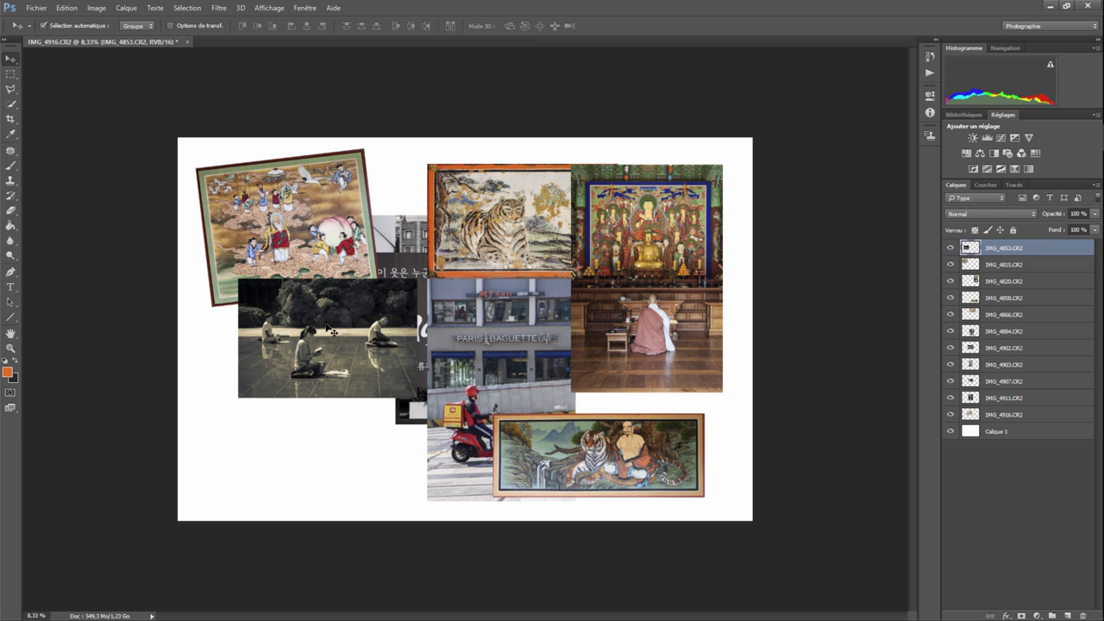
- Add a bright green stroke to the IMG_4853 monks photo layer through Blending Options
right_click(989, 251)
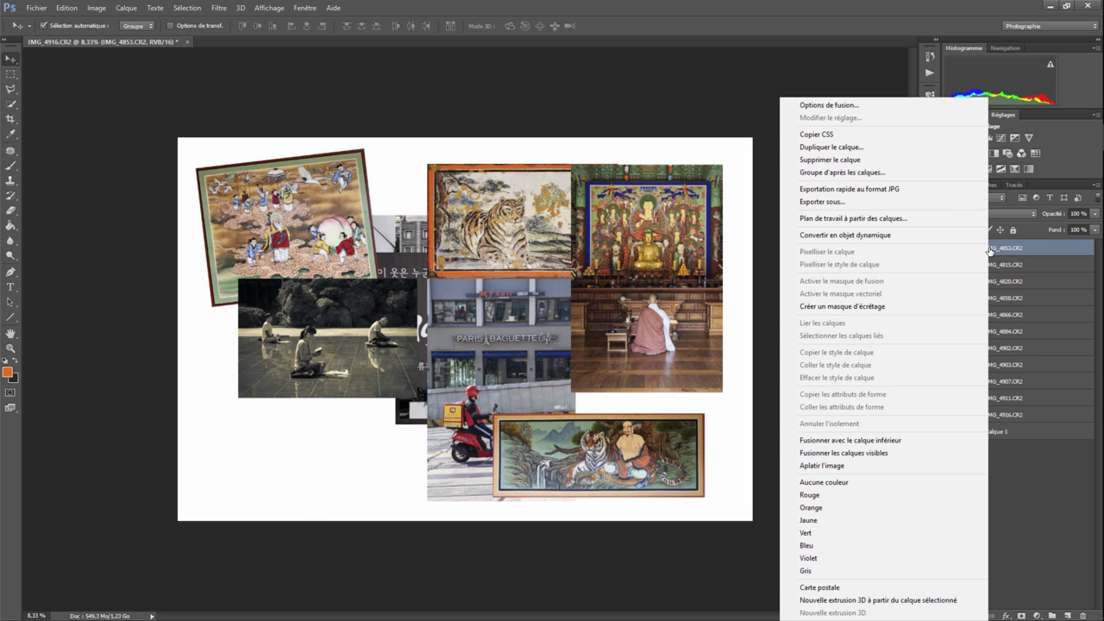
click(856, 105)
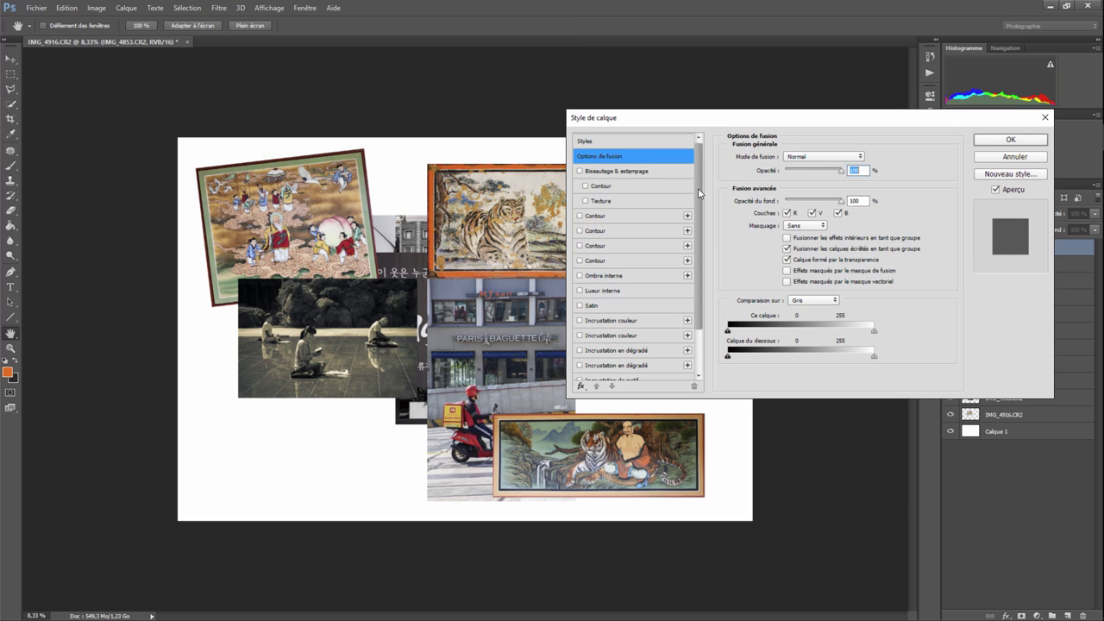
mouse_move(700, 193)
mouse_down()
mouse_move(700, 250)
mouse_move(699, 179)
mouse_up()
click(581, 216)
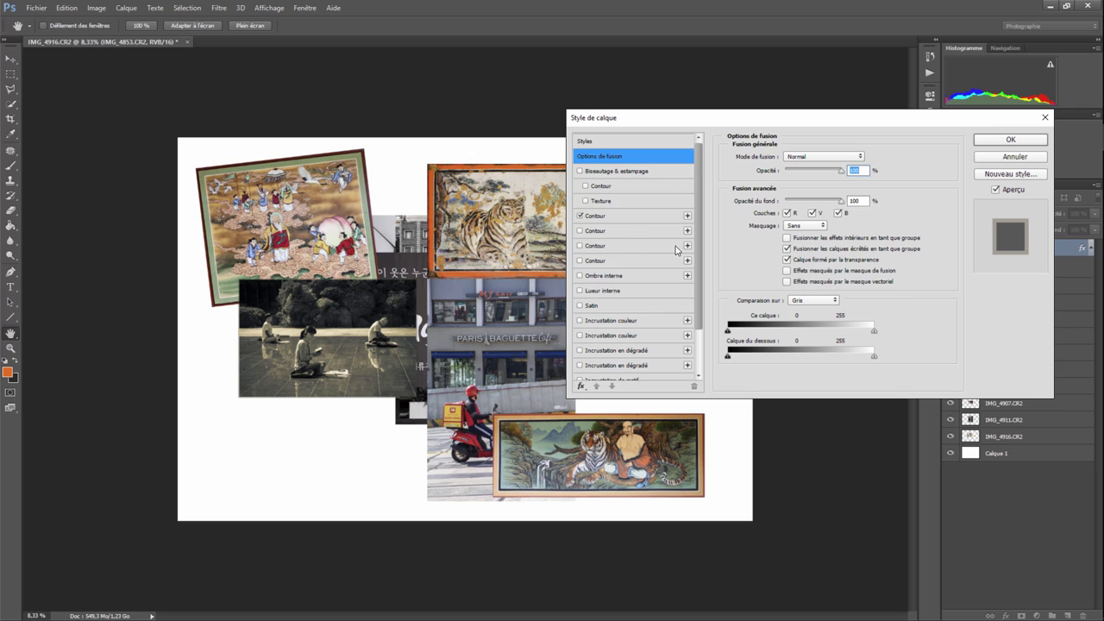
click(639, 222)
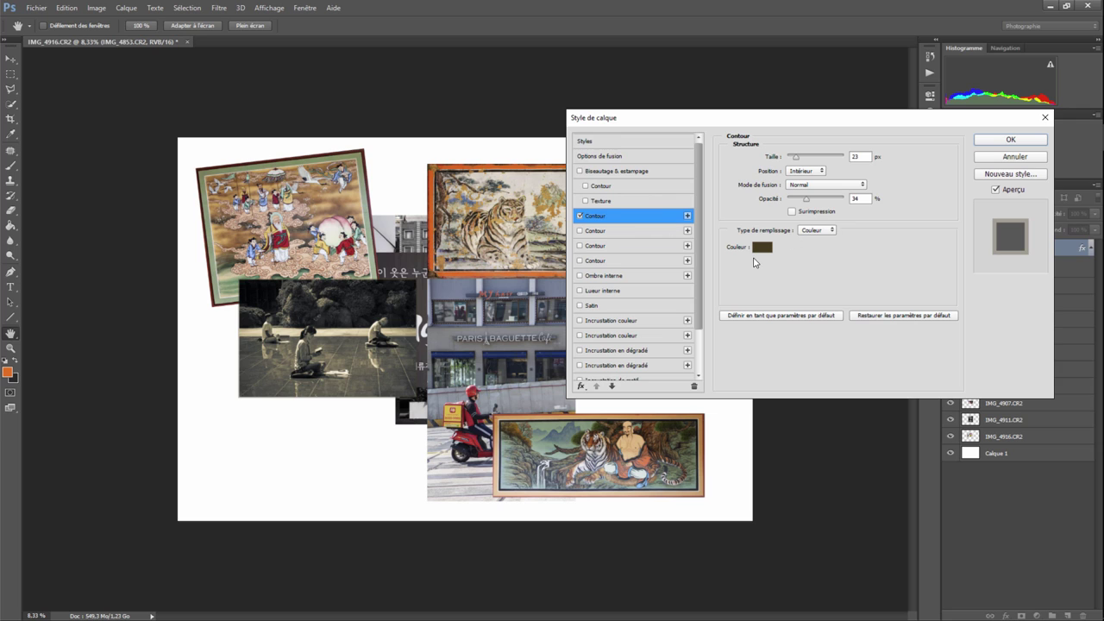
click(761, 247)
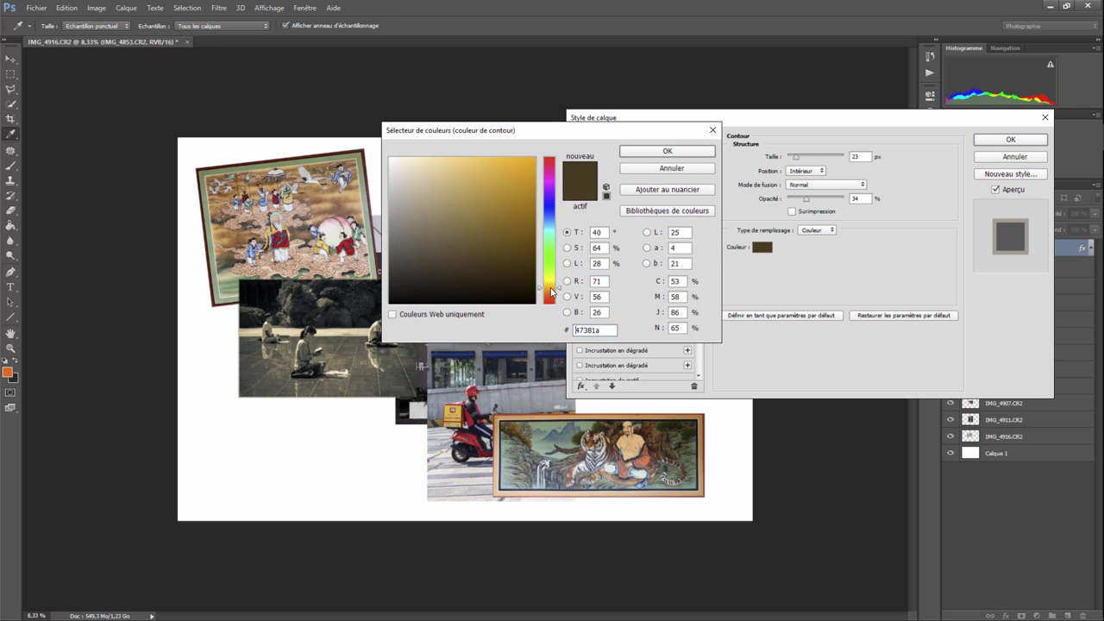
drag(550, 288, 548, 266)
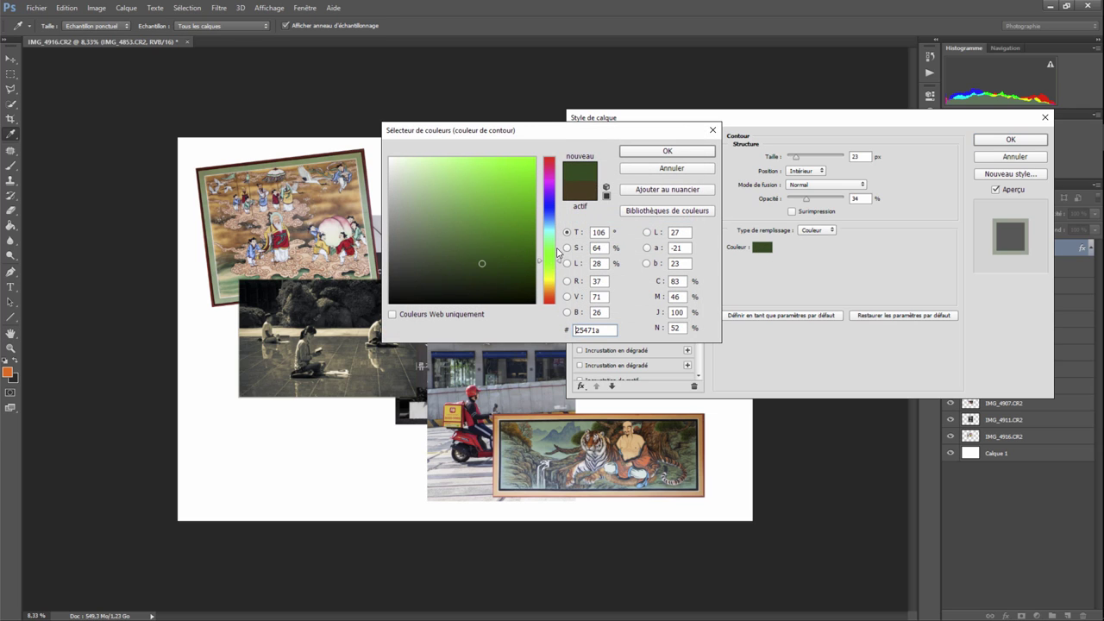
drag(481, 263, 516, 184)
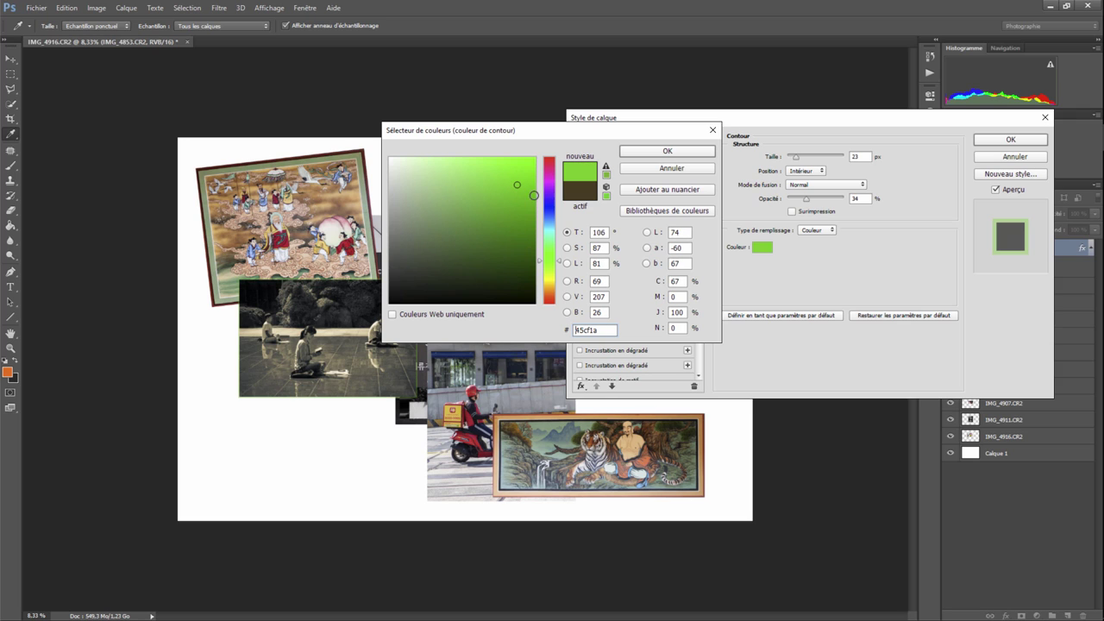
click(668, 152)
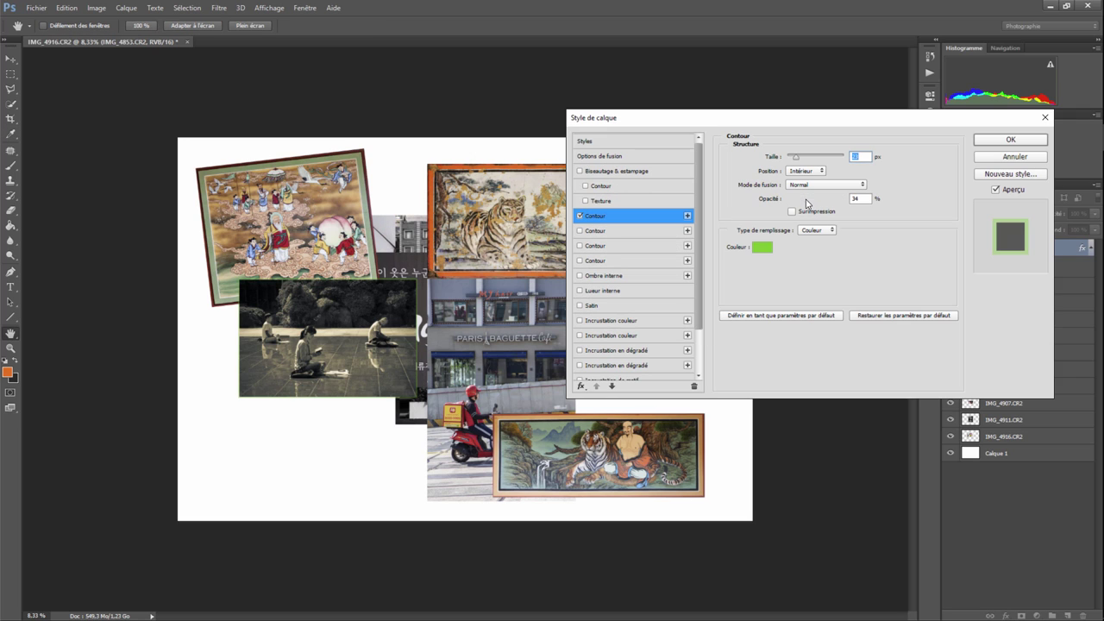
- Make the stroke 68 px at 61% opacity outside the photo, and enable Drop Shadow
mouse_move(805, 199)
mouse_down()
mouse_move(830, 199)
mouse_move(822, 202)
mouse_up()
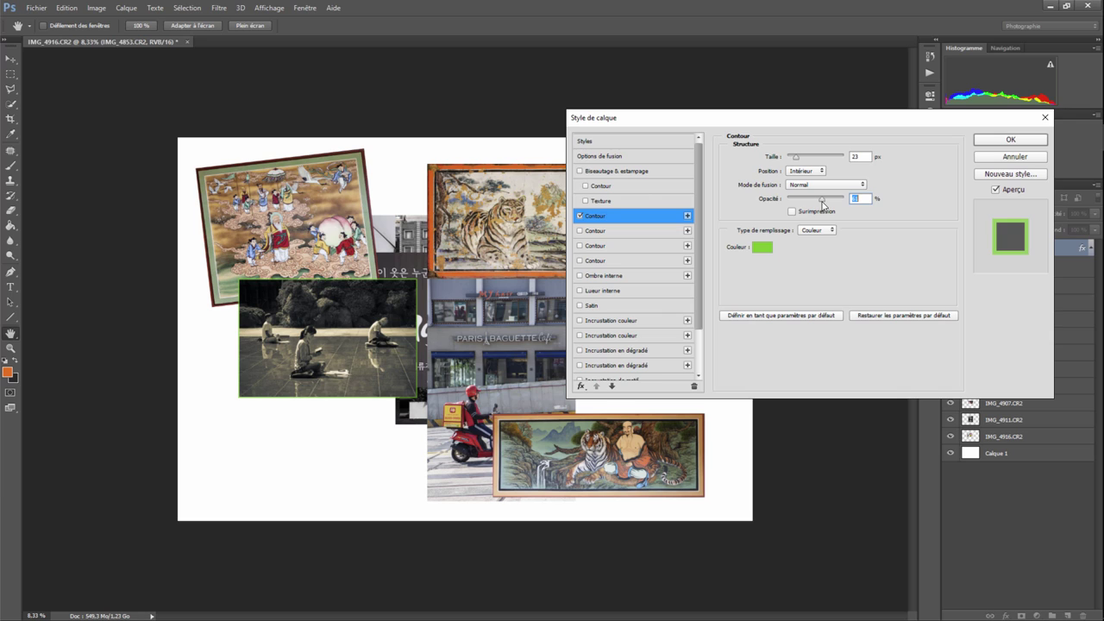
mouse_move(794, 161)
mouse_down()
mouse_move(824, 158)
mouse_move(786, 166)
mouse_move(805, 159)
mouse_up()
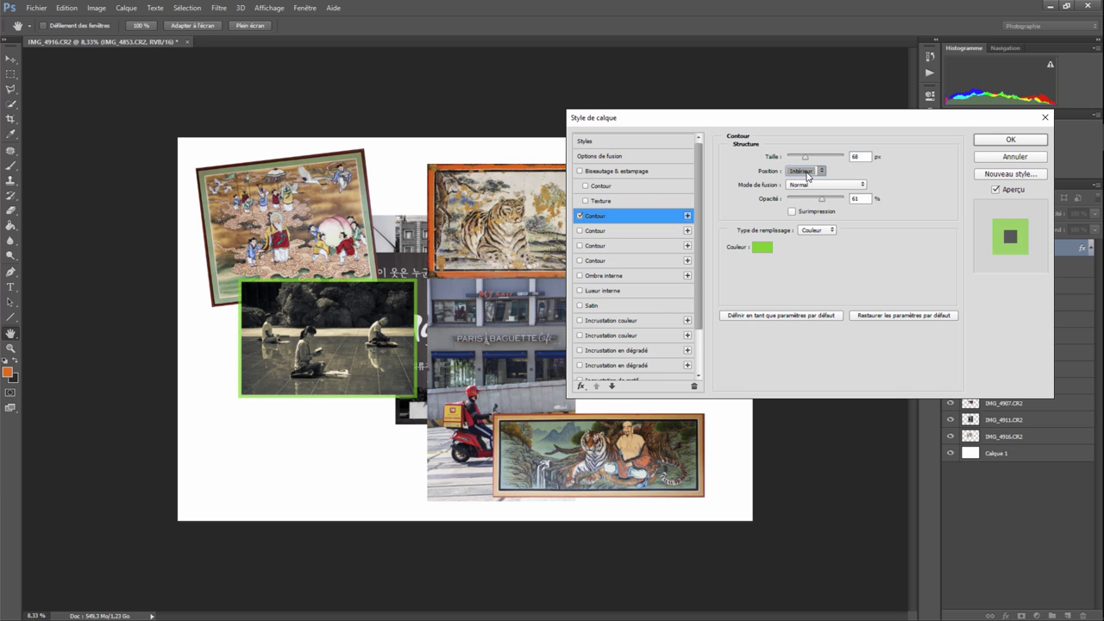
click(805, 170)
click(804, 180)
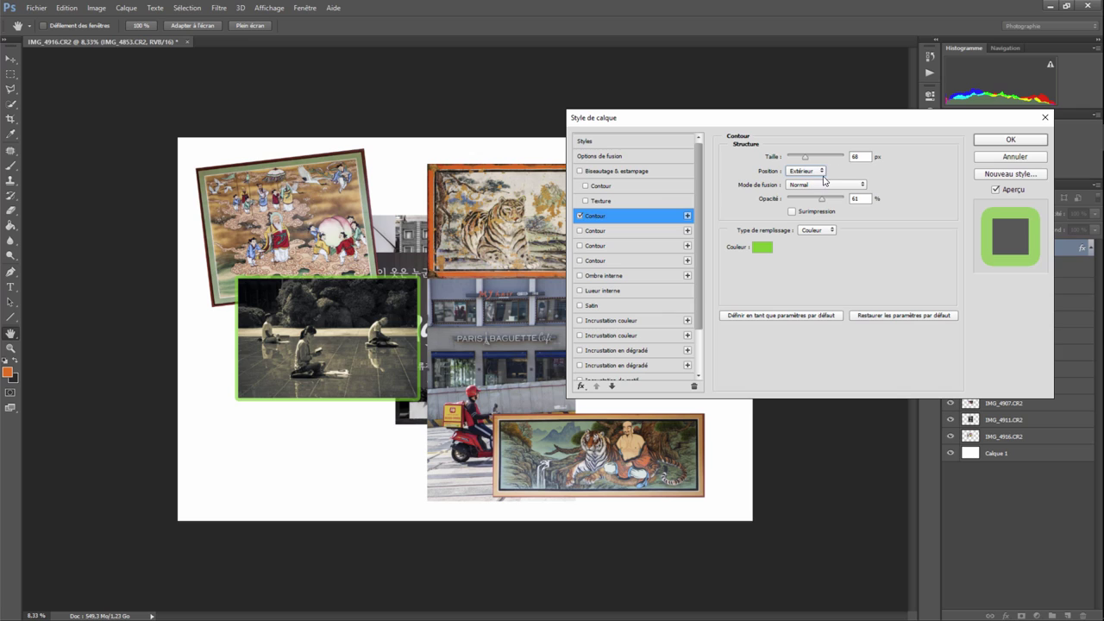
click(824, 184)
drag(701, 254, 700, 298)
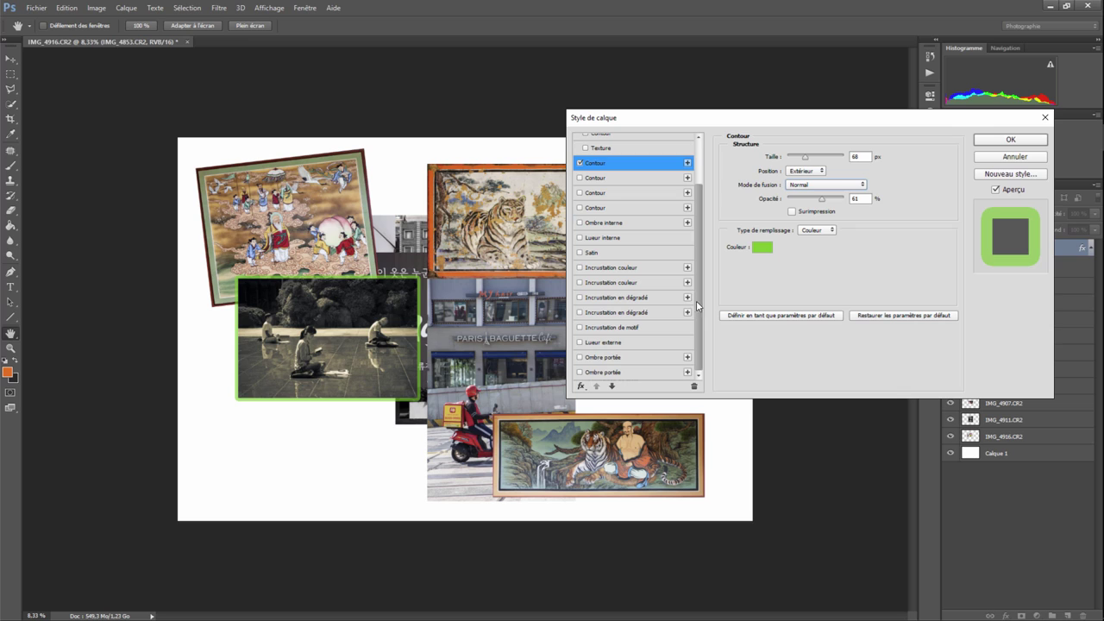
click(579, 357)
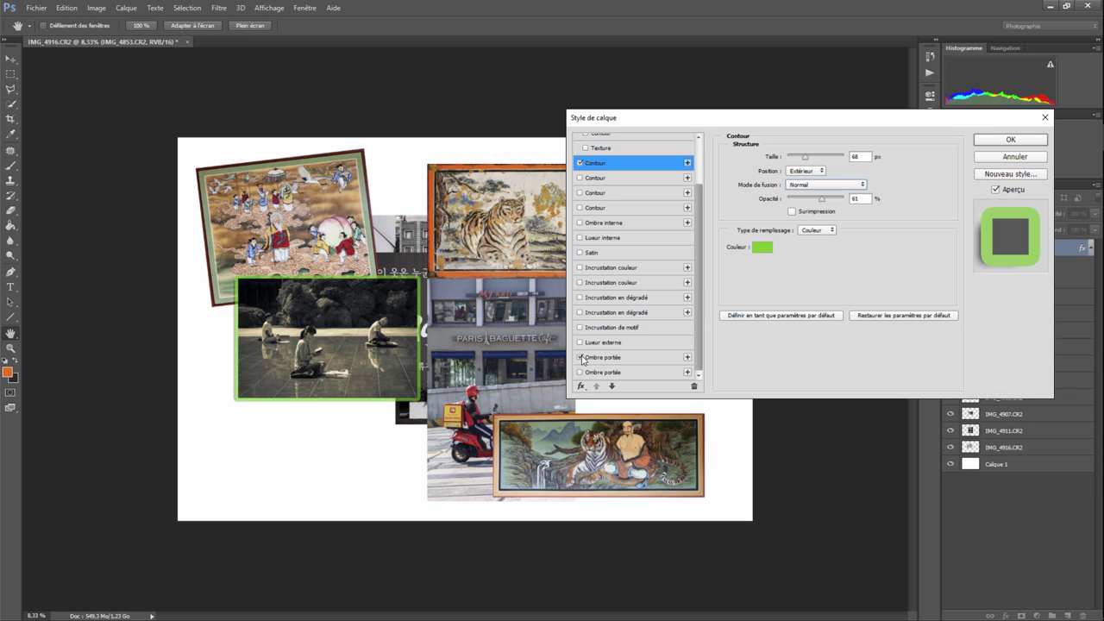
- Give the drop shadow a 125° angle, 80 px distance and larger size, then apply the styles
click(655, 357)
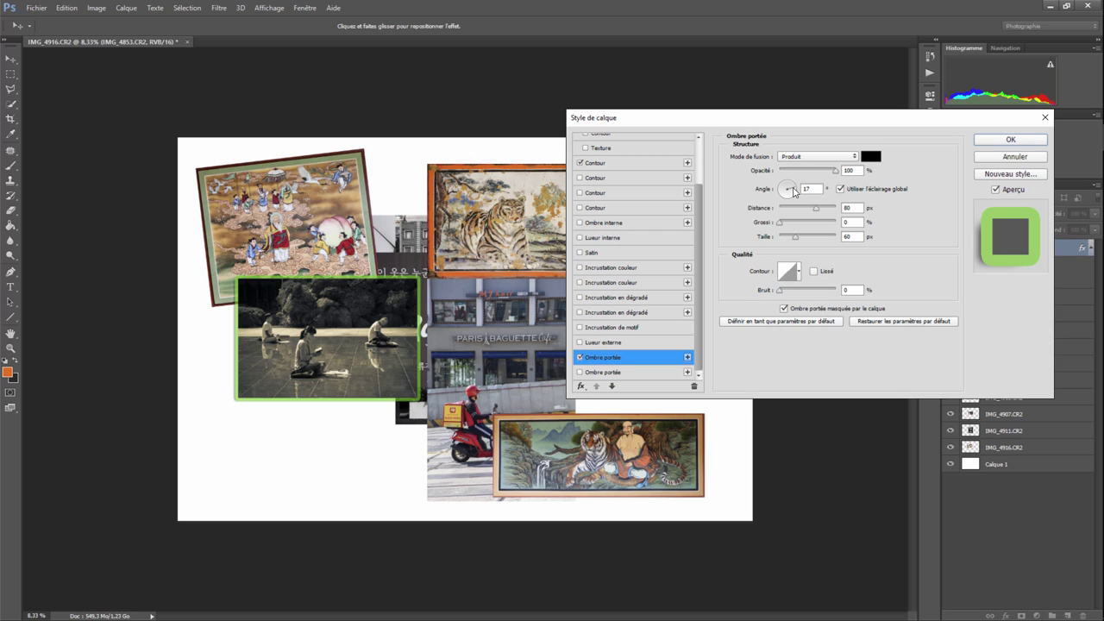
drag(794, 192, 783, 185)
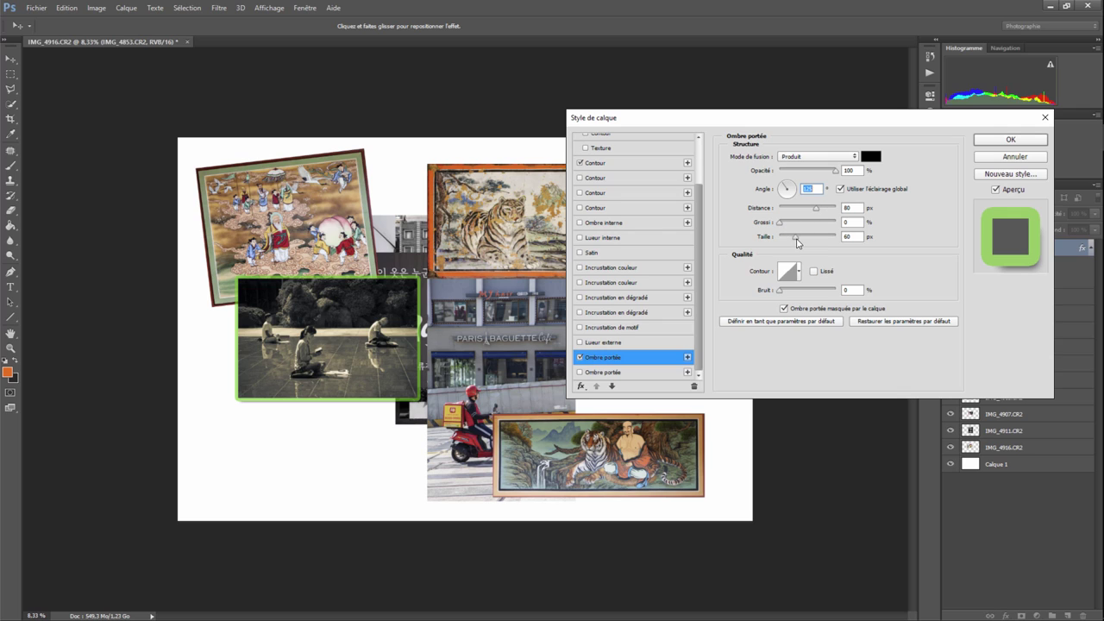
mouse_move(795, 237)
mouse_down()
mouse_move(820, 237)
mouse_move(810, 245)
mouse_up()
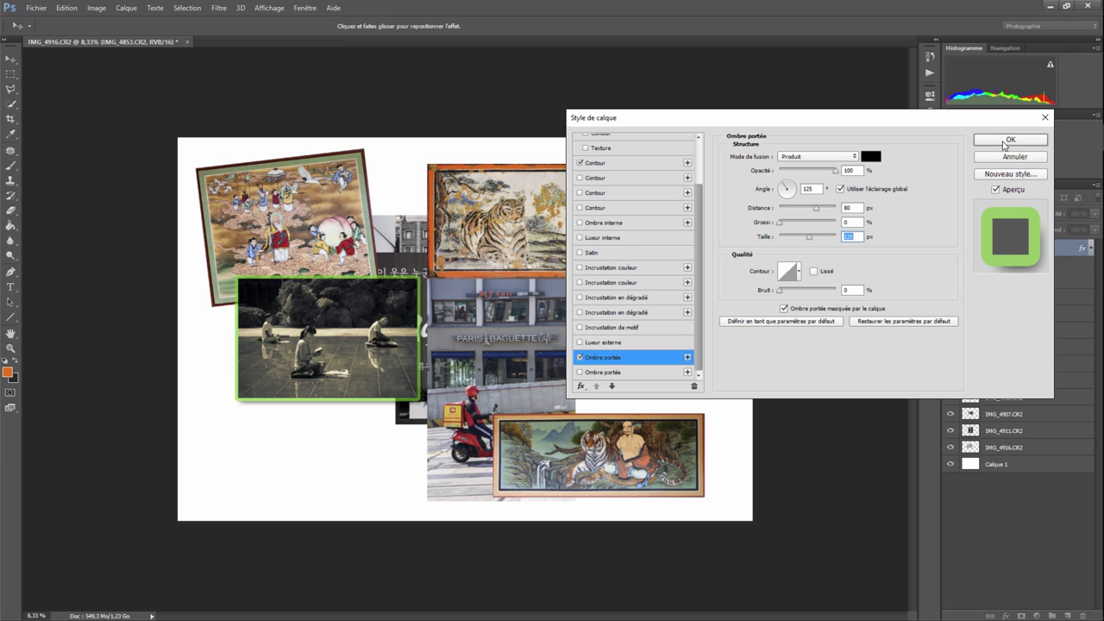
click(1003, 140)
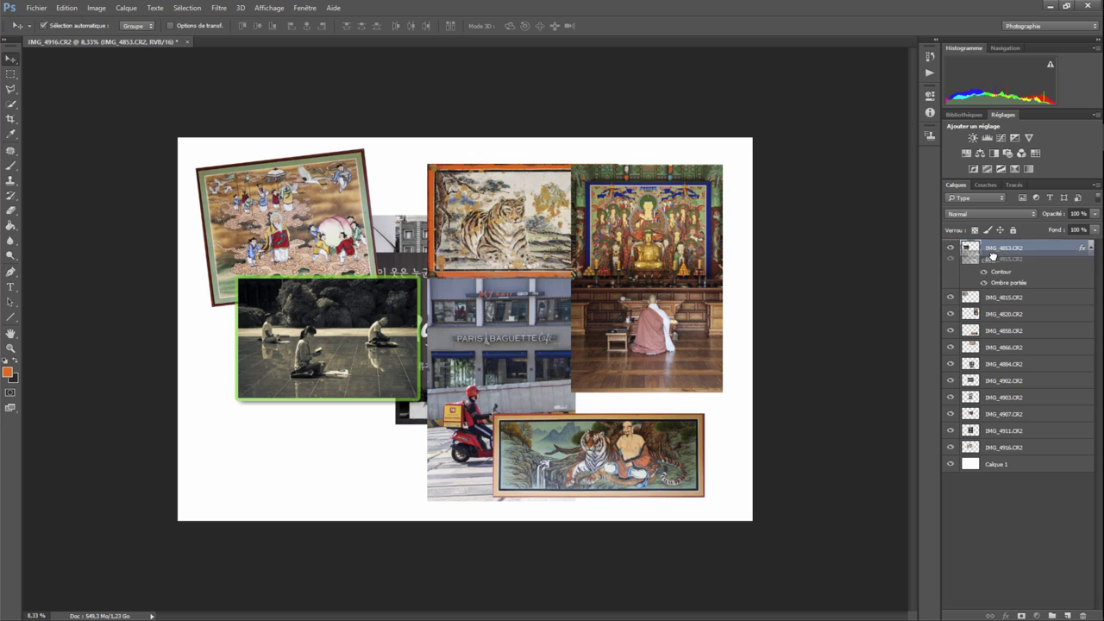
- Move the IMG_4815 tiger painting above the monks photo, tilt it about 5°, and place it lower left
drag(992, 243, 992, 244)
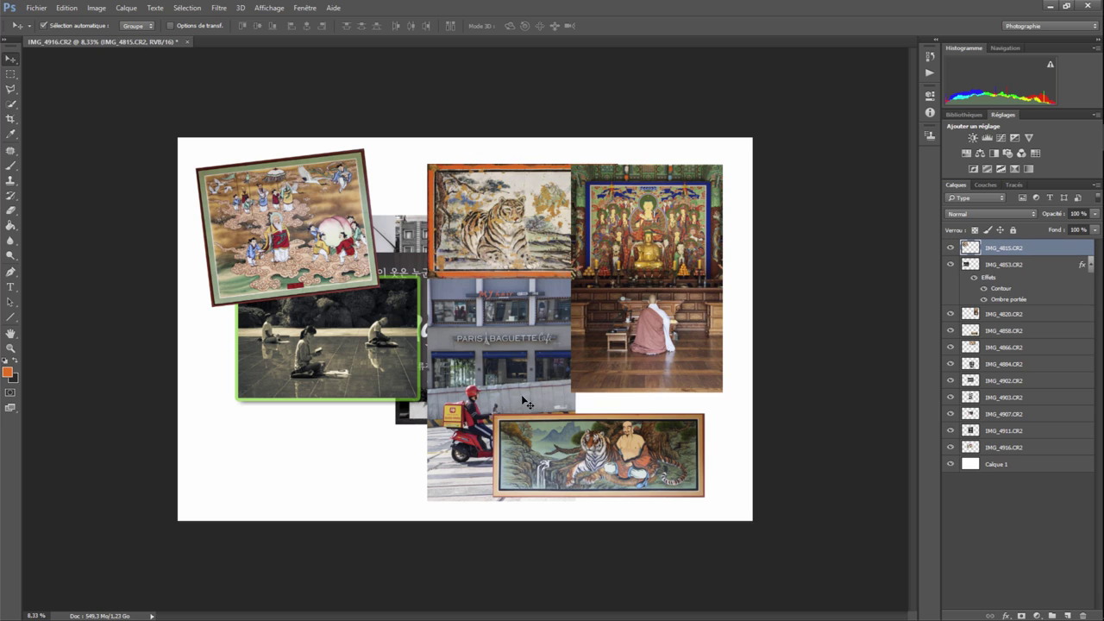
drag(605, 459, 317, 462)
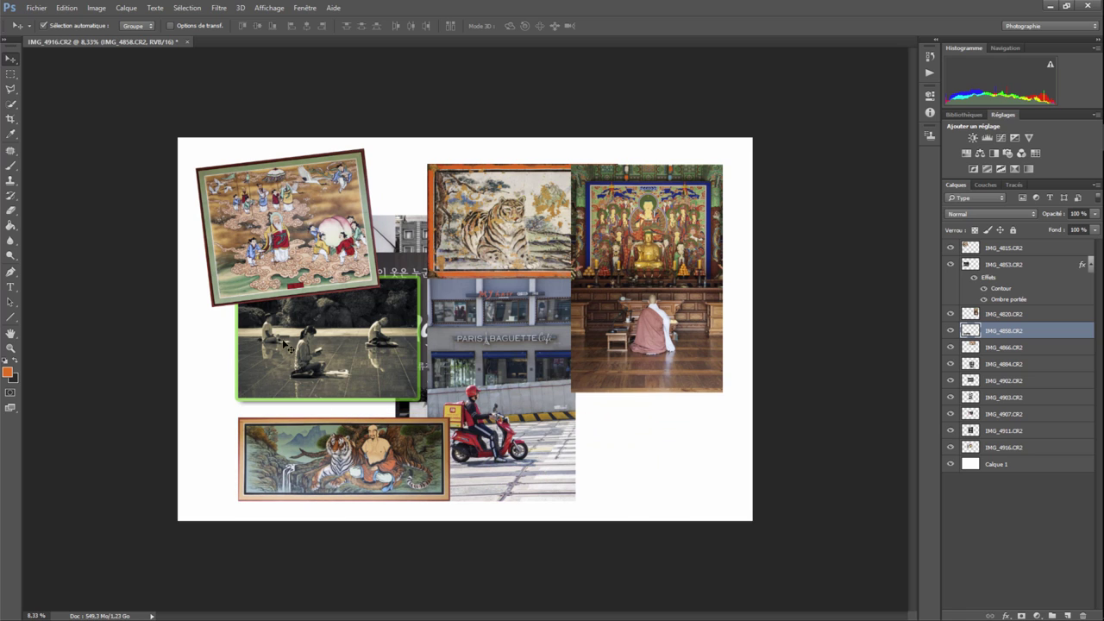
click(67, 7)
mouse_move(87, 243)
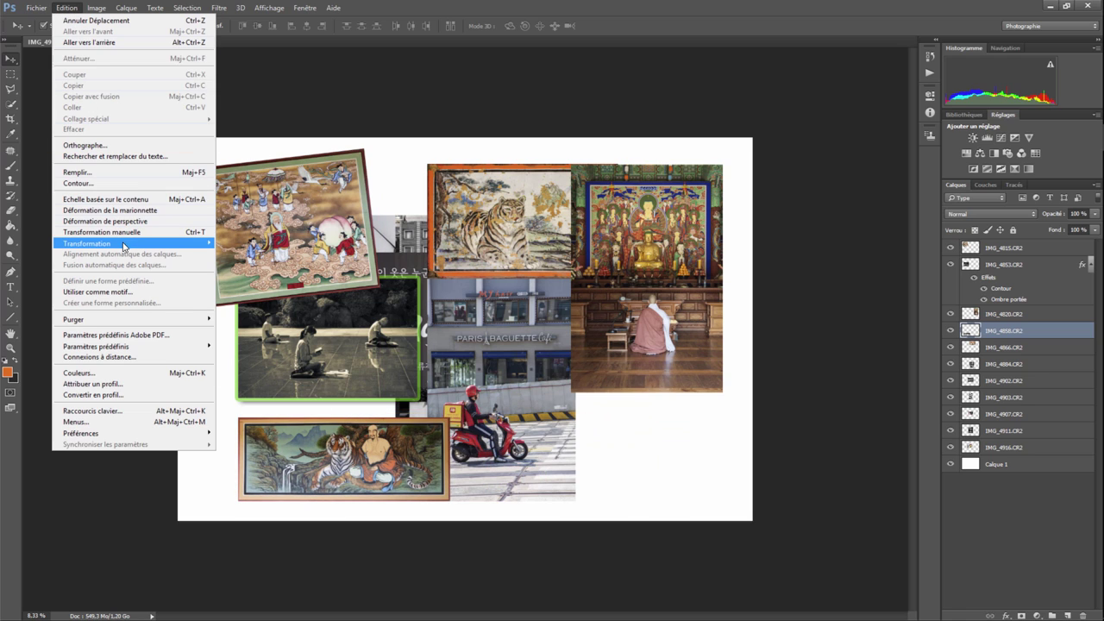
click(240, 270)
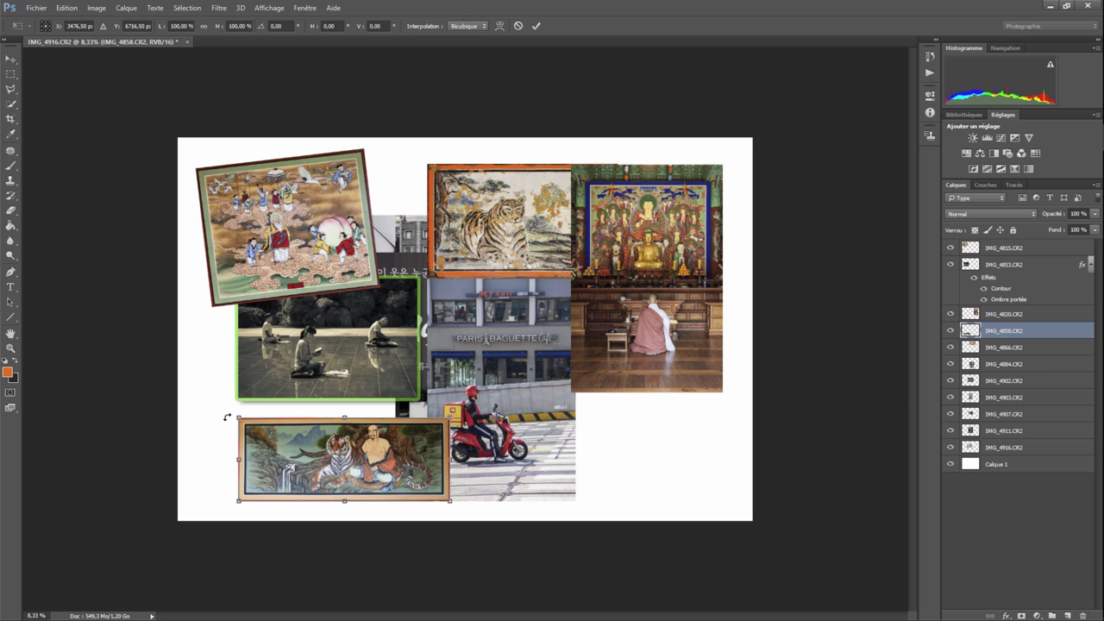
drag(241, 413, 256, 435)
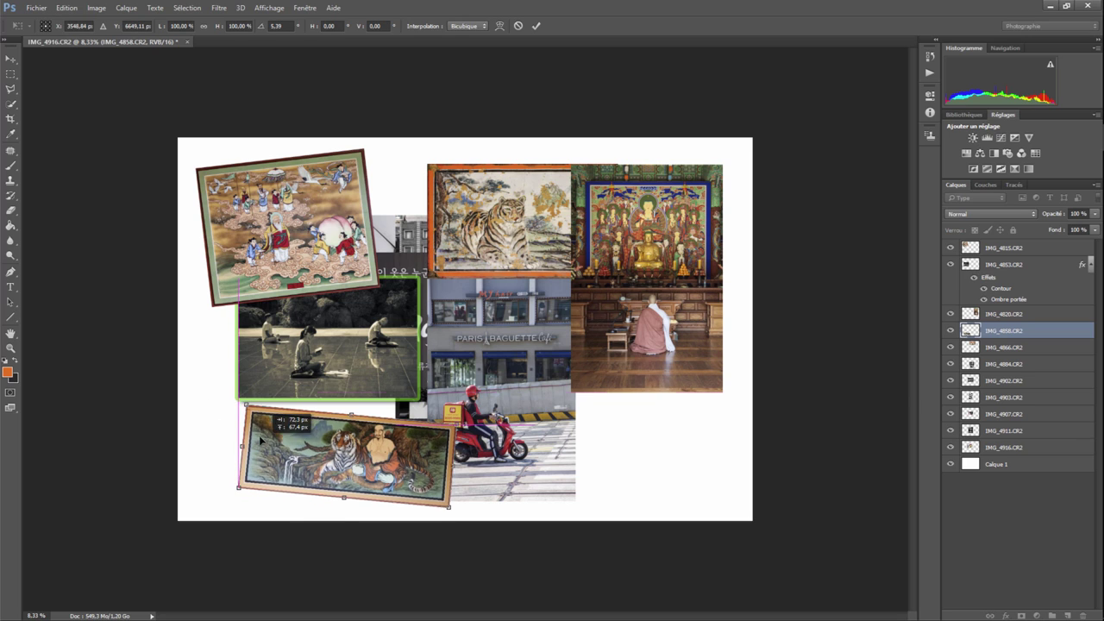
key(Return)
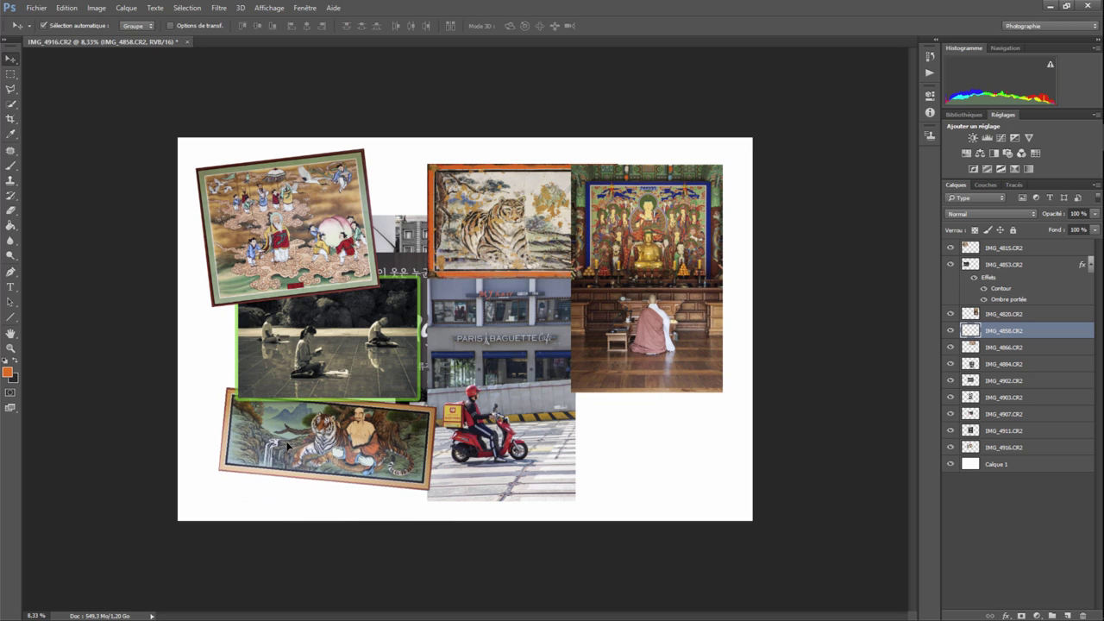
drag(307, 435, 319, 429)
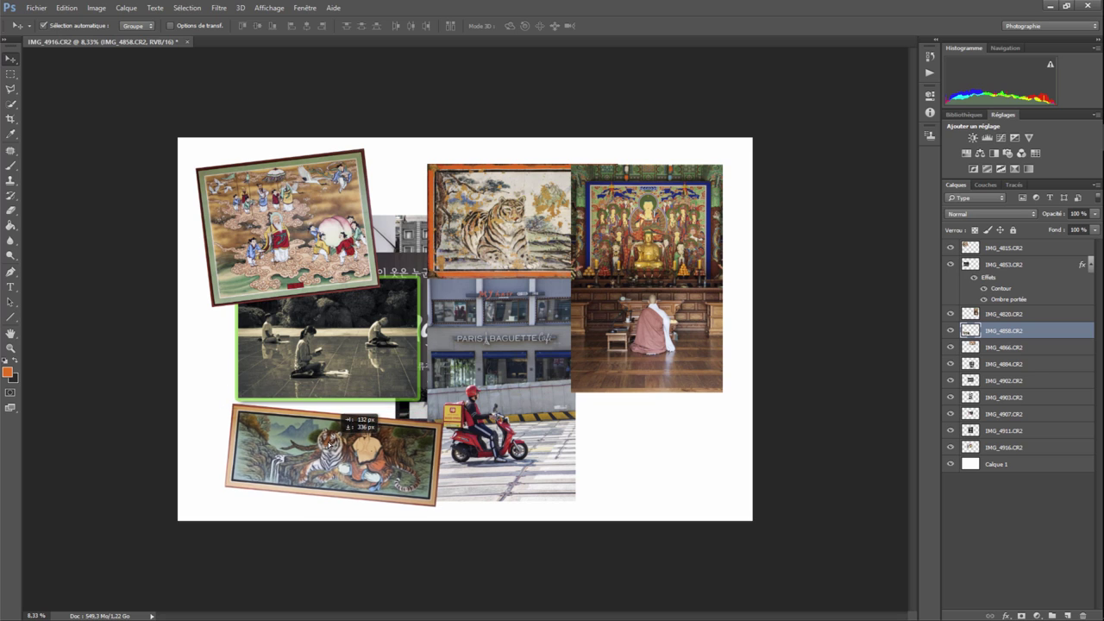
right_click(1006, 335)
click(864, 105)
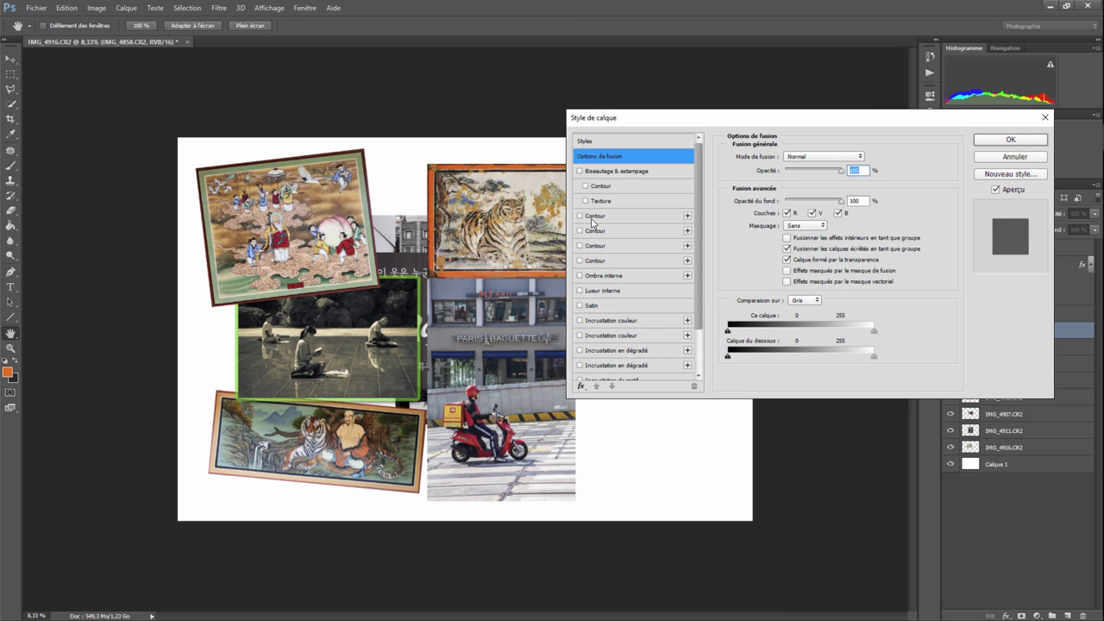
scroll(701, 269, down, 1)
scroll(702, 259, up, 1)
click(579, 217)
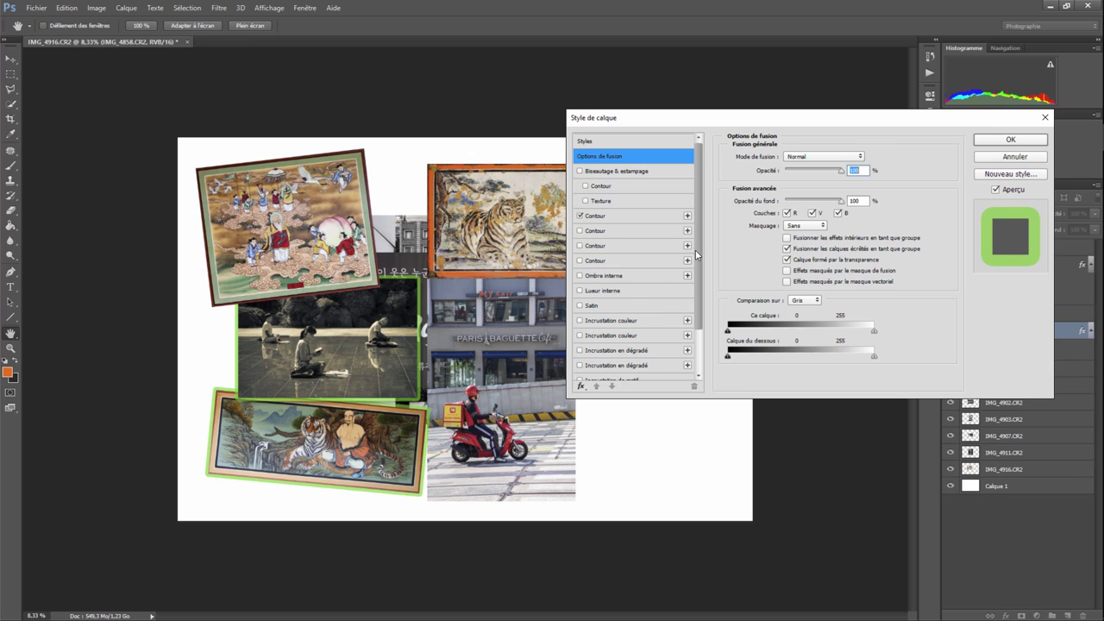
scroll(696, 255, down, 1)
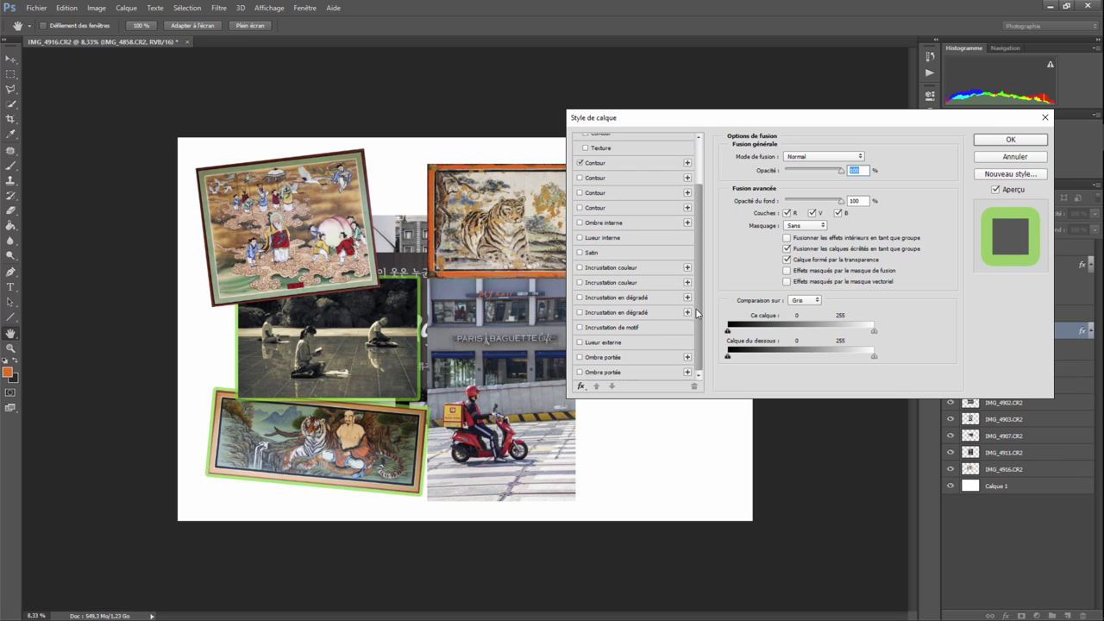
click(580, 358)
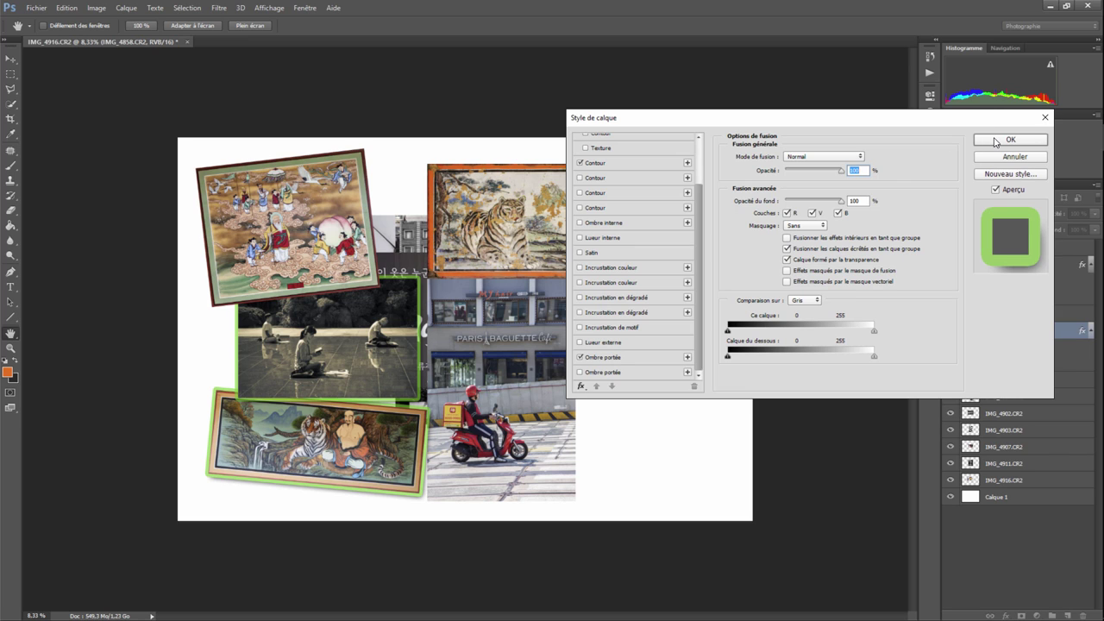
- Close the layer style settings and quit Photoshop, discarding the collage's unsaved changes
click(992, 160)
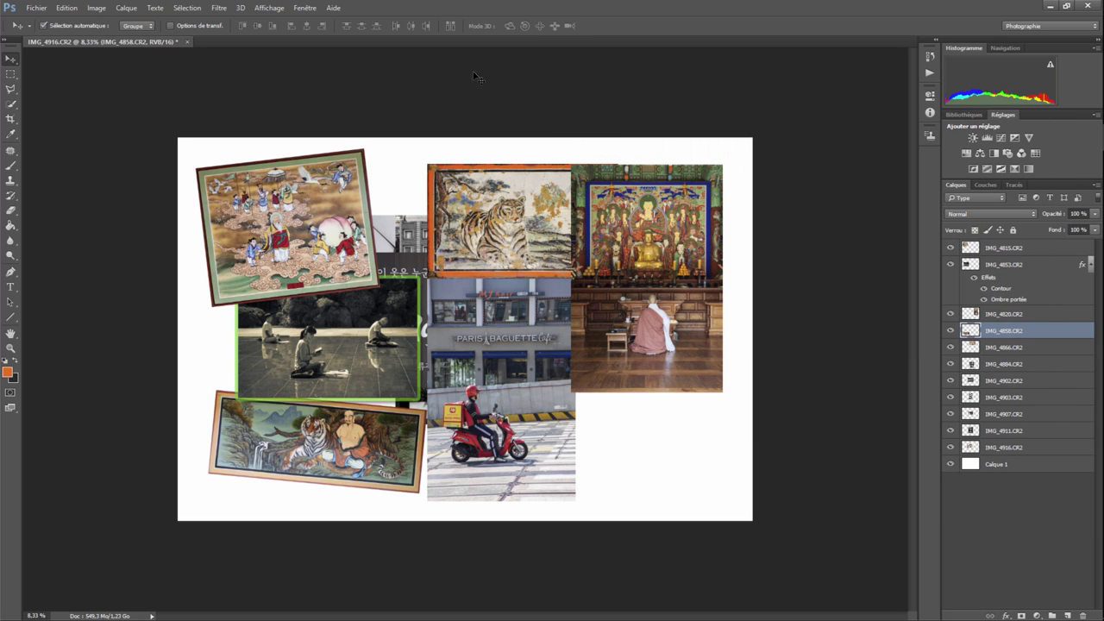
click(188, 42)
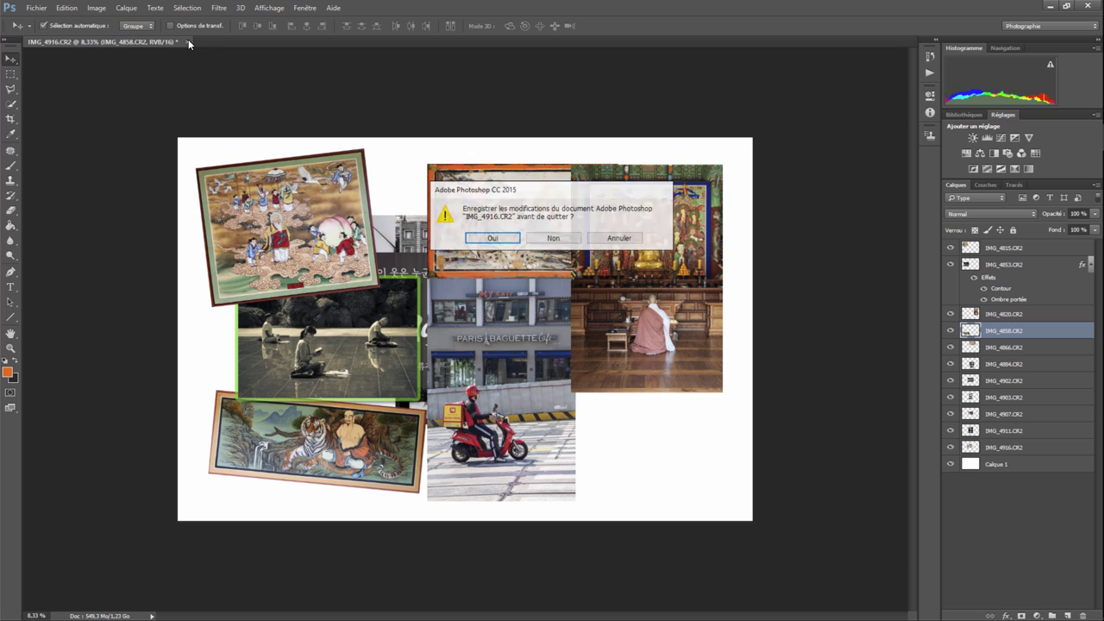
click(554, 239)
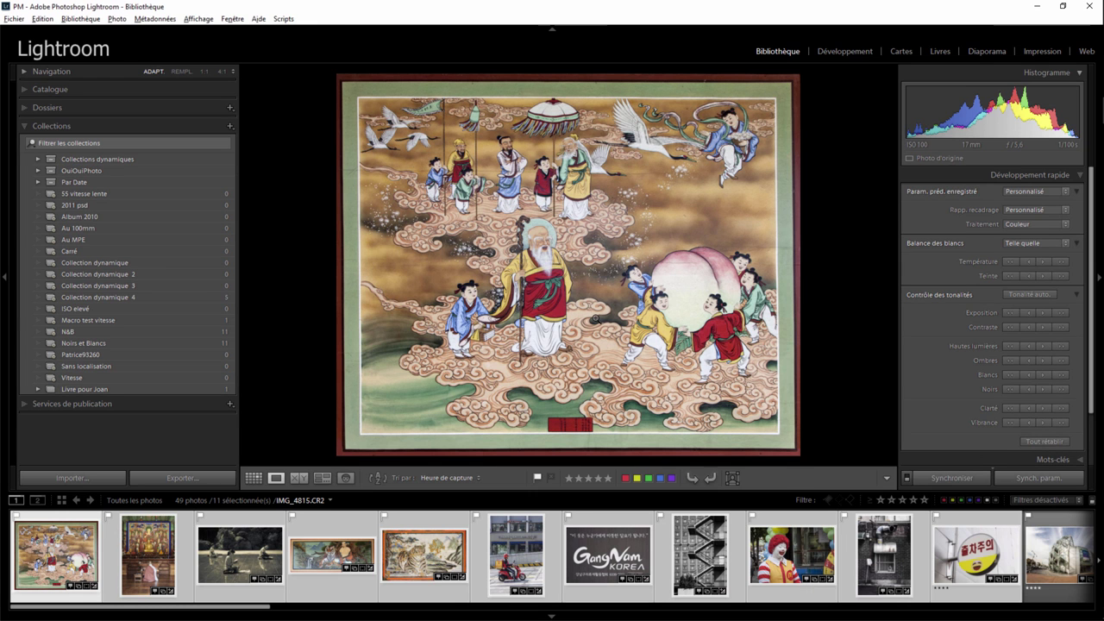
- Start exporting the selected photos with the custom file name 'Pelemele'
right_click(428, 549)
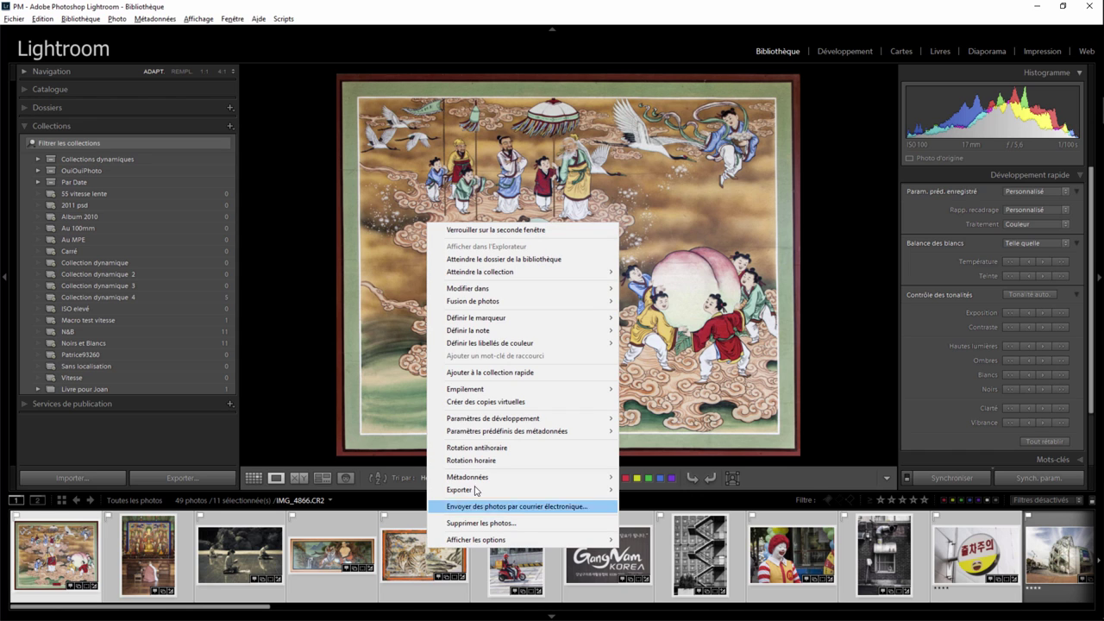
click(668, 263)
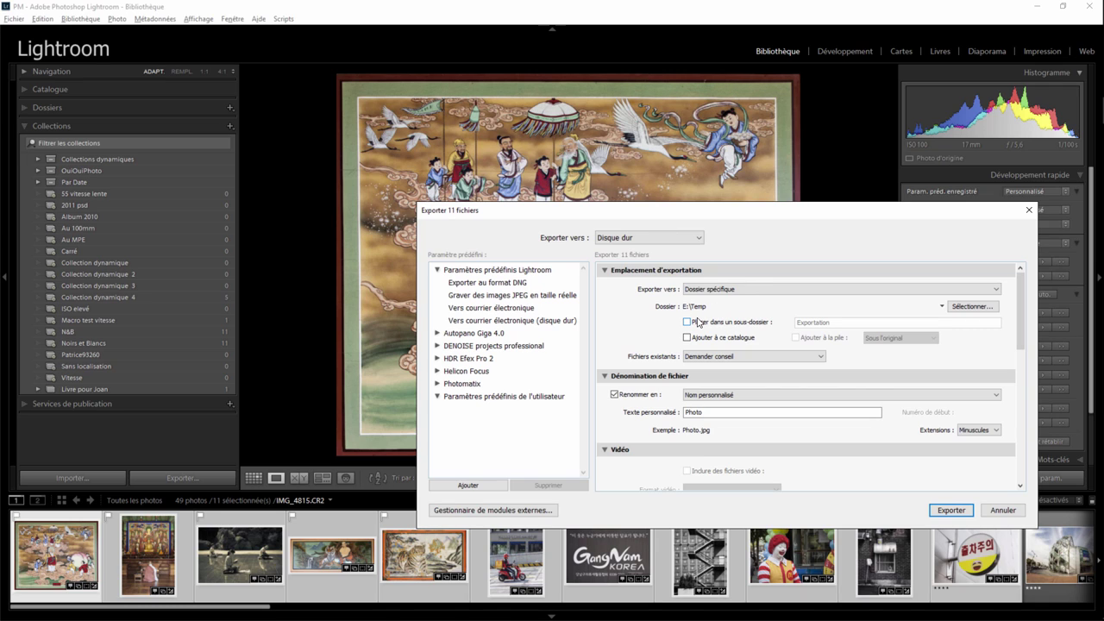
double_click(703, 413)
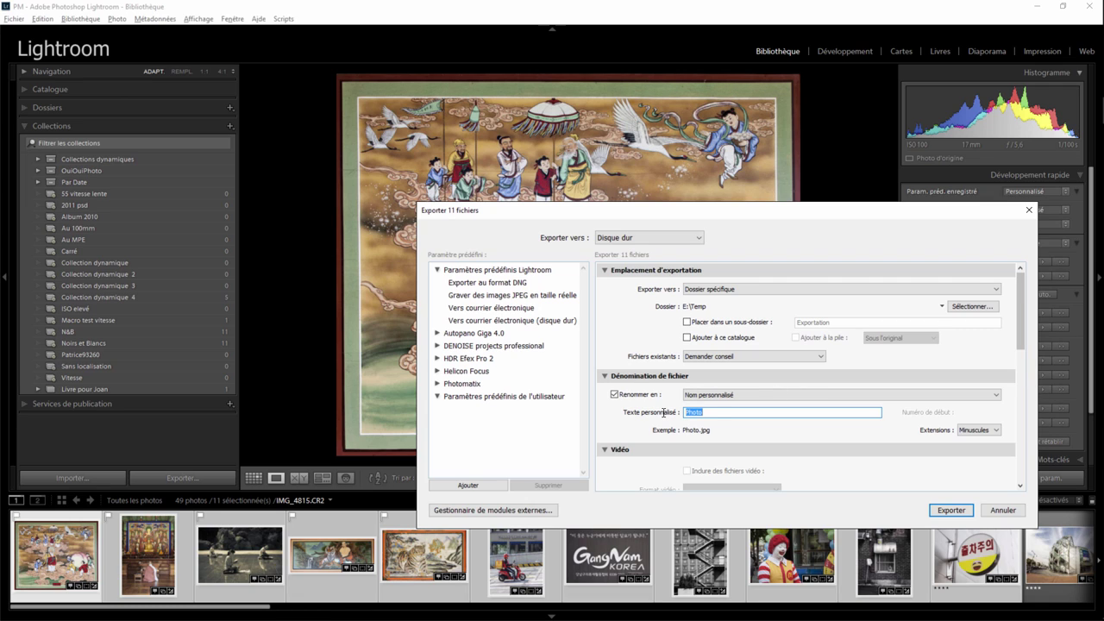
text(Pele)
text(mele)
- Remove the file-size limit, set JPEG quality to 76 and resize the long edge to 1500 px
scroll(802, 349, down, 10)
scroll(801, 349, up, 2)
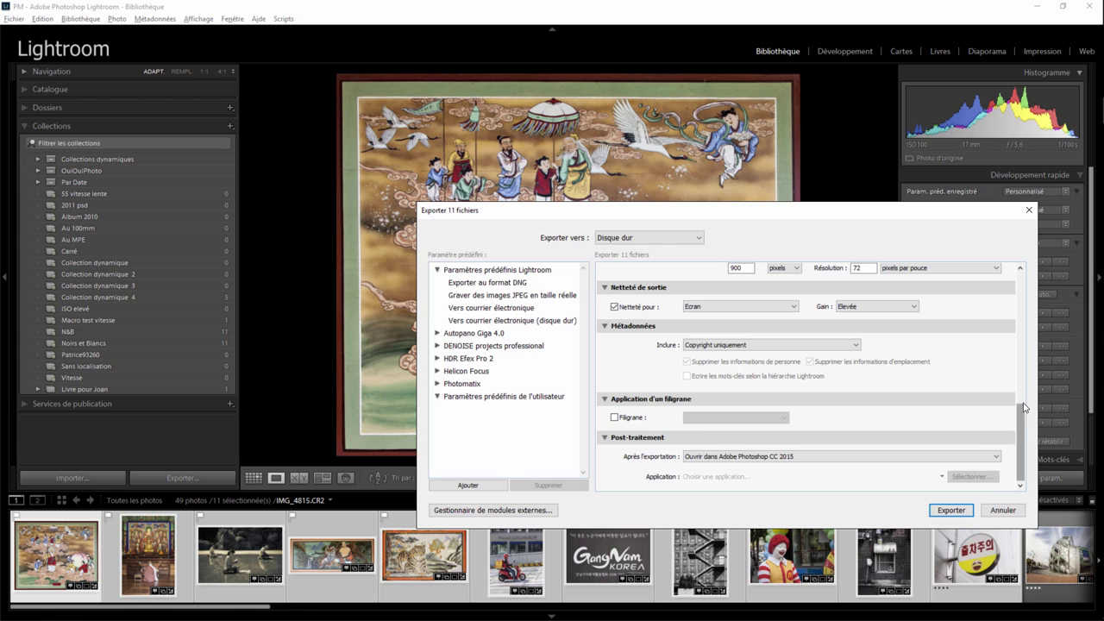
mouse_move(1020, 411)
mouse_down()
mouse_move(1025, 332)
mouse_move(1014, 342)
mouse_up()
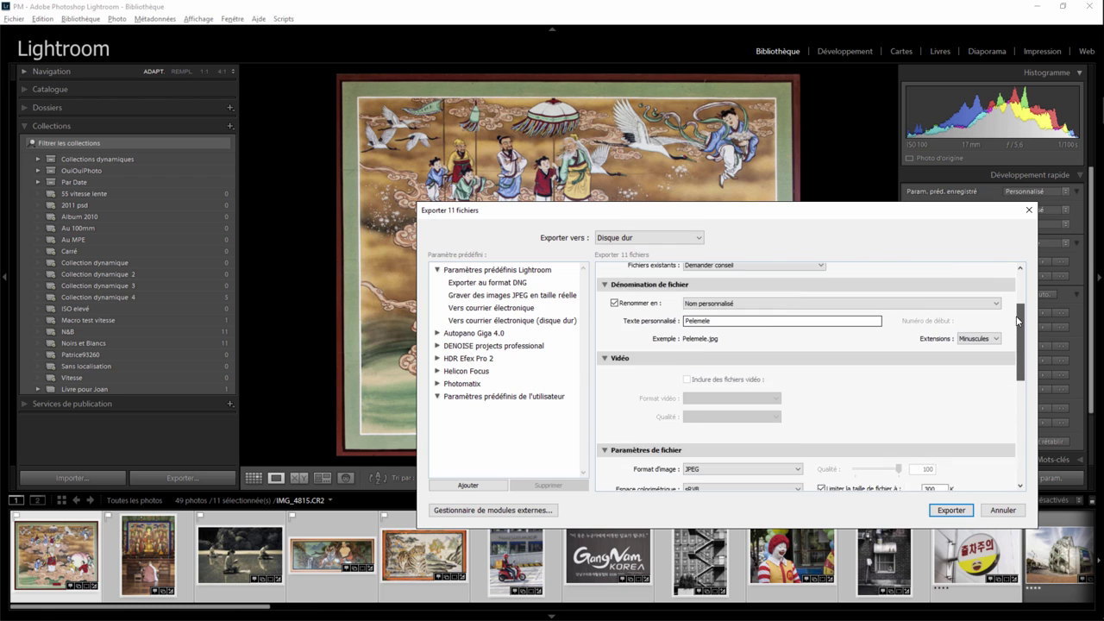
scroll(1014, 343, down, 2)
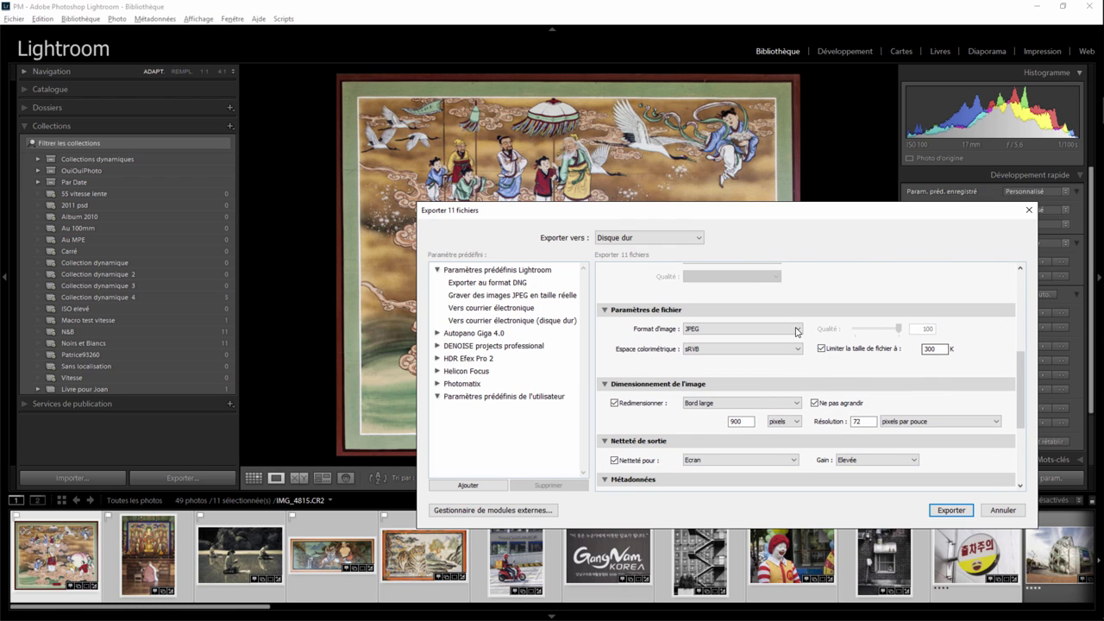
click(821, 349)
drag(899, 332, 890, 331)
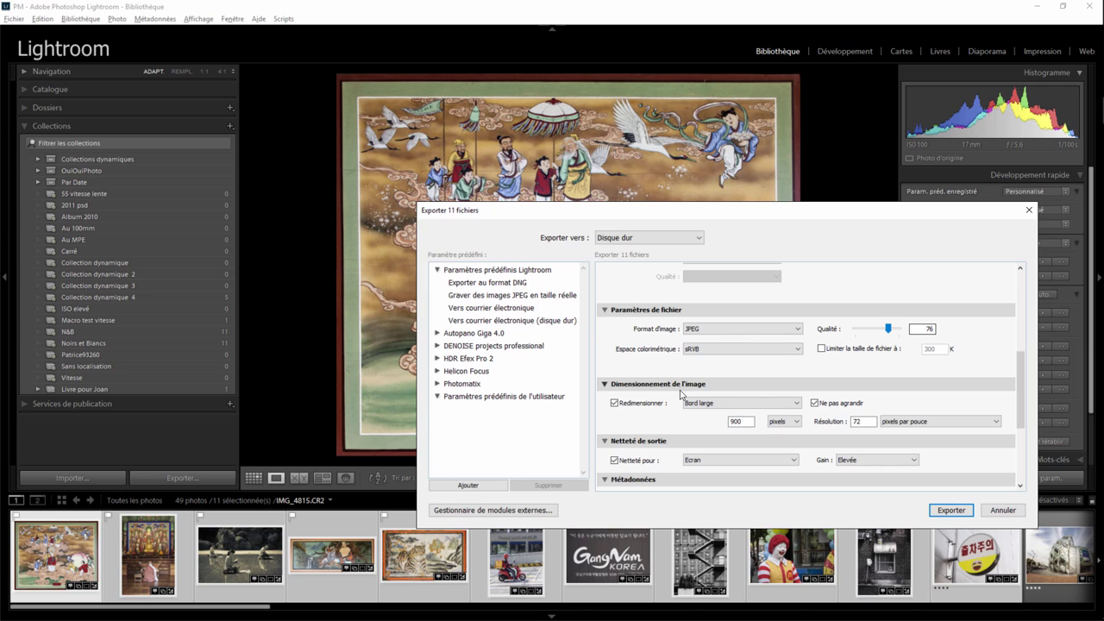
key(Tab)
text(0)
- Limit the exported metadata to copyright only
scroll(1015, 397, down, 3)
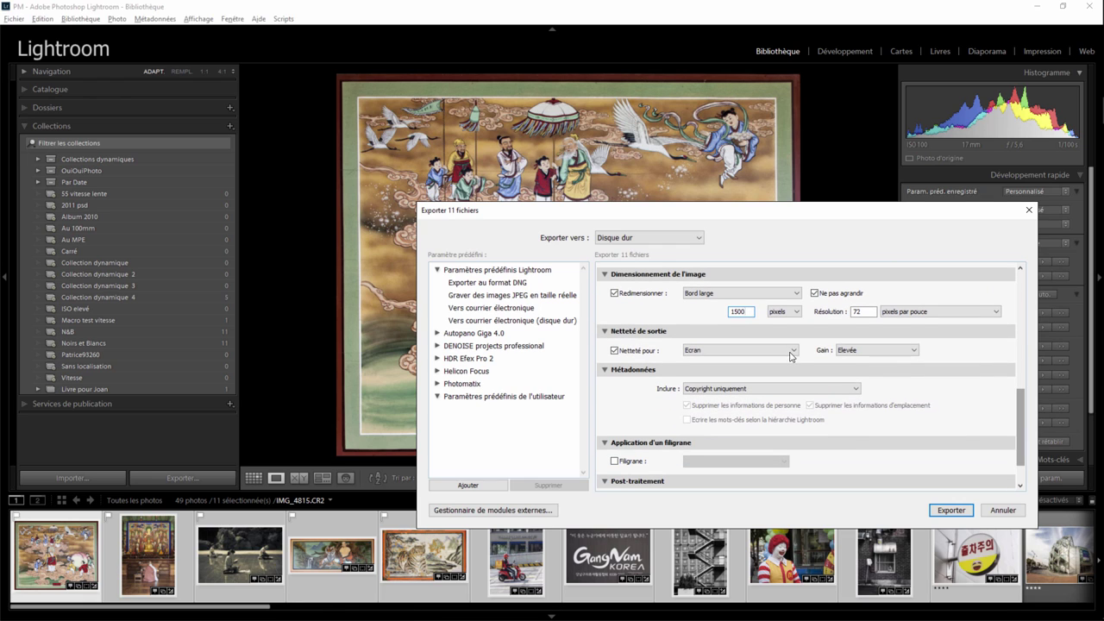
click(821, 390)
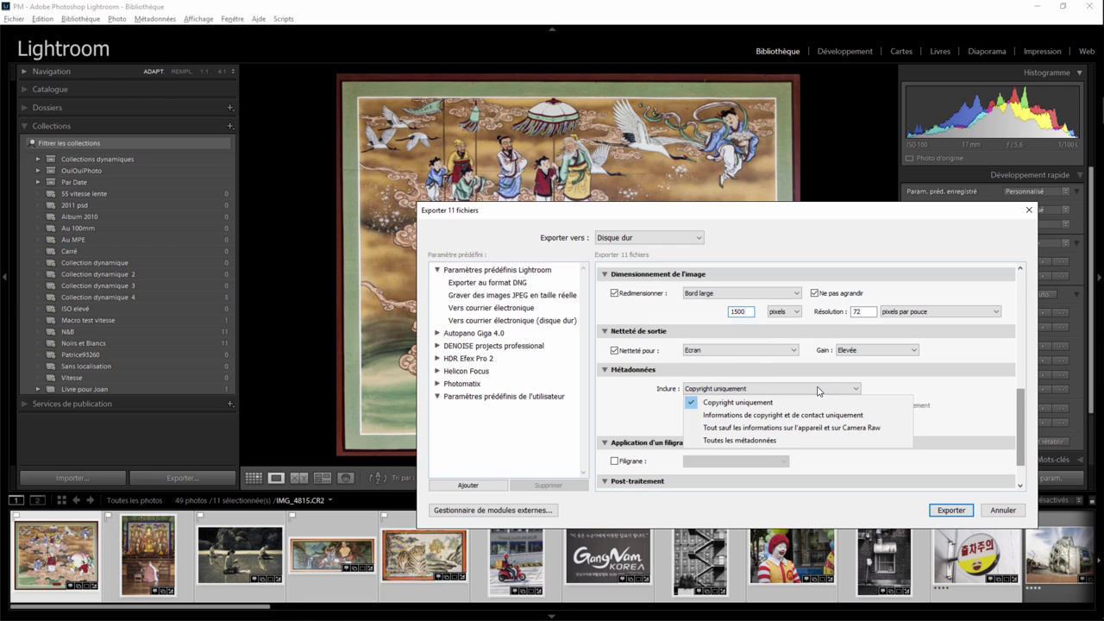
click(797, 402)
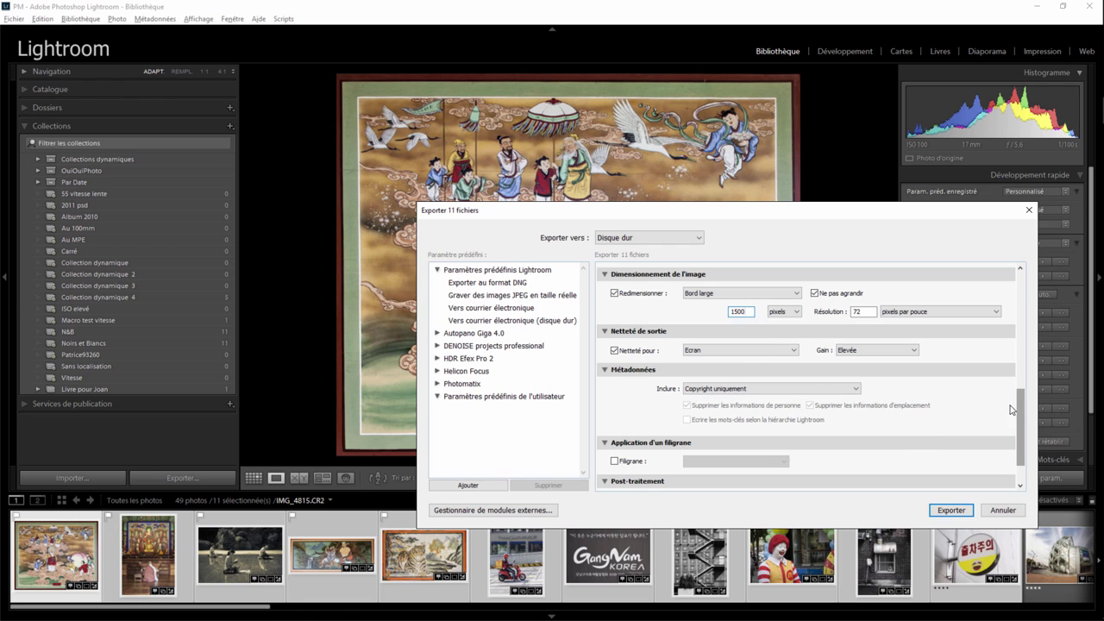
scroll(1011, 409, down, 1)
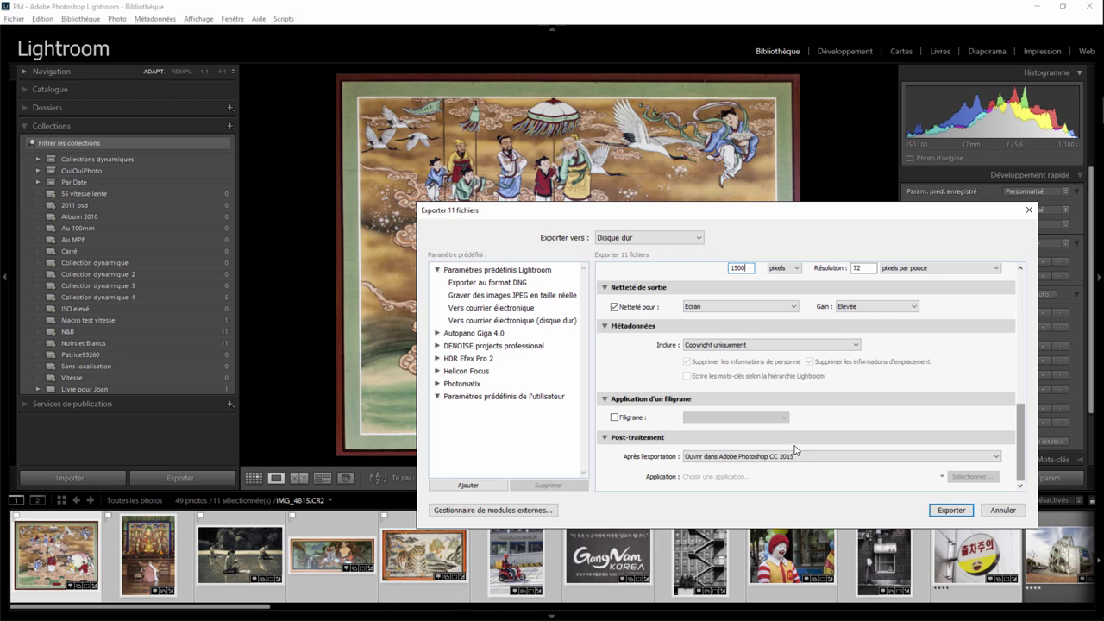
- Export the 11 Pelemele photos into Photoshop and bring up the File scripts list
click(951, 509)
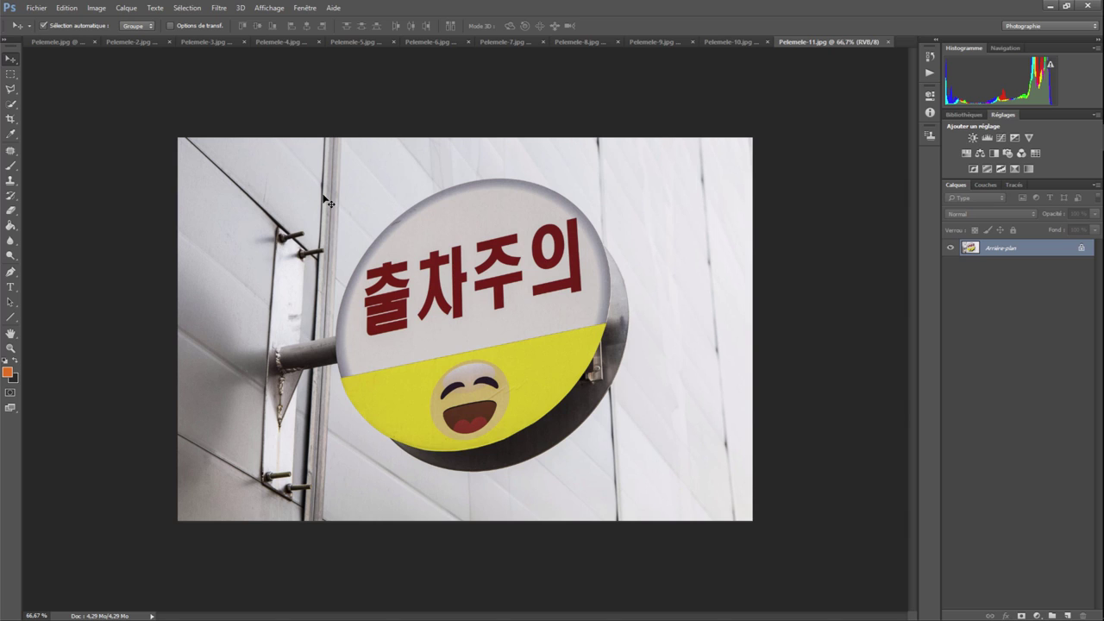
click(39, 10)
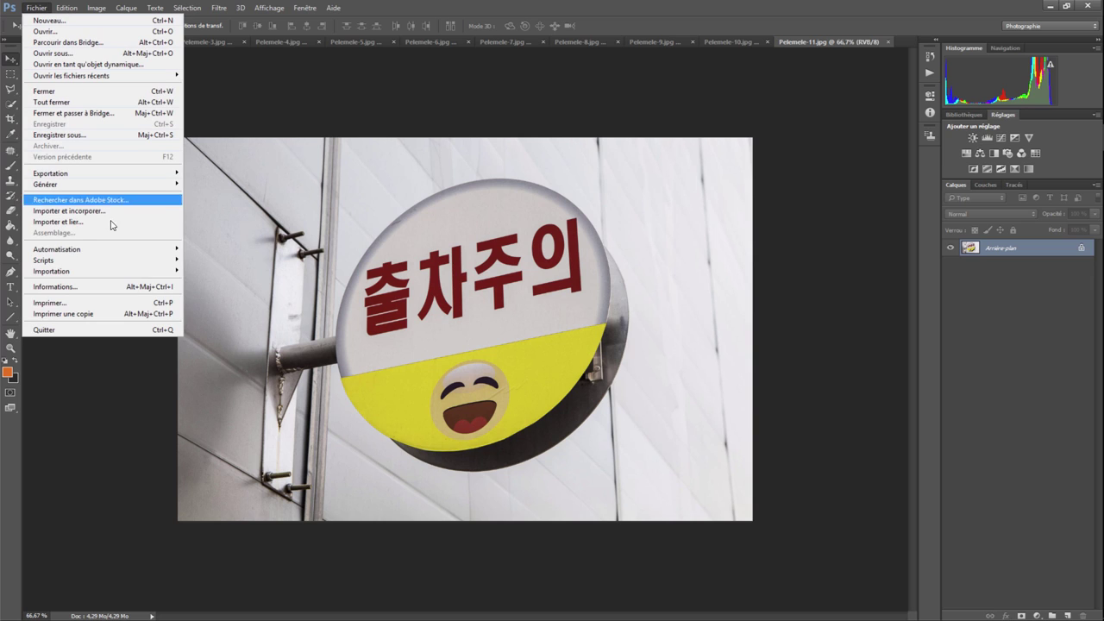
mouse_move(43, 260)
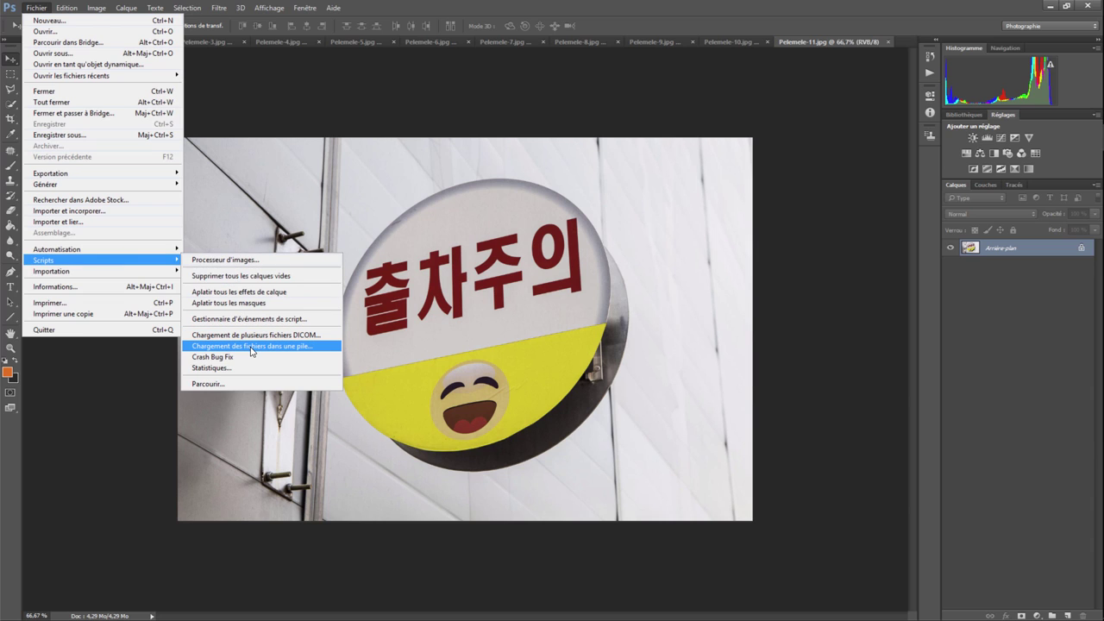
- Load all eleven open Pelemele files into one layer stack with Load Files into Stack
click(252, 348)
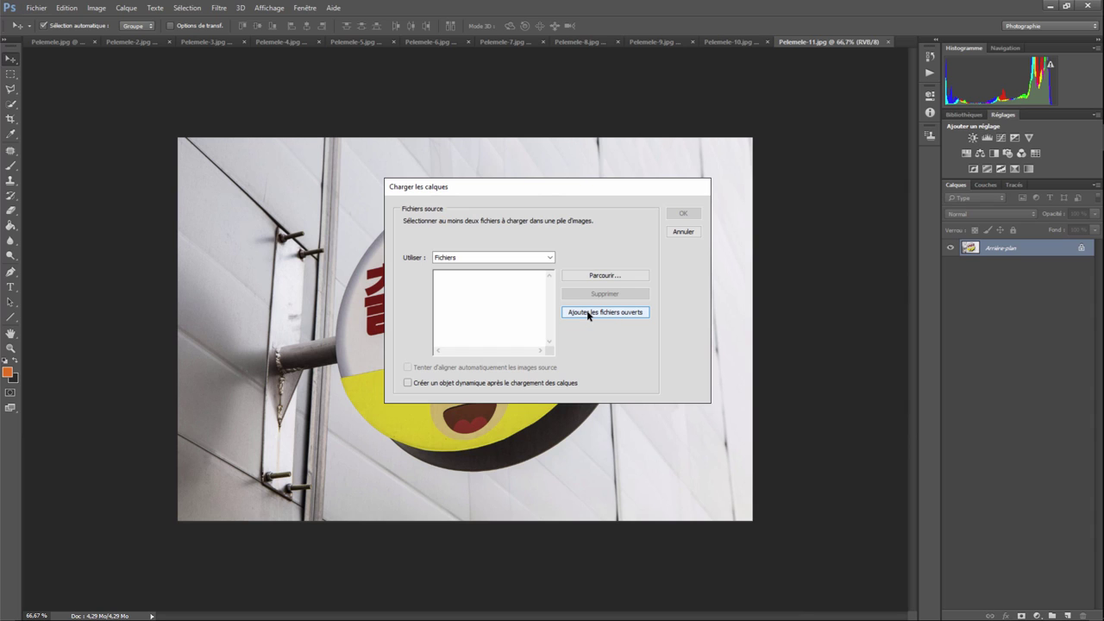
click(587, 314)
drag(553, 301, 552, 332)
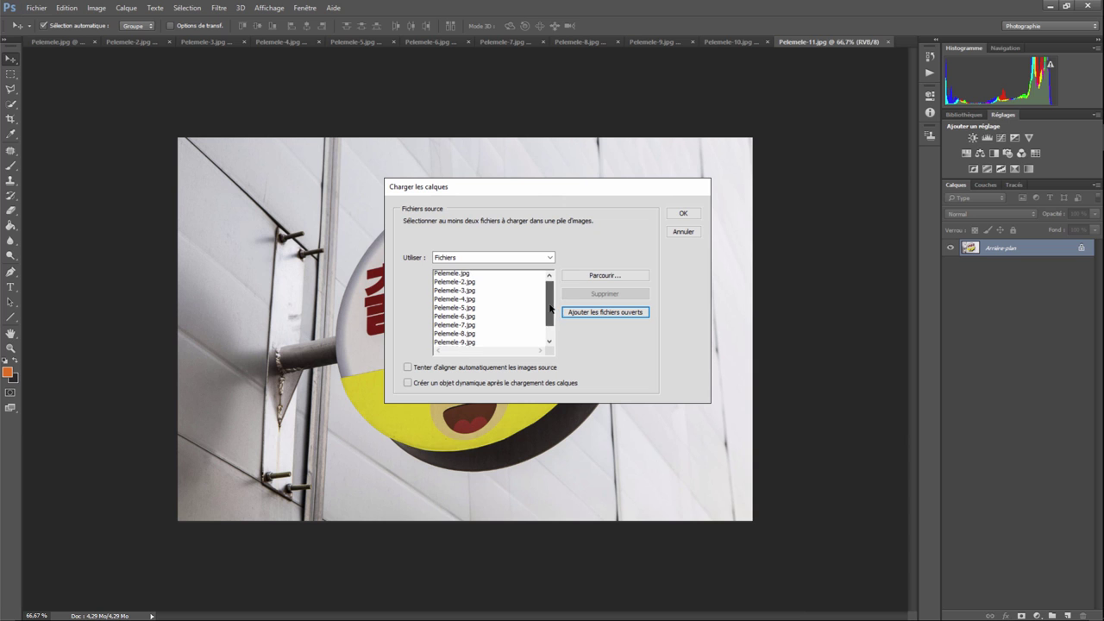
click(684, 214)
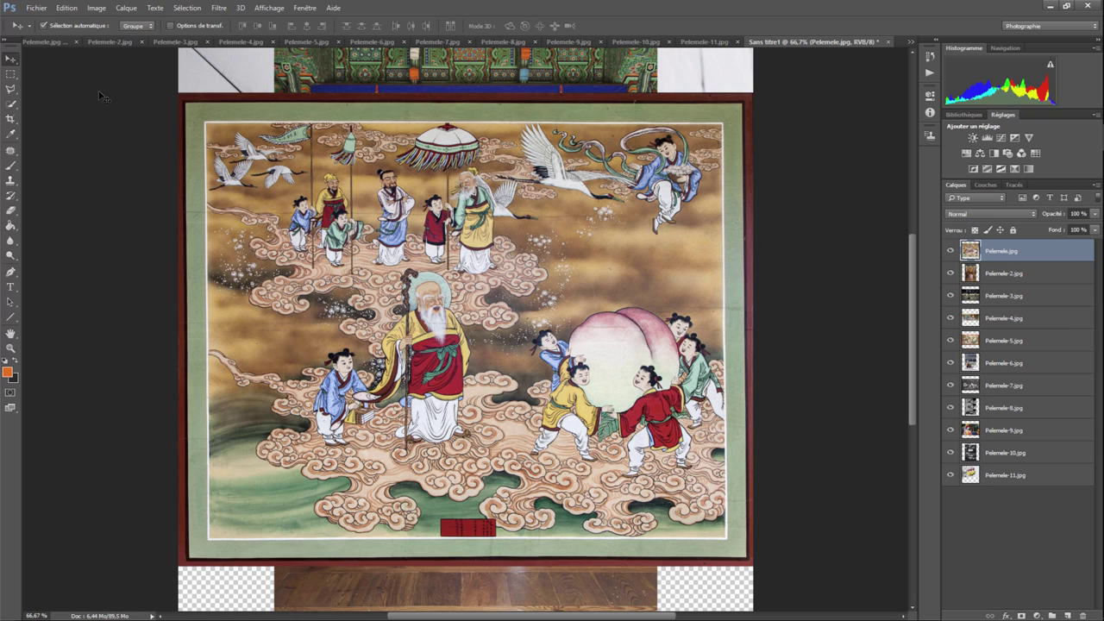
- Set the canvas size to width 6000 and height 4000 pixels
click(97, 7)
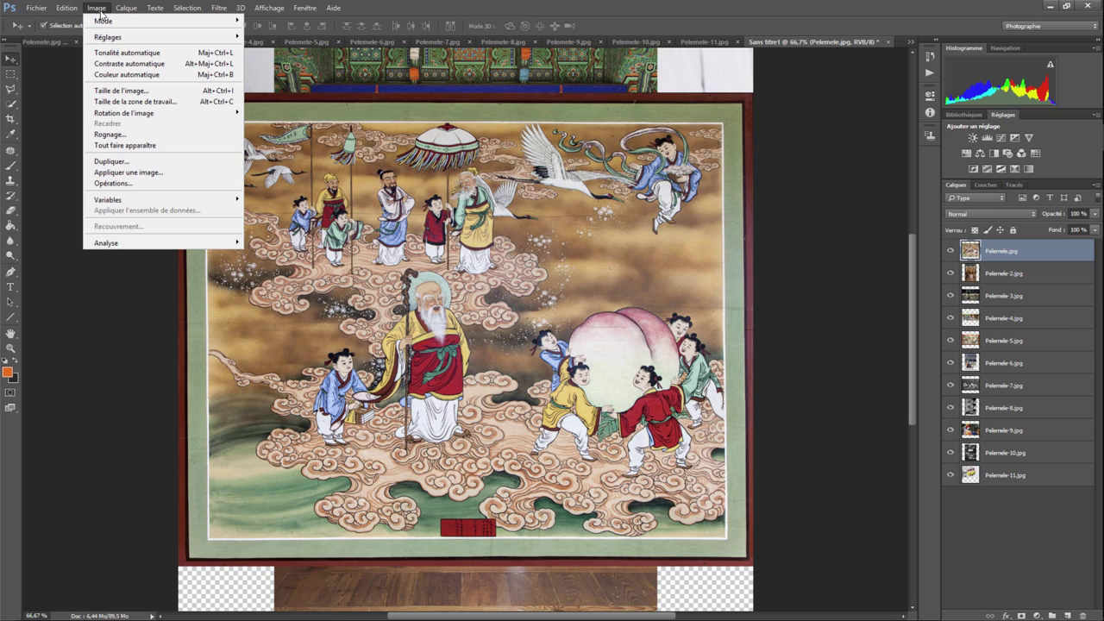
click(125, 102)
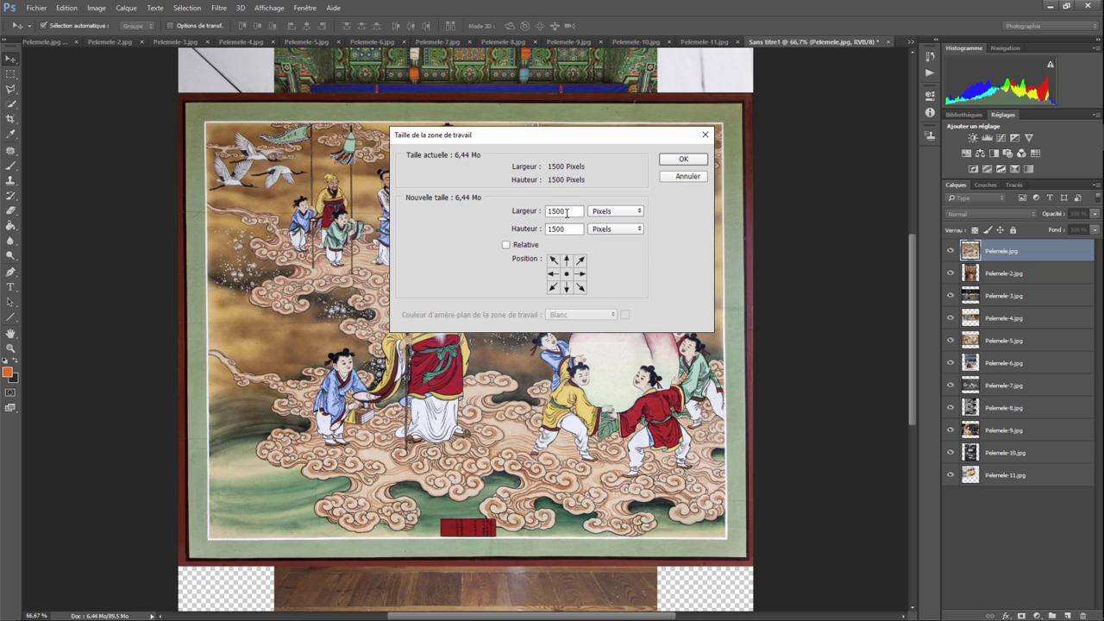
double_click(569, 210)
text(6000)
key(Tab)
text(40)
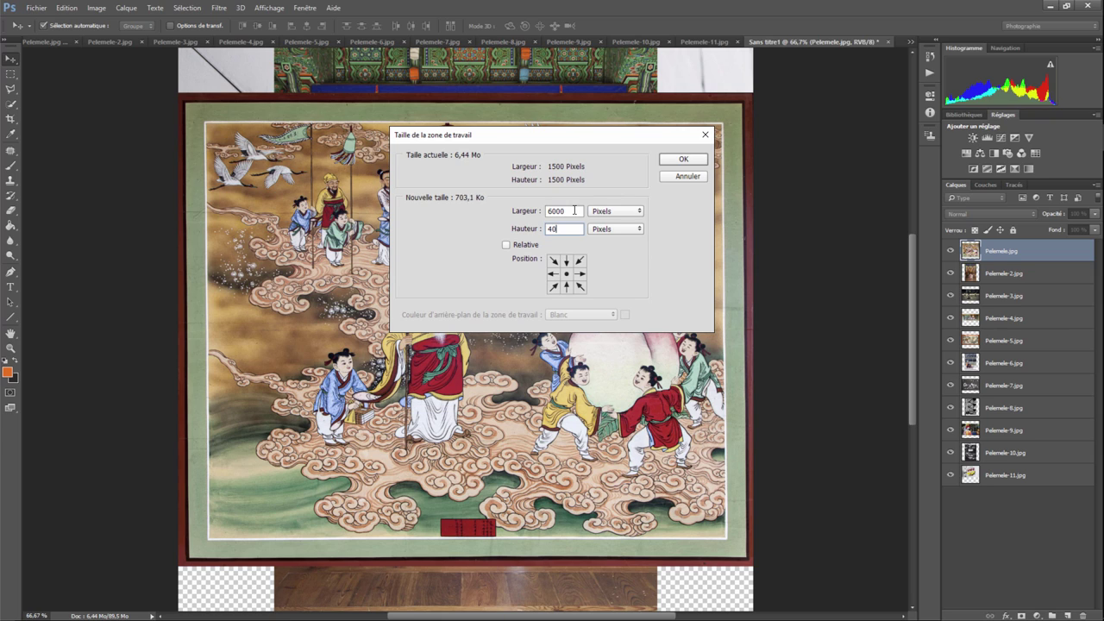
text(00)
click(693, 162)
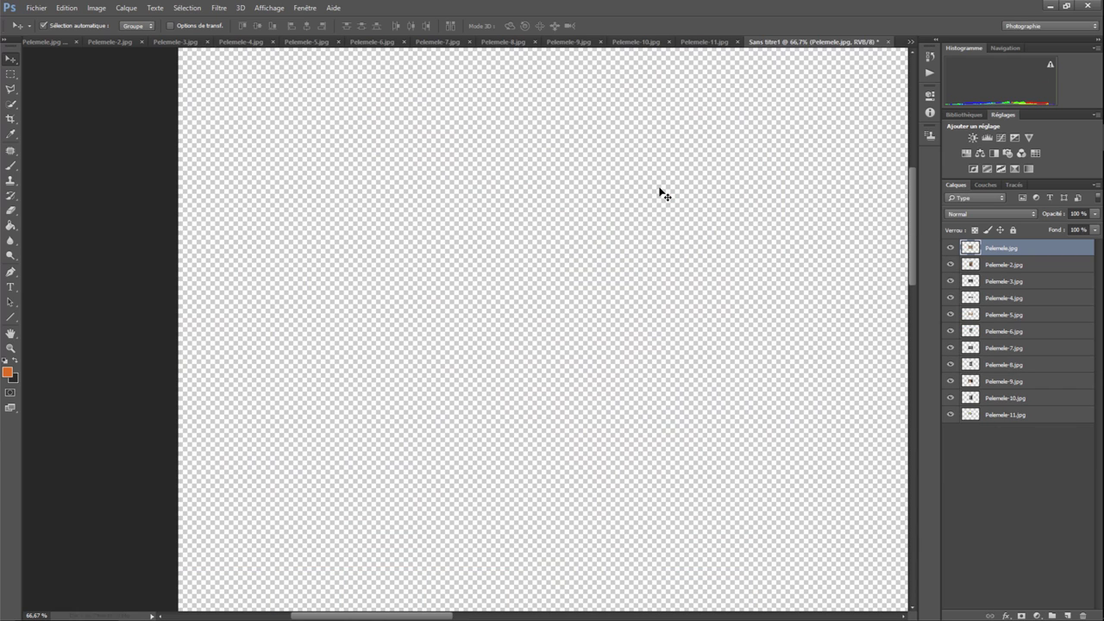
- Spread the photos: festival painting upper left, temple right, meditation photo lower right, tiger painting left
key(ctrl+minus)
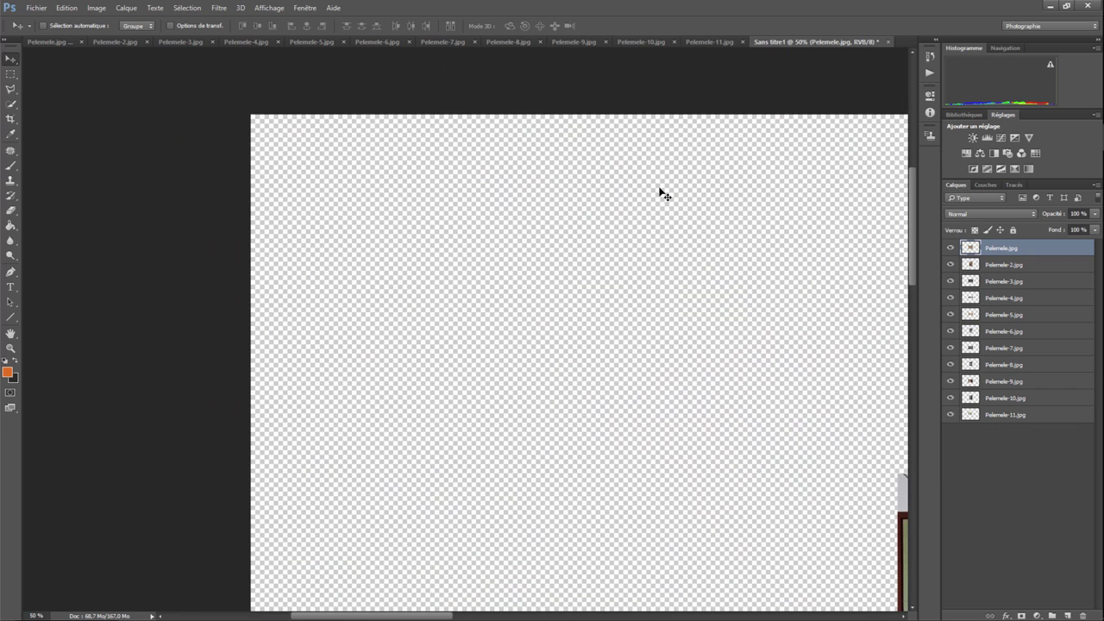
key(ctrl+minus)
key(ctrl+minus)
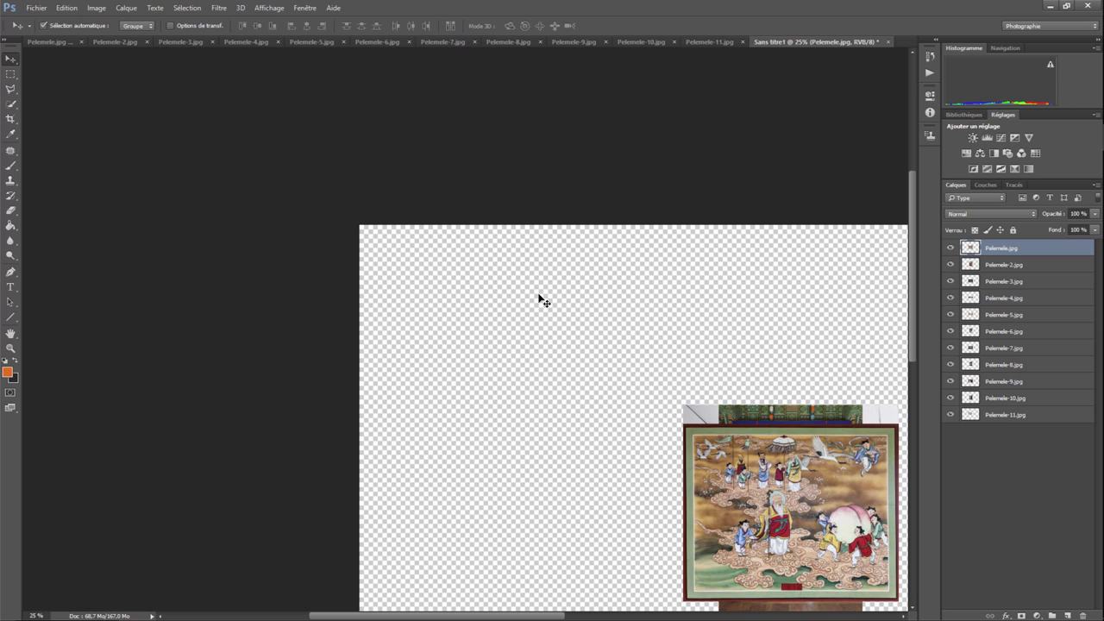
key(ctrl+minus)
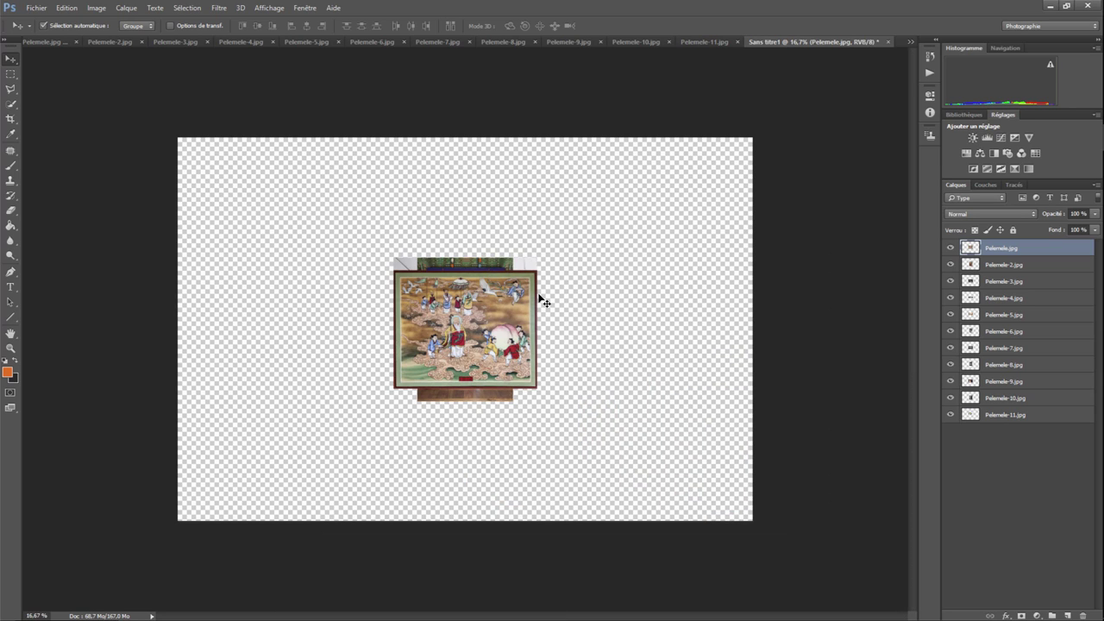
key(ctrl+plus)
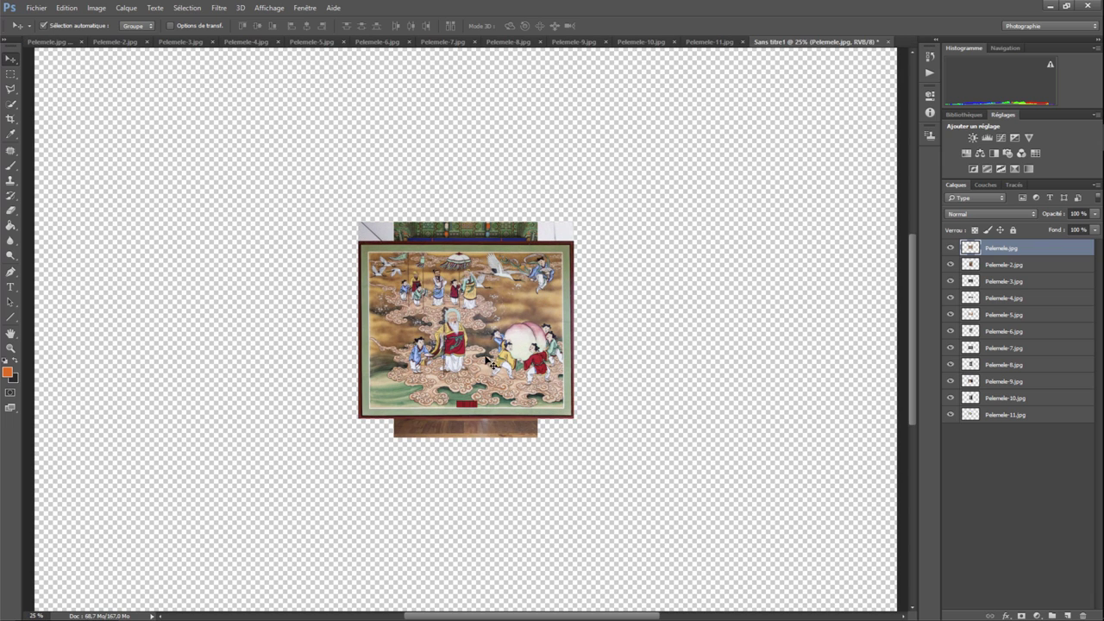
drag(468, 335, 242, 202)
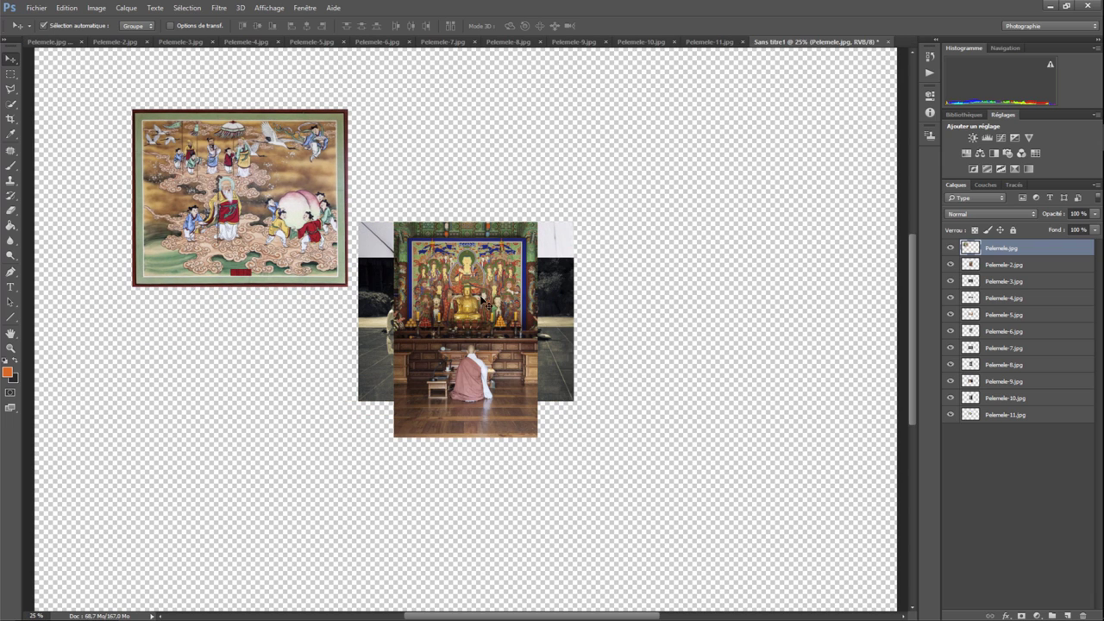
drag(511, 282, 764, 211)
drag(465, 328, 548, 481)
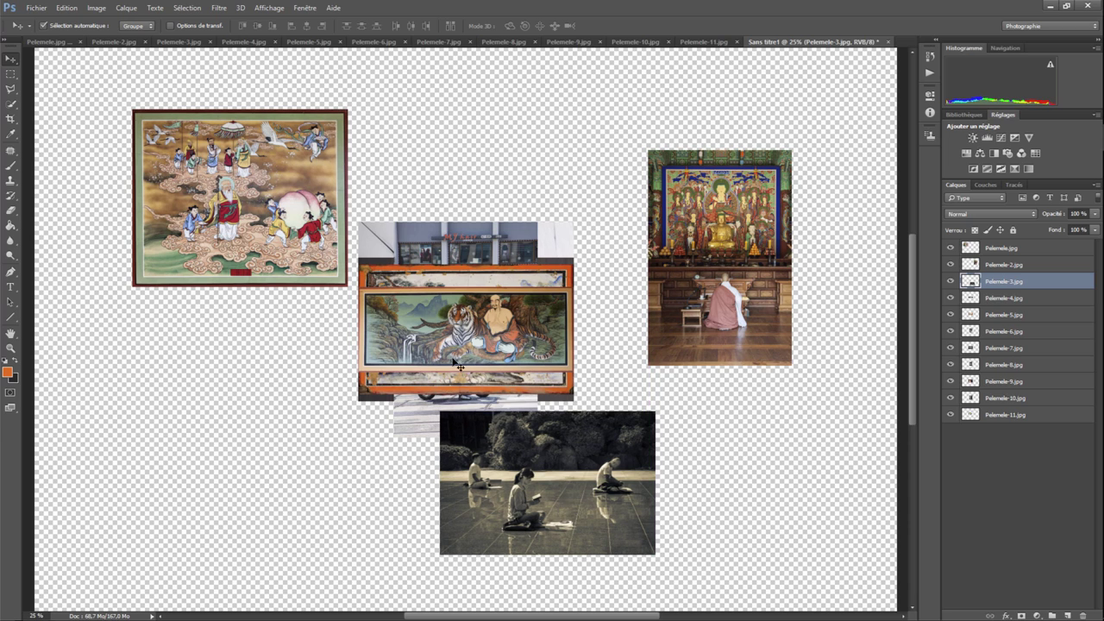
drag(396, 357, 133, 429)
click(243, 217)
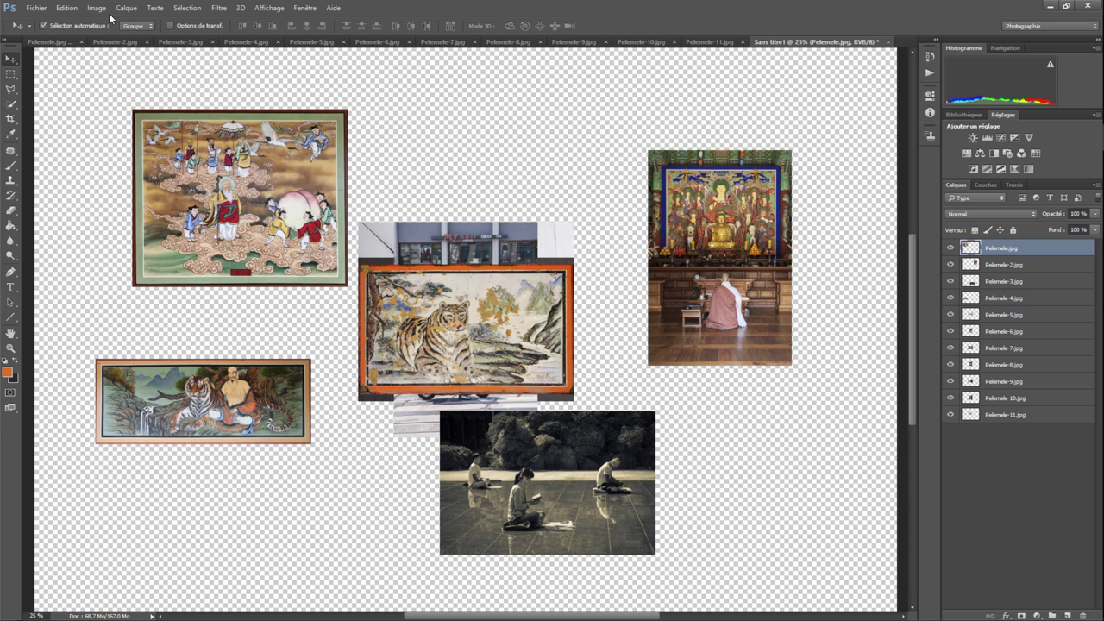
click(66, 8)
mouse_move(87, 243)
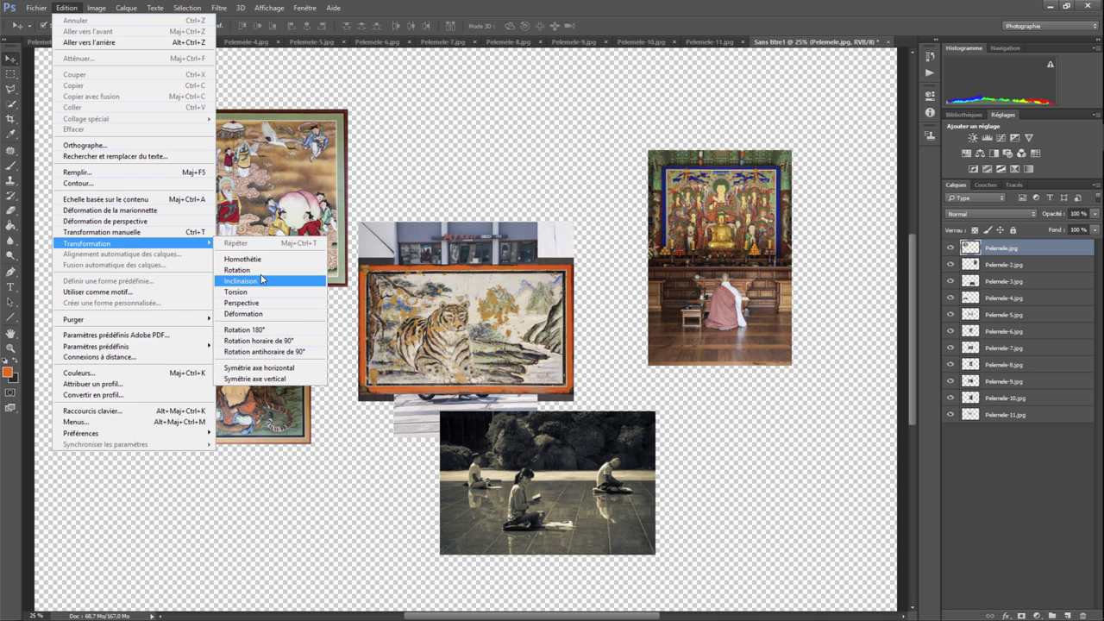
- Rotate the festival painting about 7° anticlockwise and commit the transform
click(263, 270)
drag(132, 107, 124, 125)
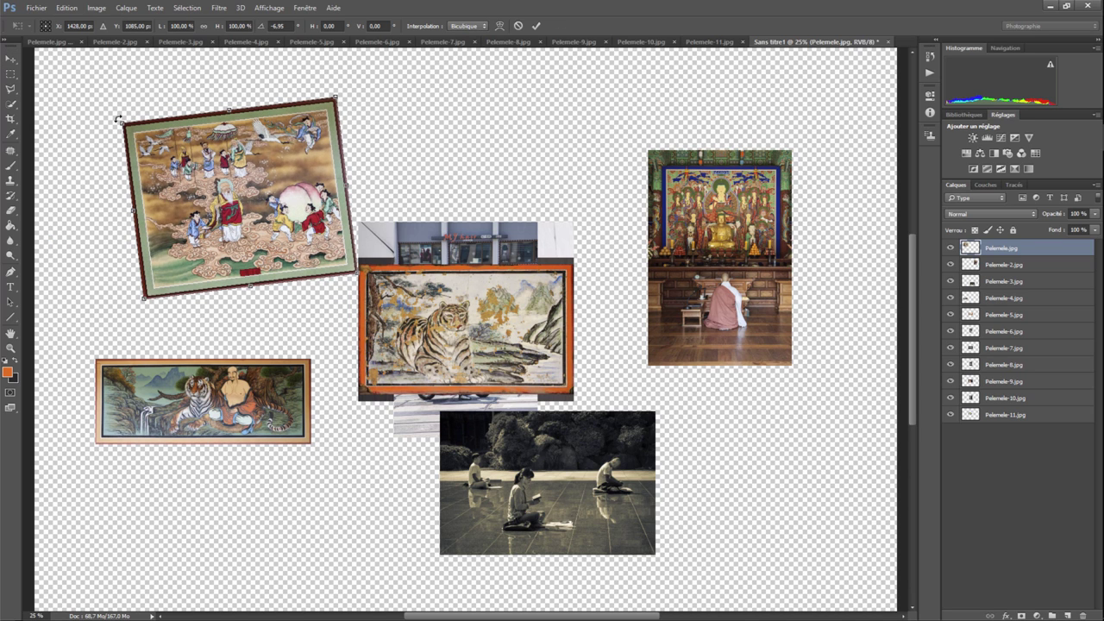
key(Return)
right_click(250, 192)
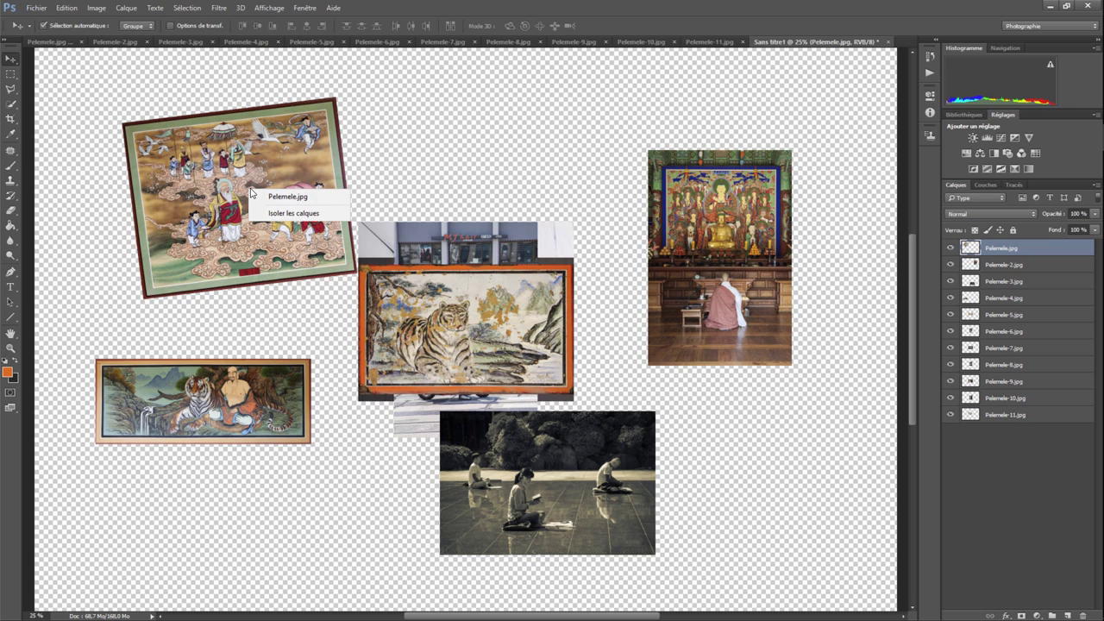
click(261, 325)
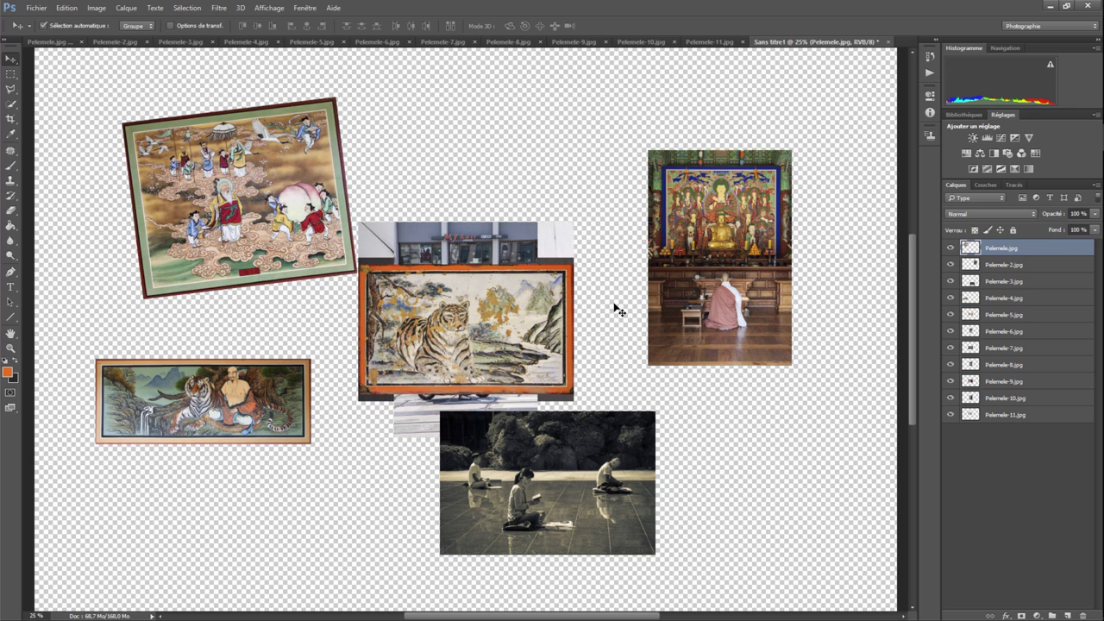
- Give the festival painting layer a green stroke and a drop shadow, without bevel
right_click(989, 252)
click(827, 104)
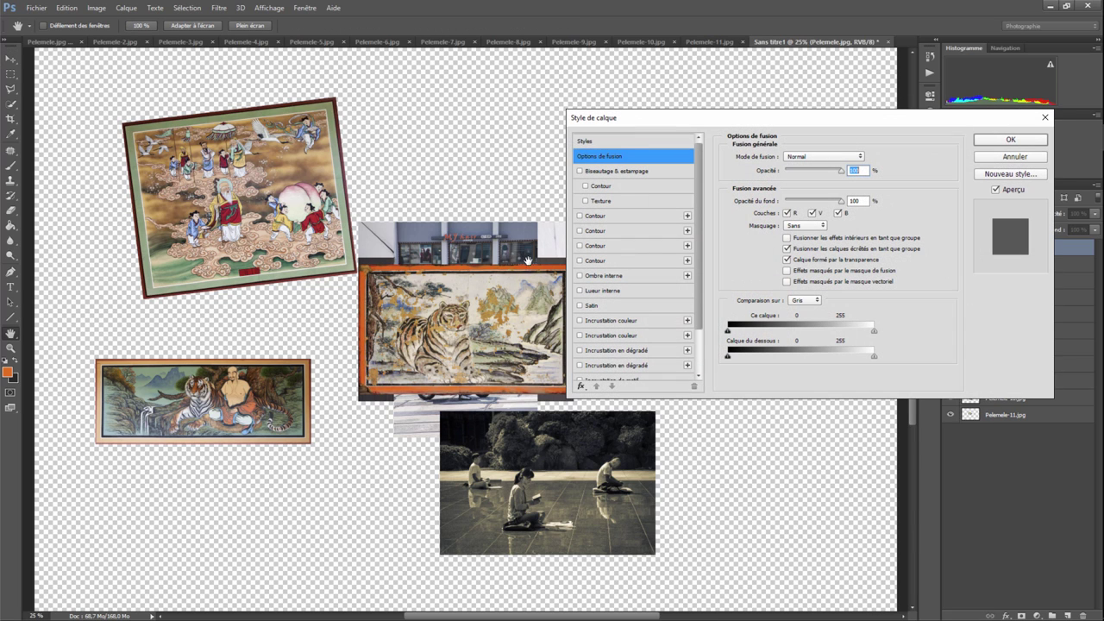
click(586, 186)
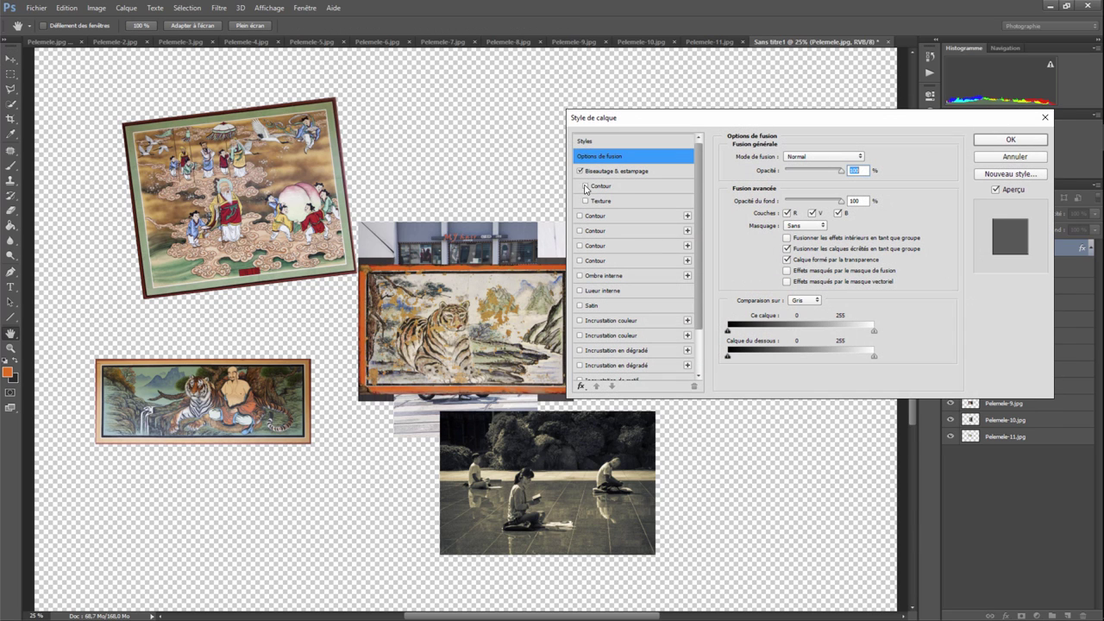
click(579, 171)
click(579, 216)
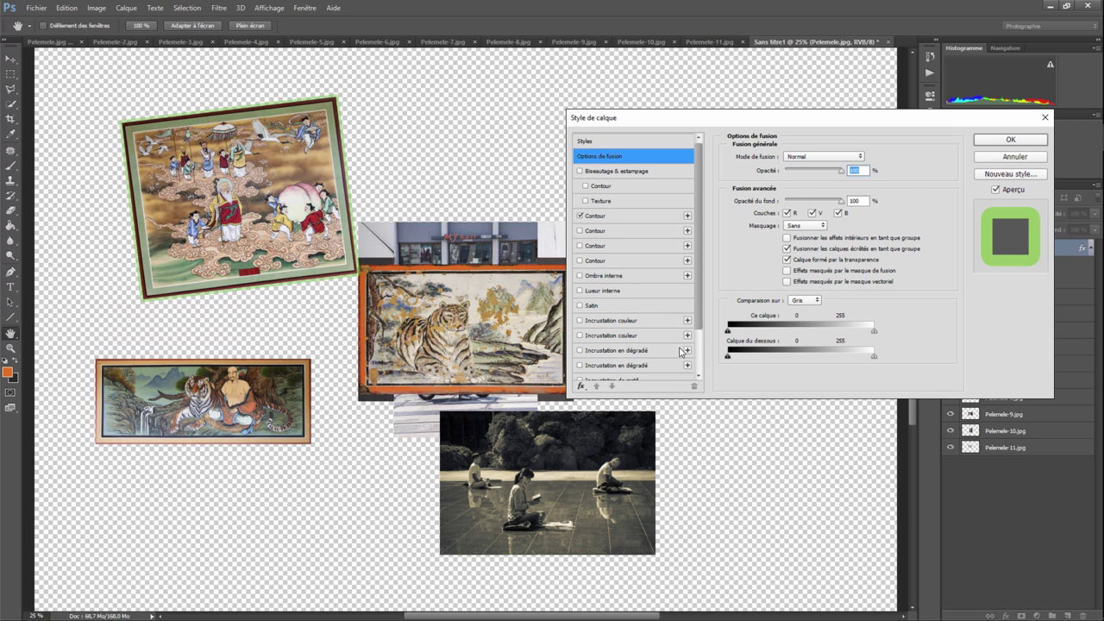
scroll(696, 312, down, 3)
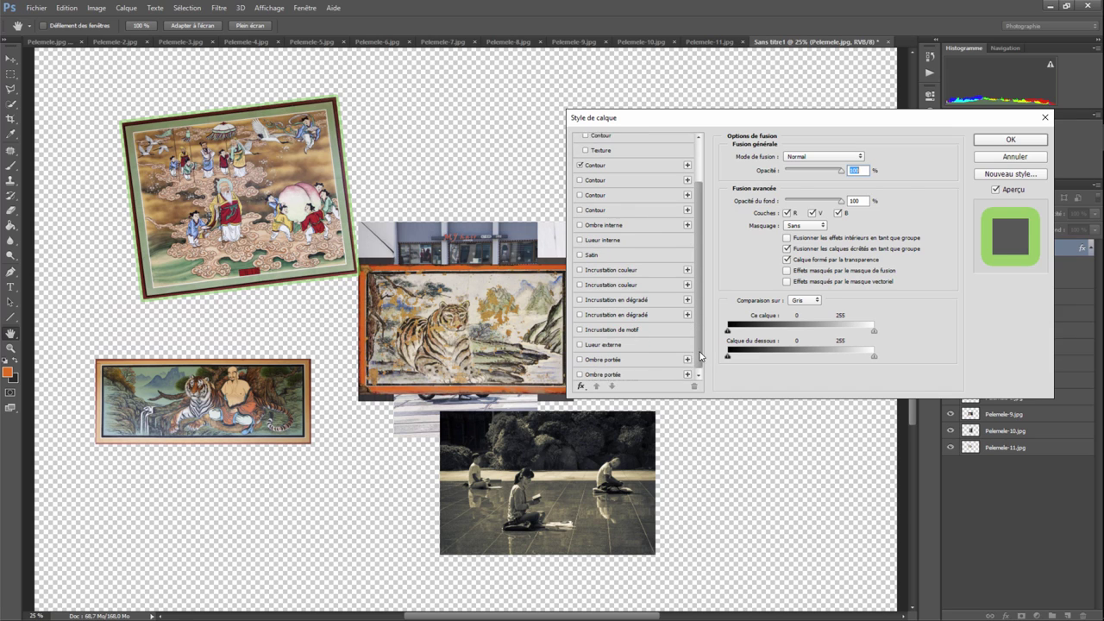
click(580, 357)
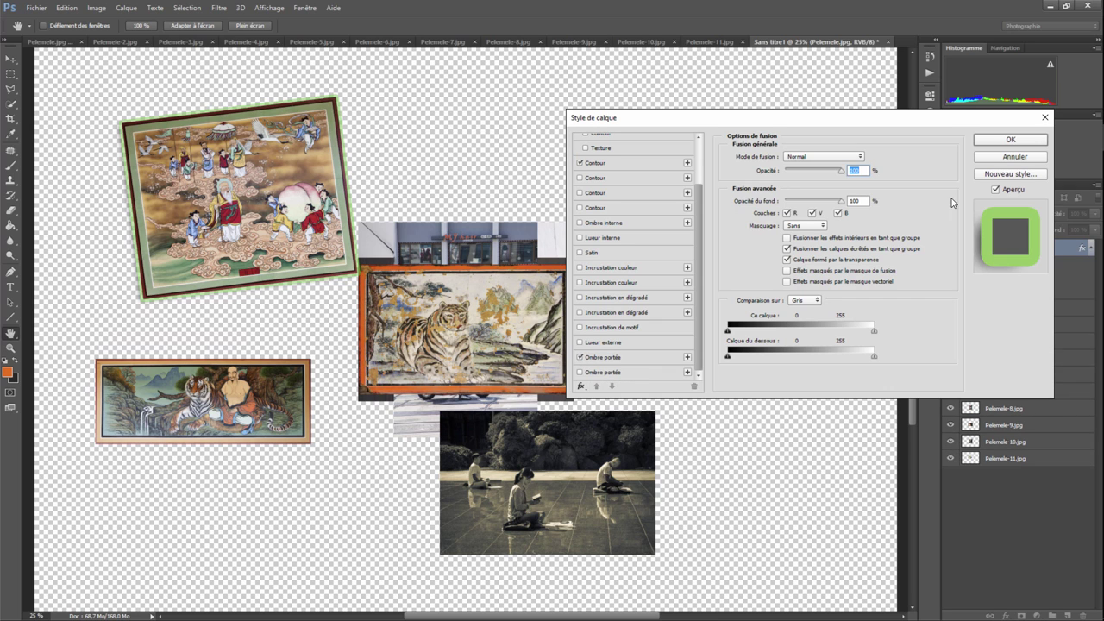
click(1006, 139)
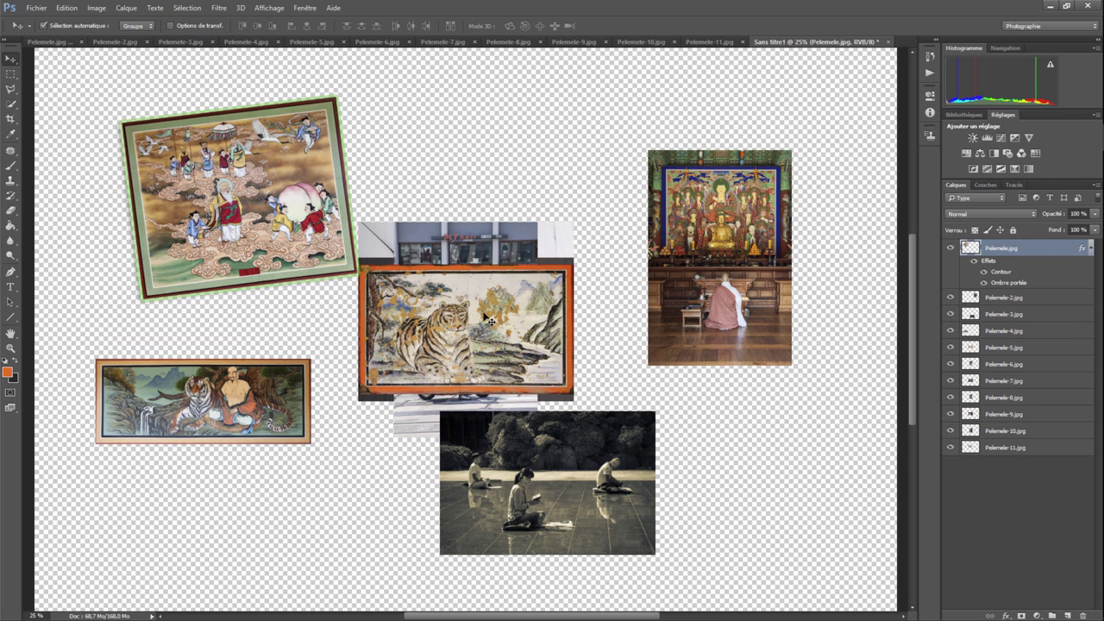
- Move the tiger photo to top centre and the scooter photo lower left, stacking Pelemele-6 above Pelemele-4
drag(487, 321, 608, 167)
drag(489, 345, 286, 487)
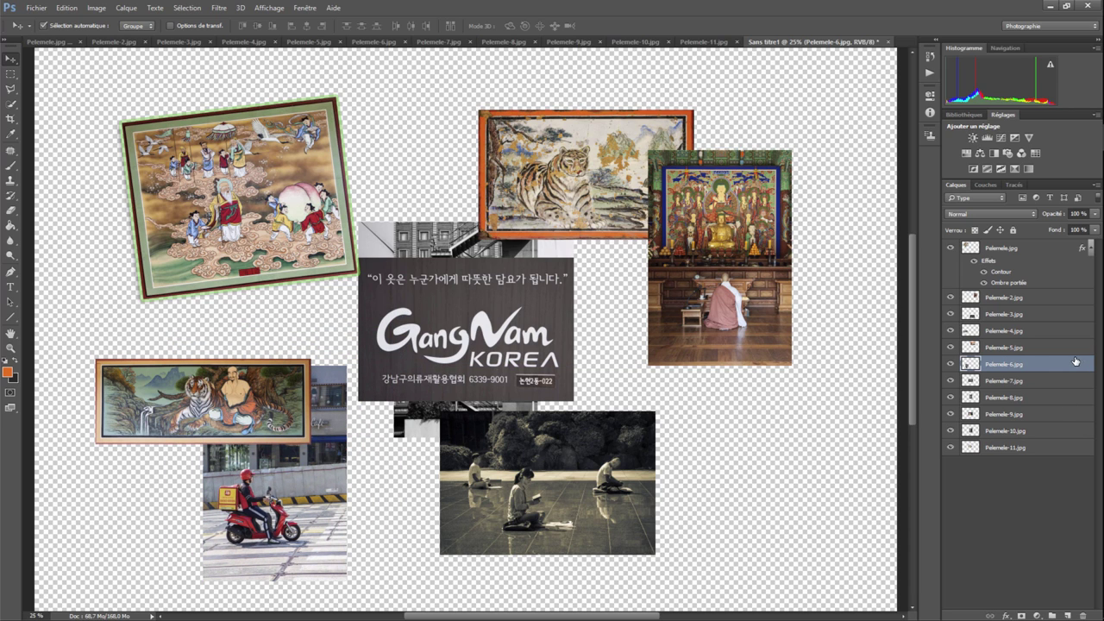
drag(1006, 366, 1000, 329)
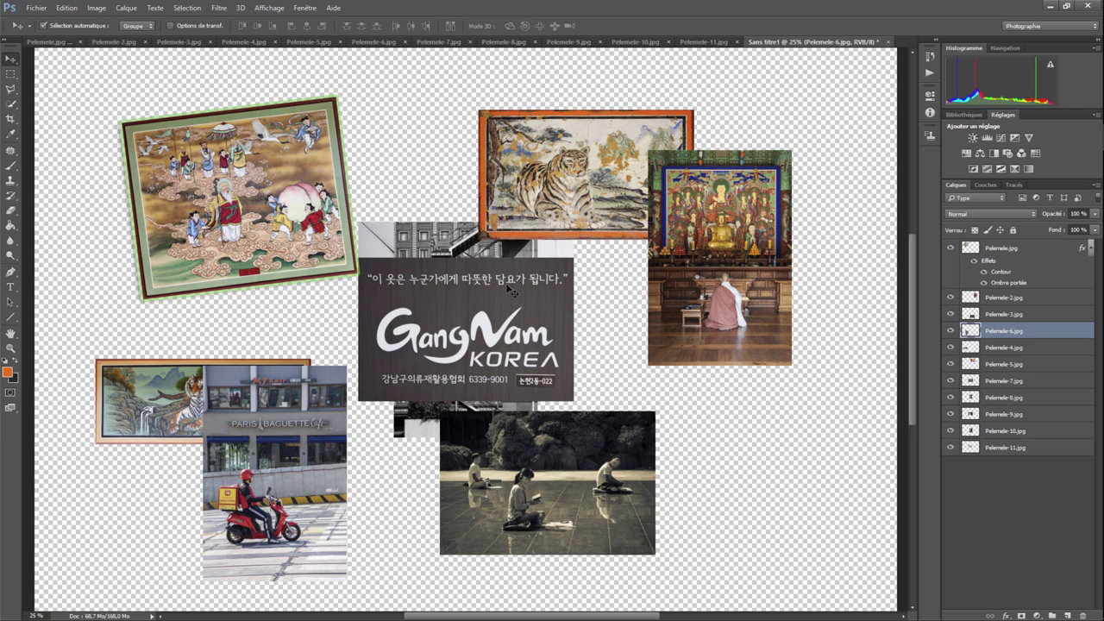
click(41, 10)
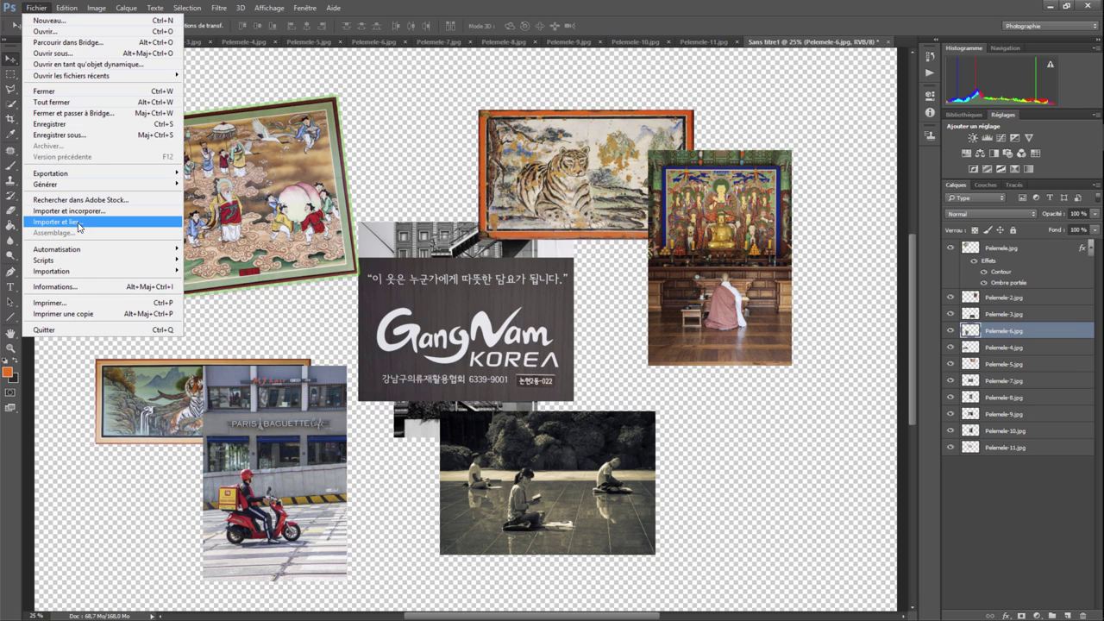
mouse_move(95, 260)
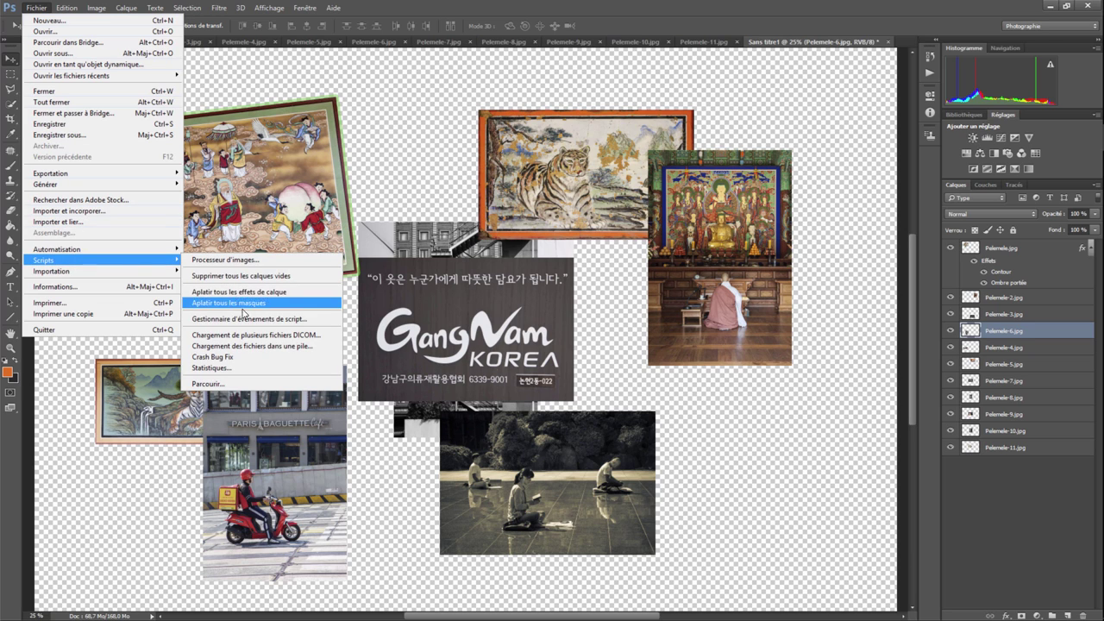
click(244, 346)
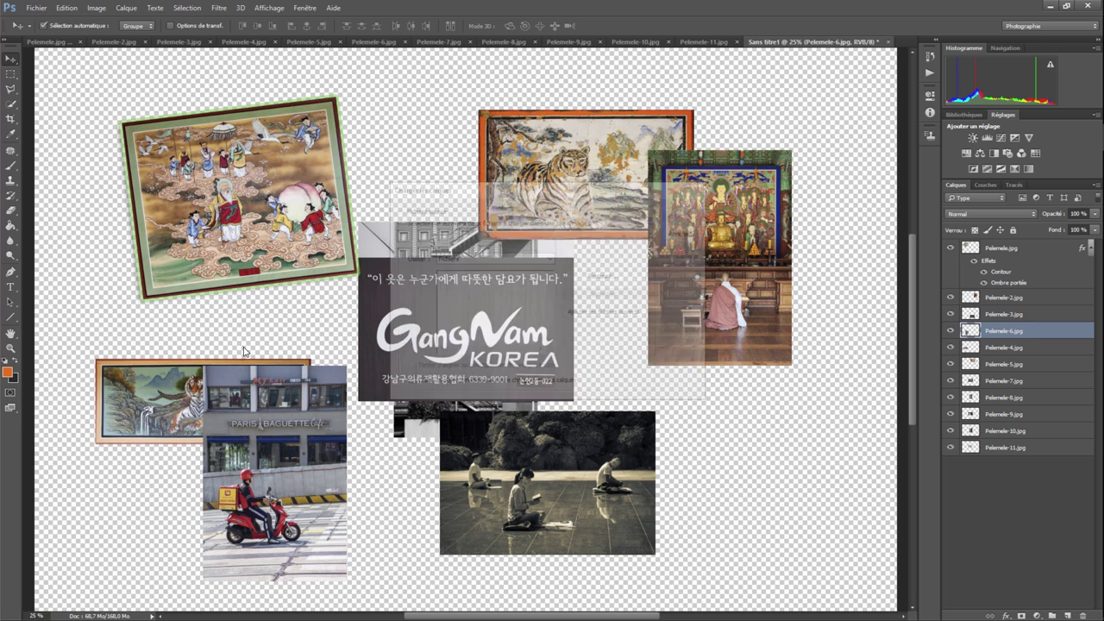
click(591, 315)
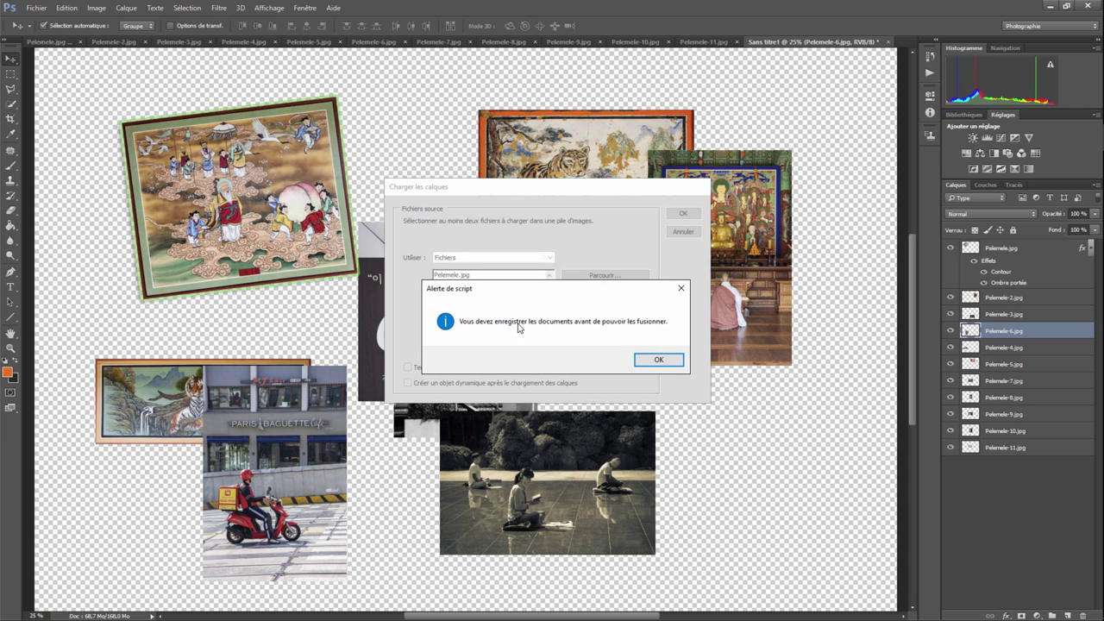
click(662, 356)
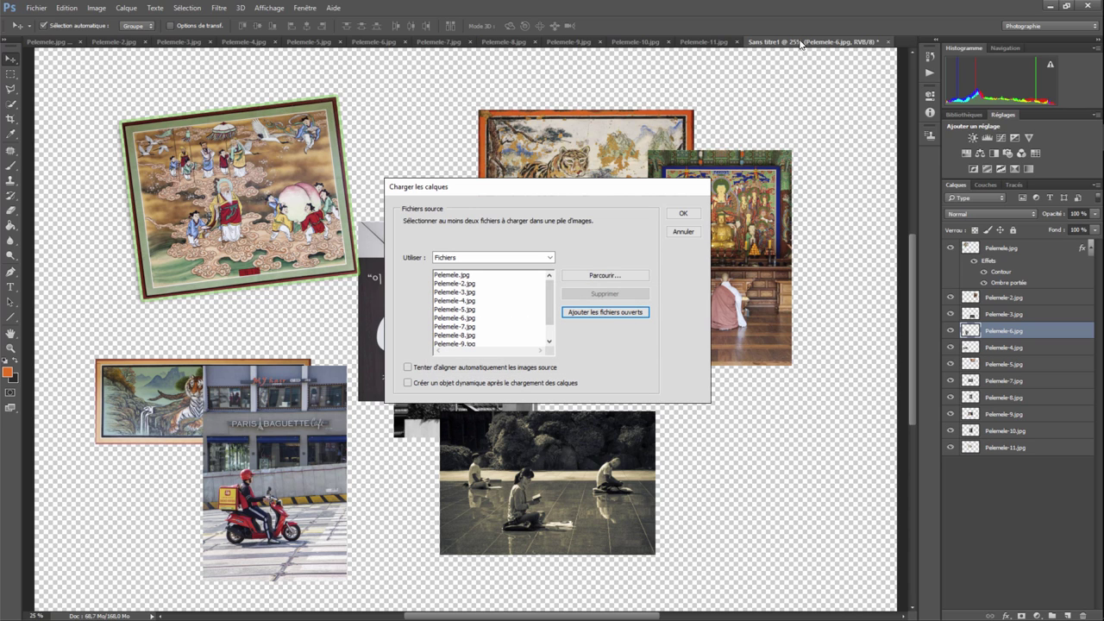
click(683, 232)
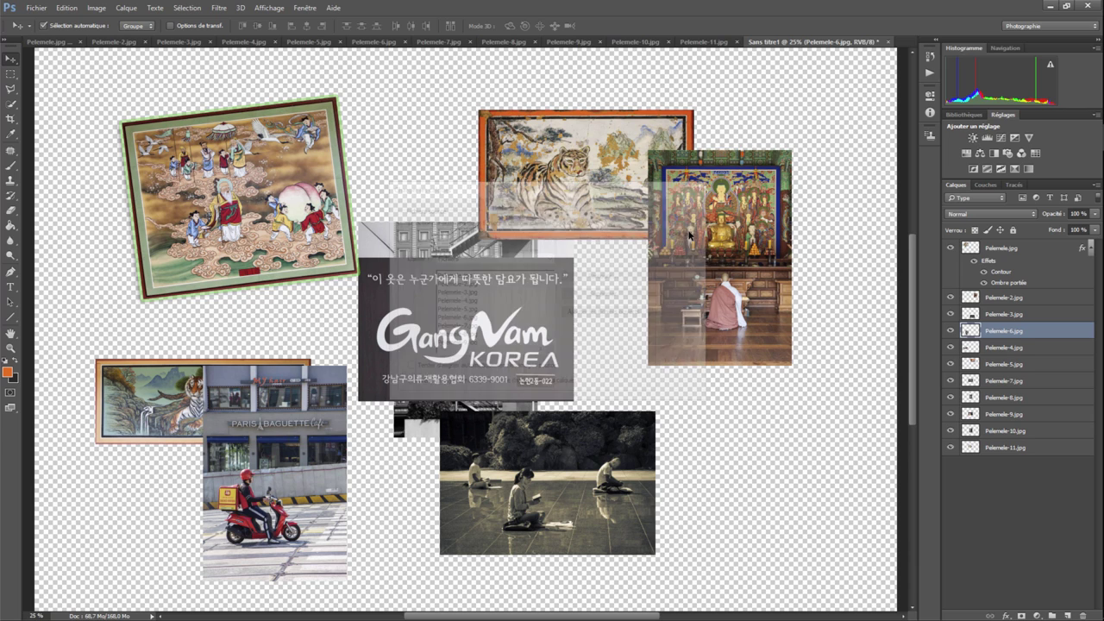